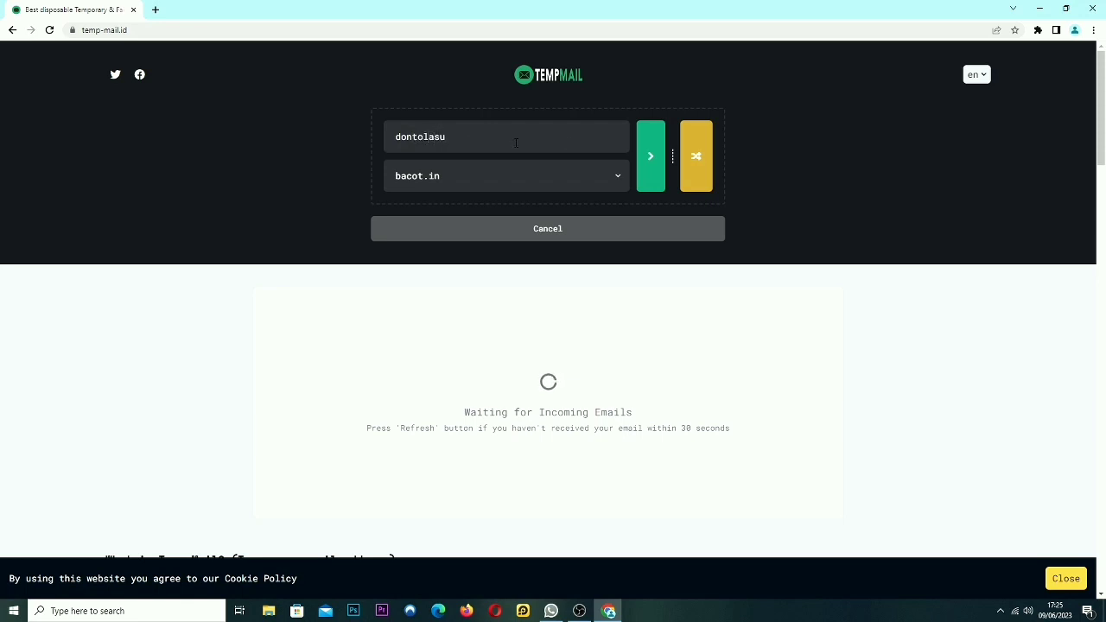
Step: Create the custom temporary email address on the bacot.in domain and copy it to the clipboard
{"action": "left_click", "coordinate": [652, 175]}
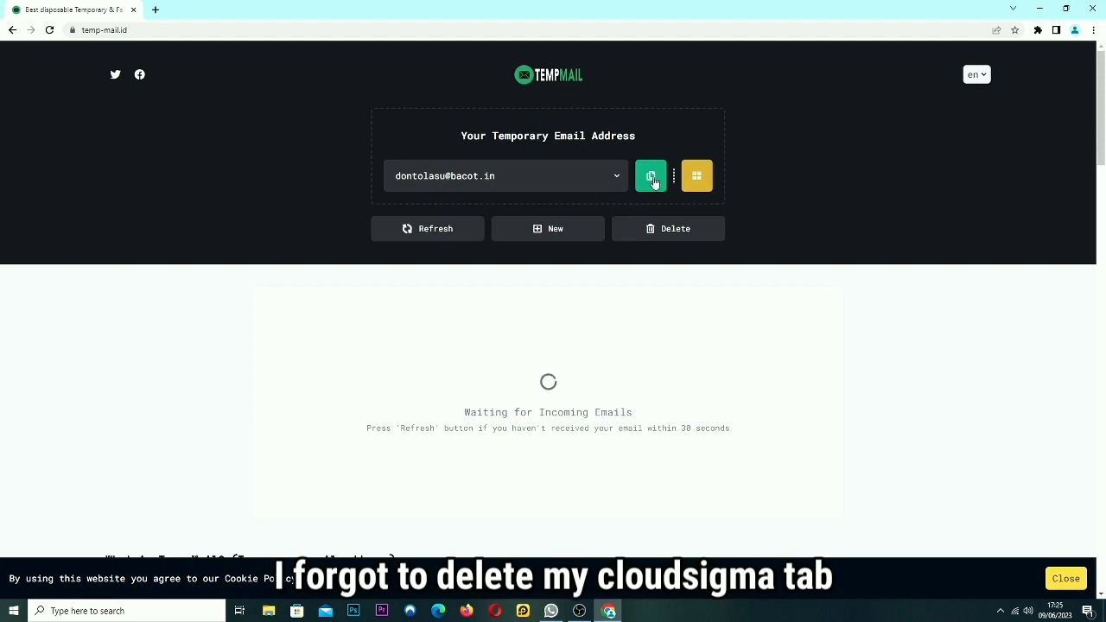
{"action": "left_click", "coordinate": [653, 177]}
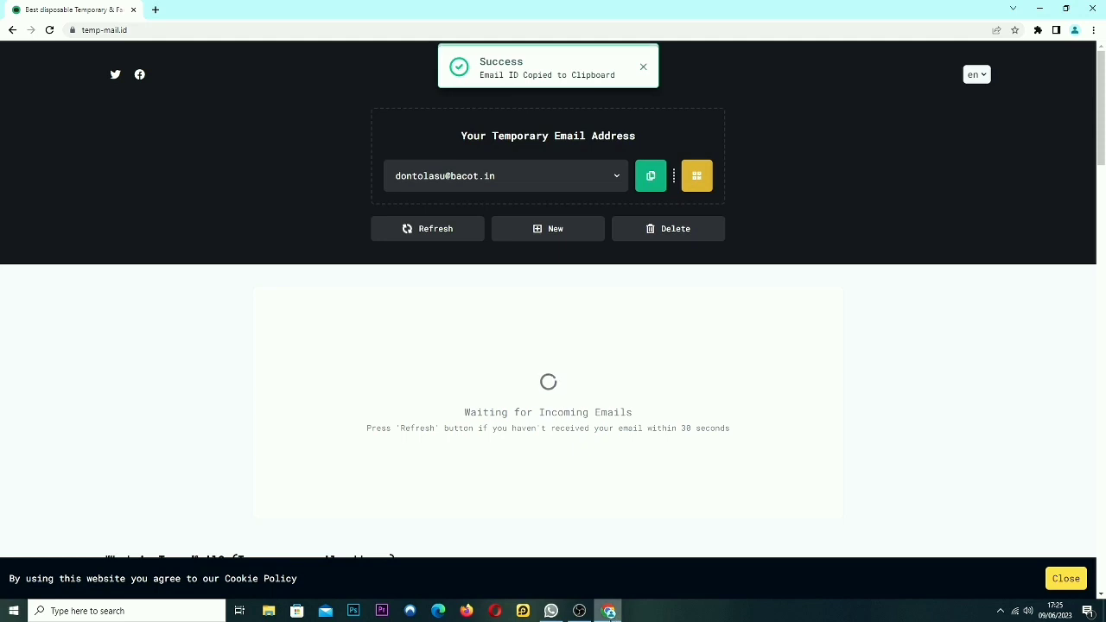
Step: Reopen the recently closed CloudSigma WebApp page and place its tab first in the browser
{"action": "left_click", "coordinate": [1091, 31]}
{"action": "mouse_move", "coordinate": [985, 97]}
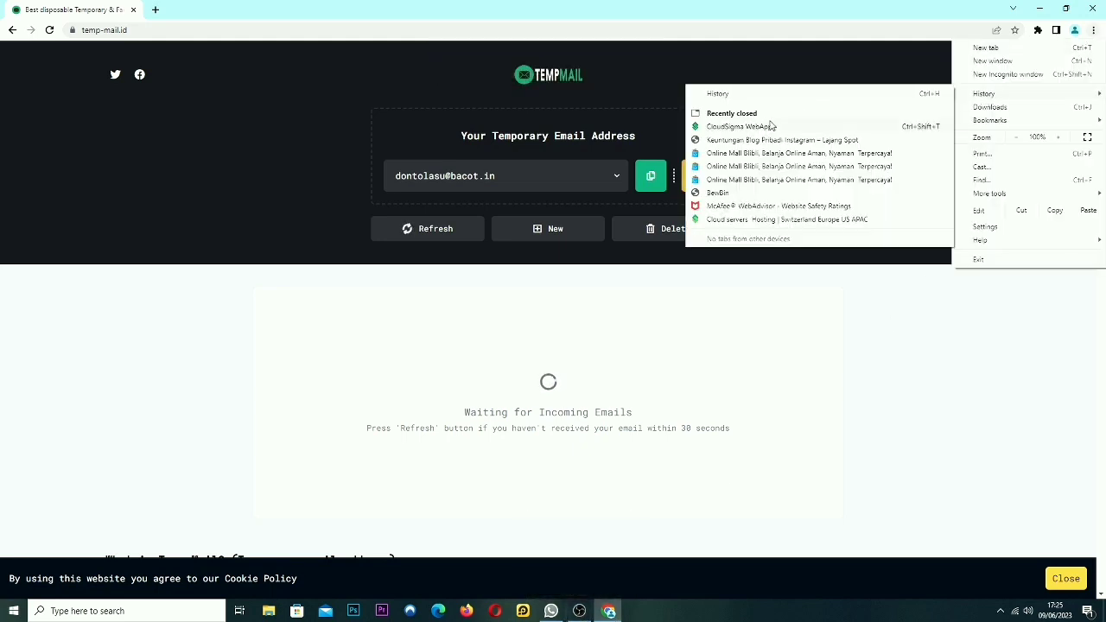
{"action": "left_click", "coordinate": [730, 128]}
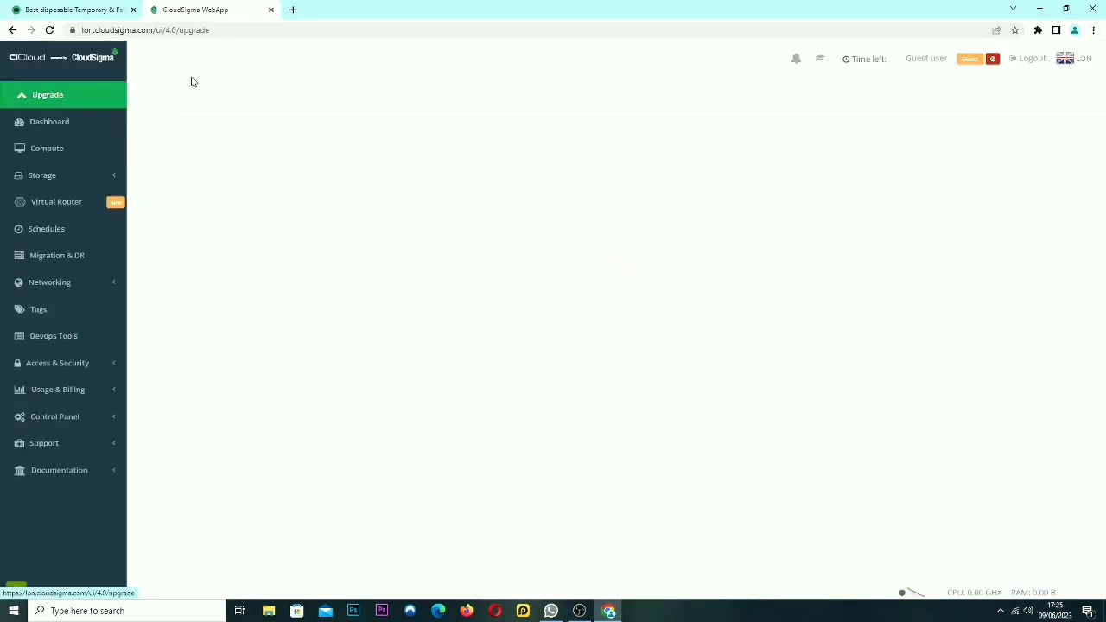
{"action": "left_click_drag", "start_coordinate": [168, 10], "coordinate": [74, 11]}
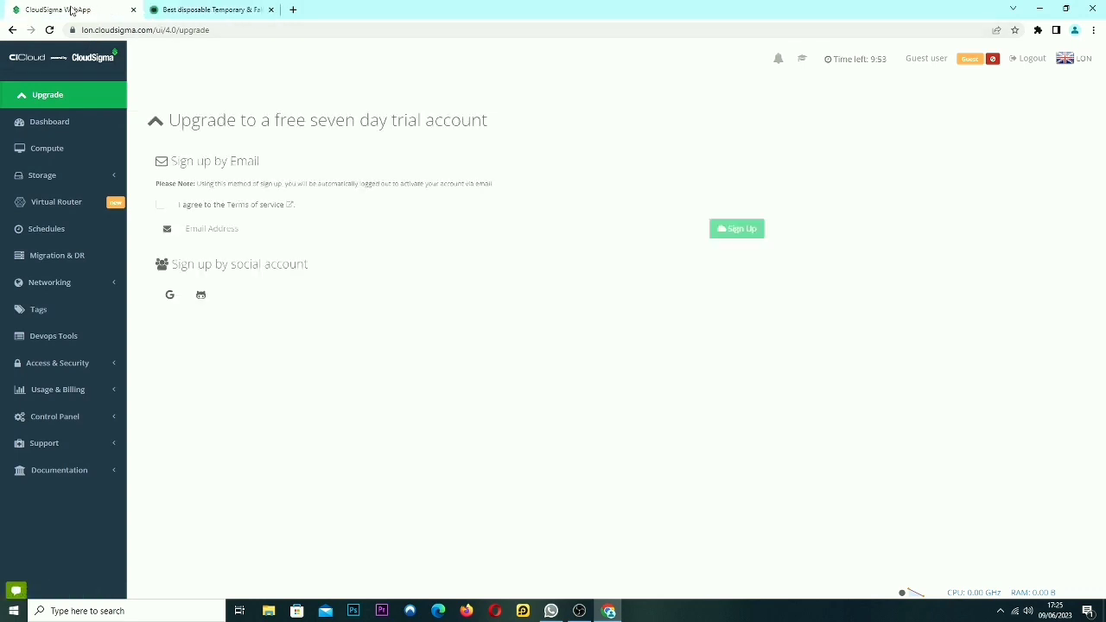
Step: Sign up by email for the free seven day trial with the copied temporary address, agreeing to the Terms of service
{"action": "left_click", "coordinate": [234, 229]}
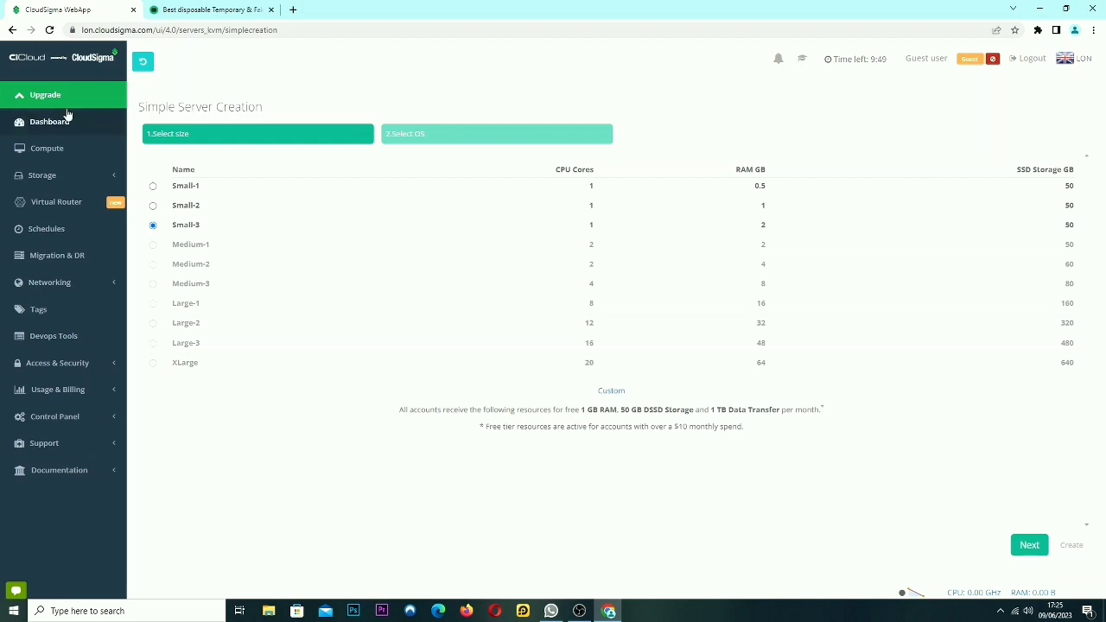
{"action": "left_click", "coordinate": [62, 102]}
{"action": "left_click", "coordinate": [203, 234]}
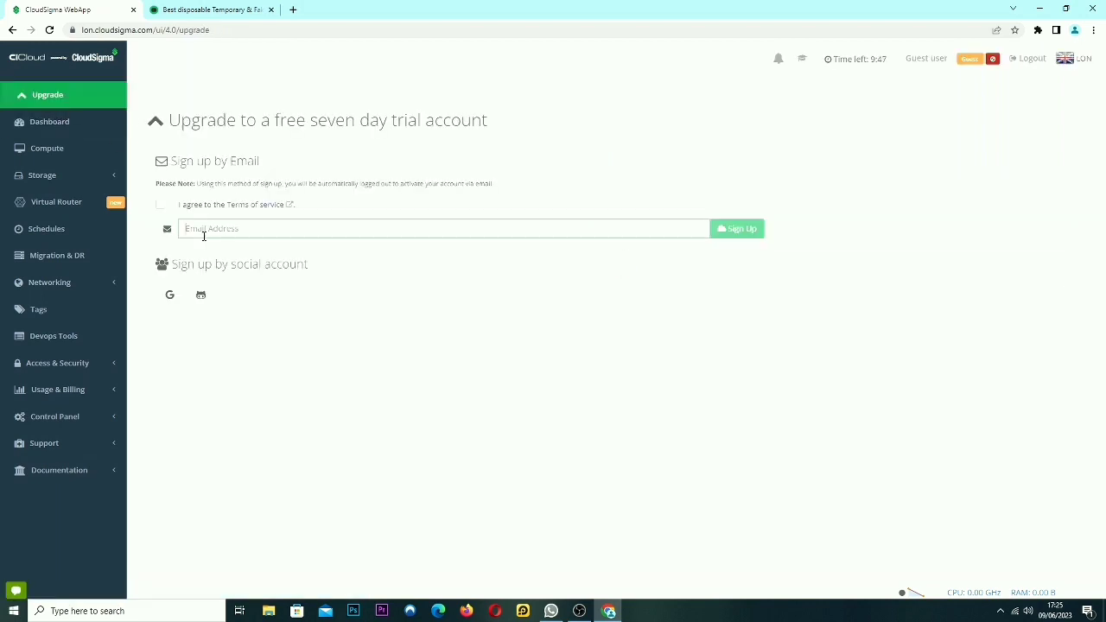
{"action": "key", "text": "ctrl+v"}
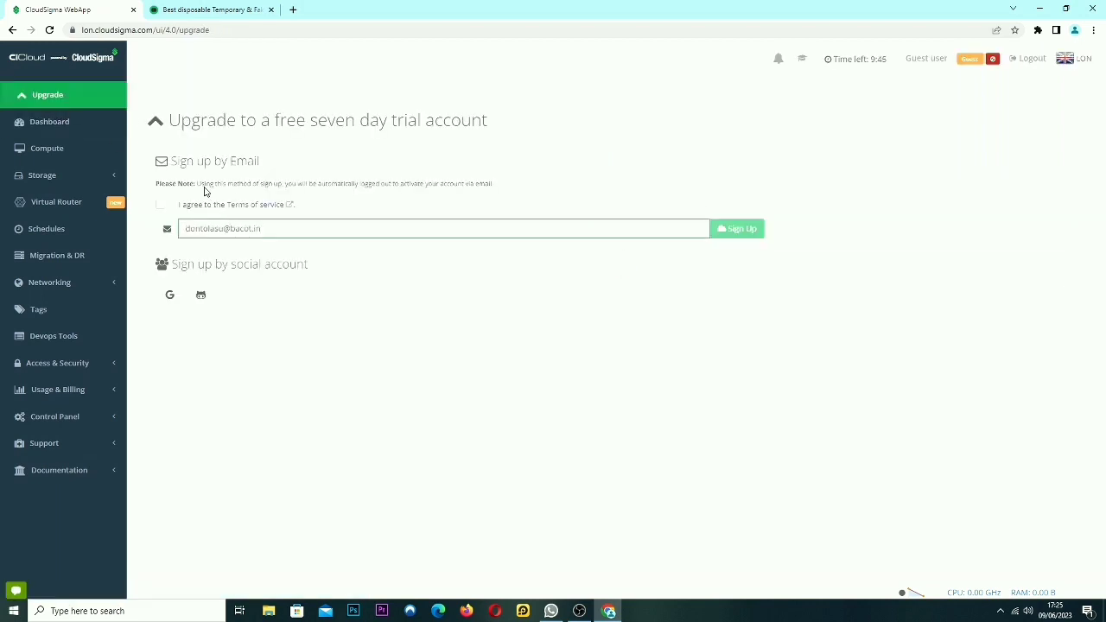
{"action": "left_click", "coordinate": [160, 205]}
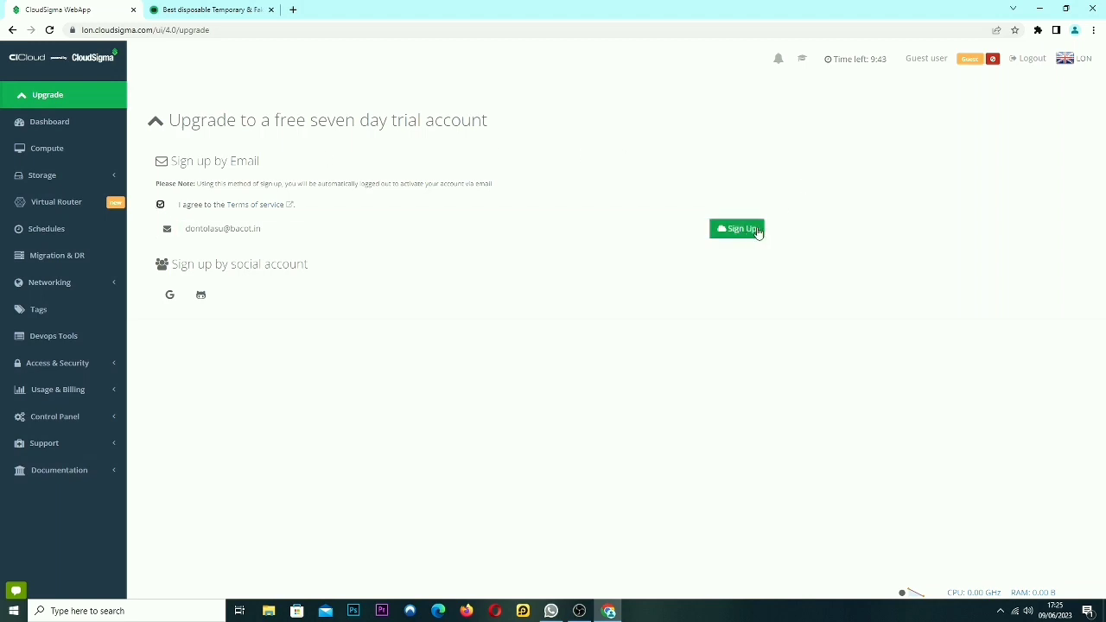
{"action": "left_click", "coordinate": [730, 230]}
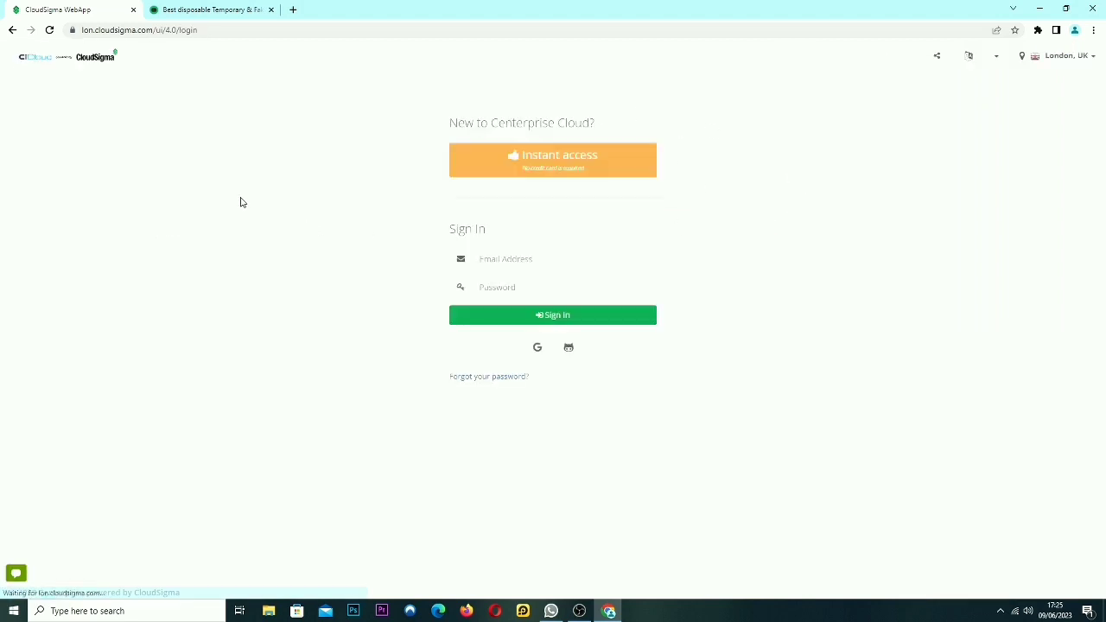
Step: Open the CloudSigma account-ready message in the temporary inbox and copy its account activation link
{"action": "left_click", "coordinate": [192, 9]}
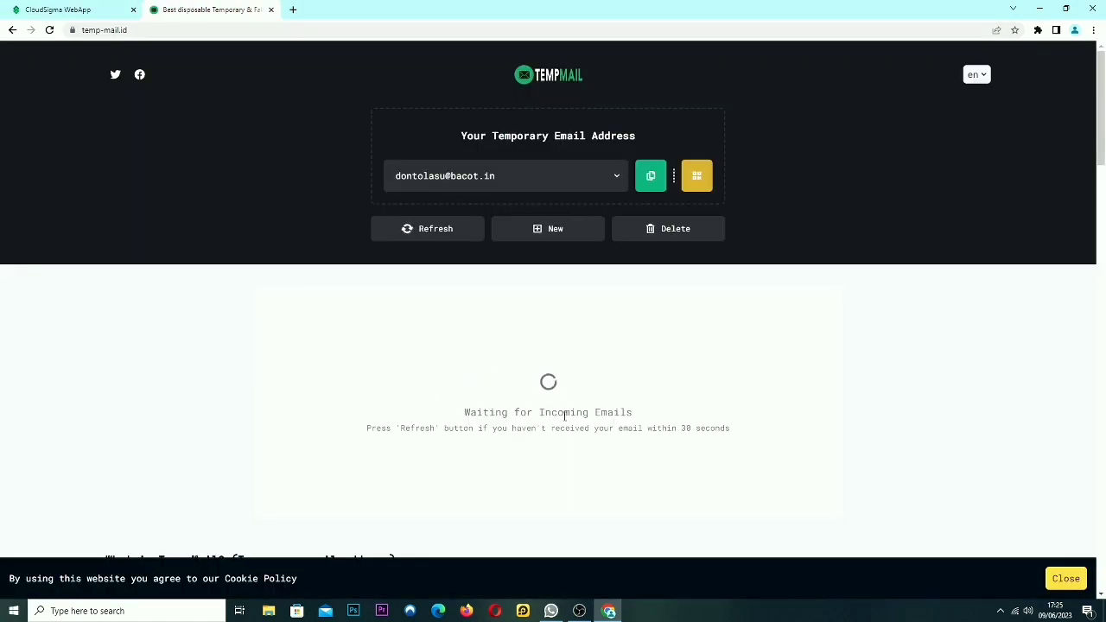
{"action": "left_click", "coordinate": [379, 342]}
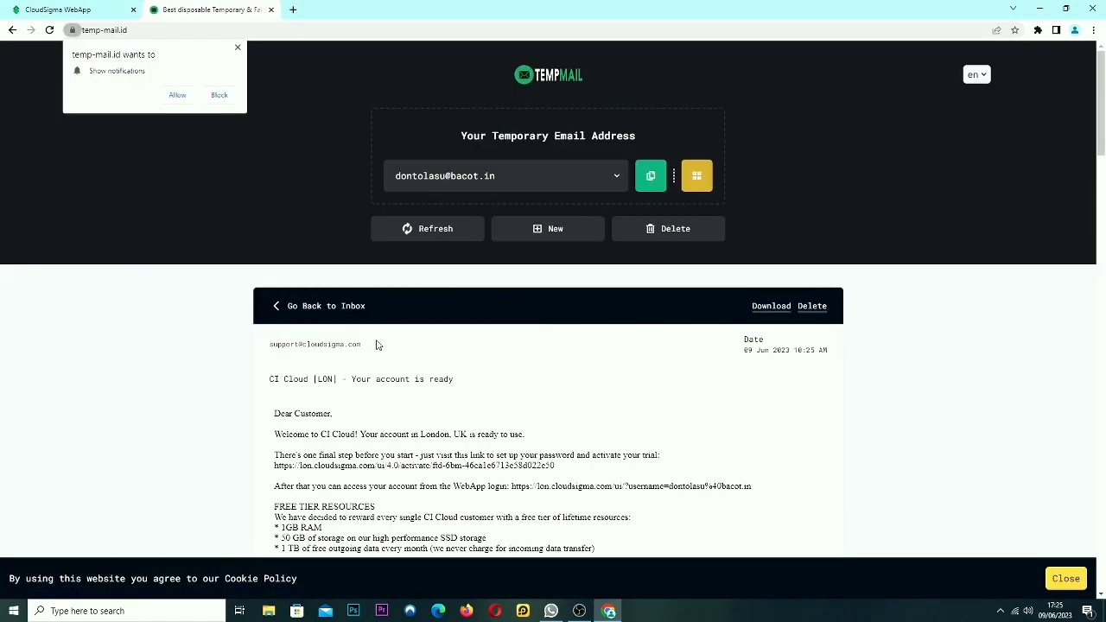
{"action": "scroll", "coordinate": [605, 258], "scroll_direction": "down", "scroll_amount": 3}
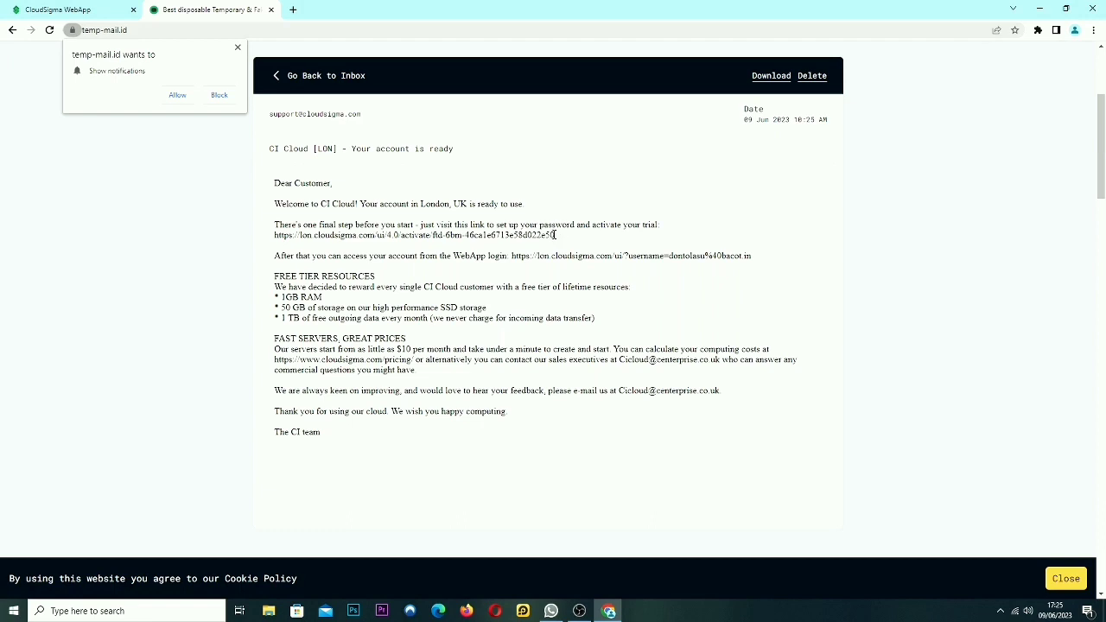
{"action": "left_click_drag", "start_coordinate": [534, 238], "coordinate": [278, 237]}
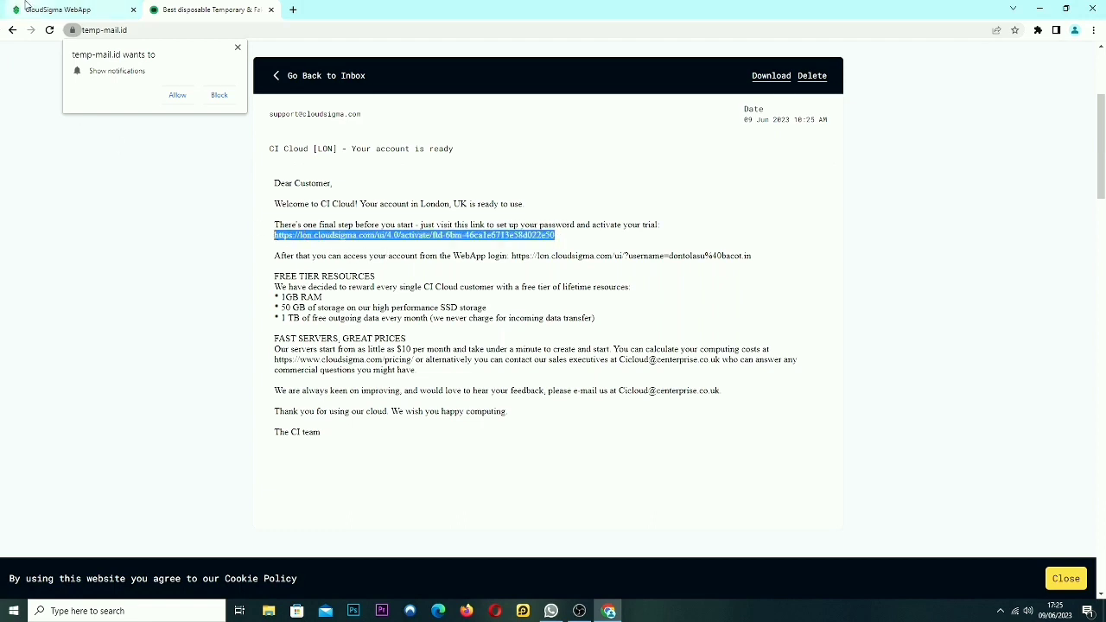
Step: Load the copied account activation link in the CloudSigma tab
{"action": "left_click", "coordinate": [59, 9]}
{"action": "left_click", "coordinate": [367, 29]}
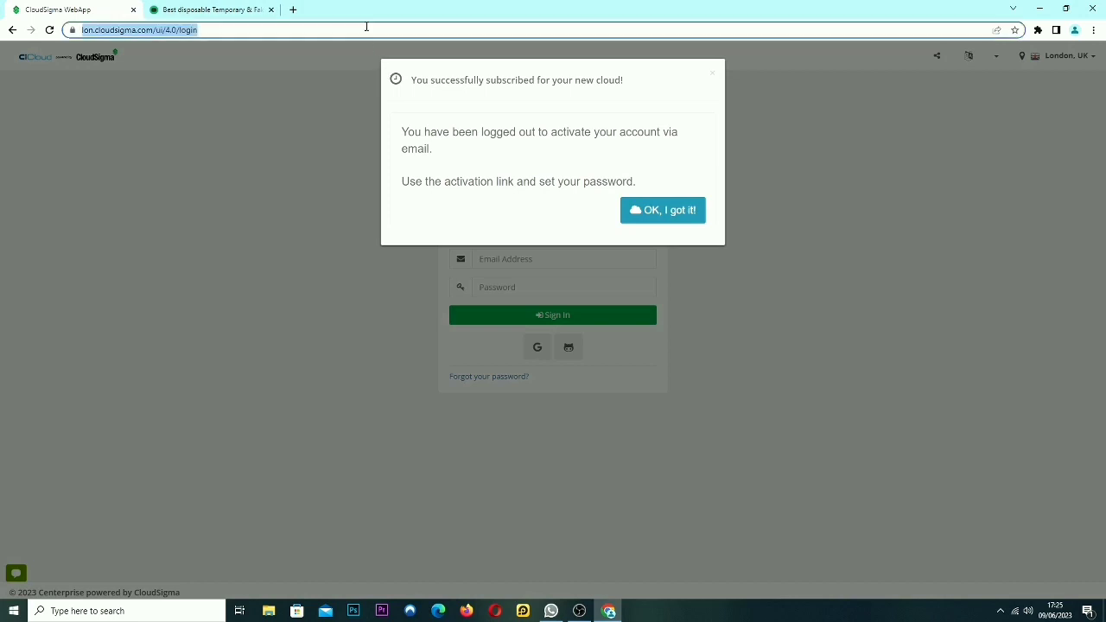
{"action": "key", "text": "ctrl+v"}
{"action": "key", "text": "Return"}
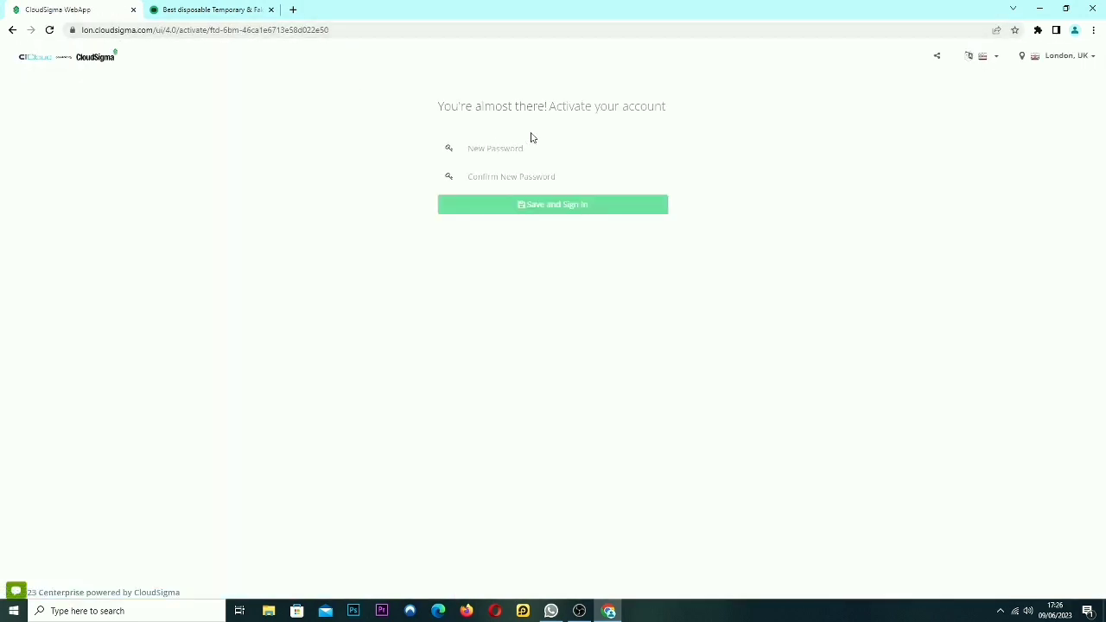
Step: Enter and confirm a new account password on the activation form, then save it and sign in
{"action": "left_click", "coordinate": [522, 148]}
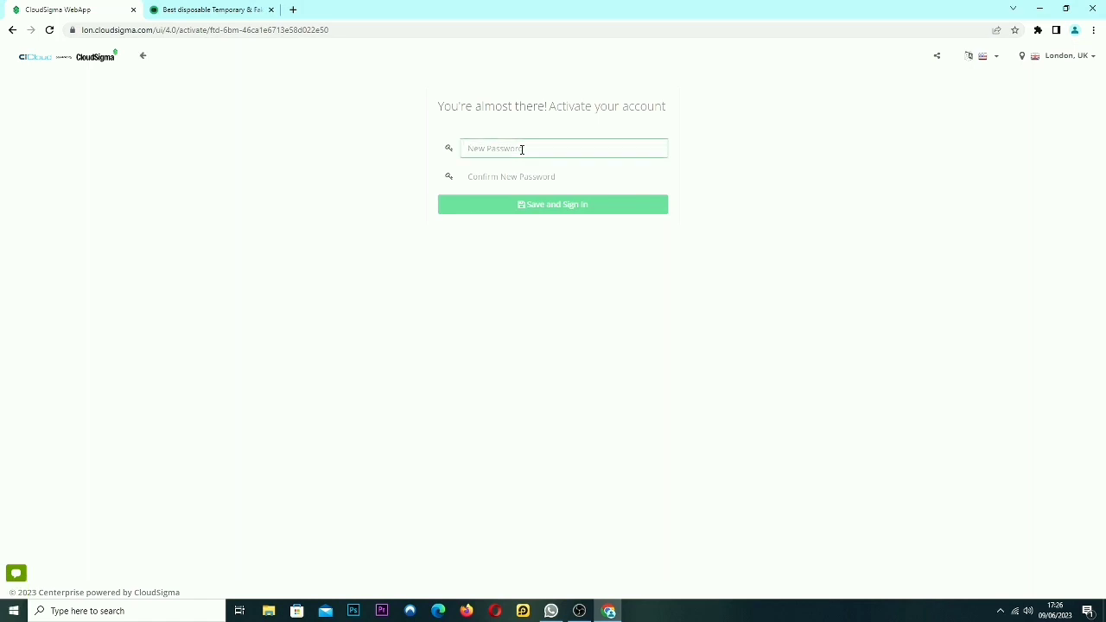
{"action": "type", "text": "•••••••"}
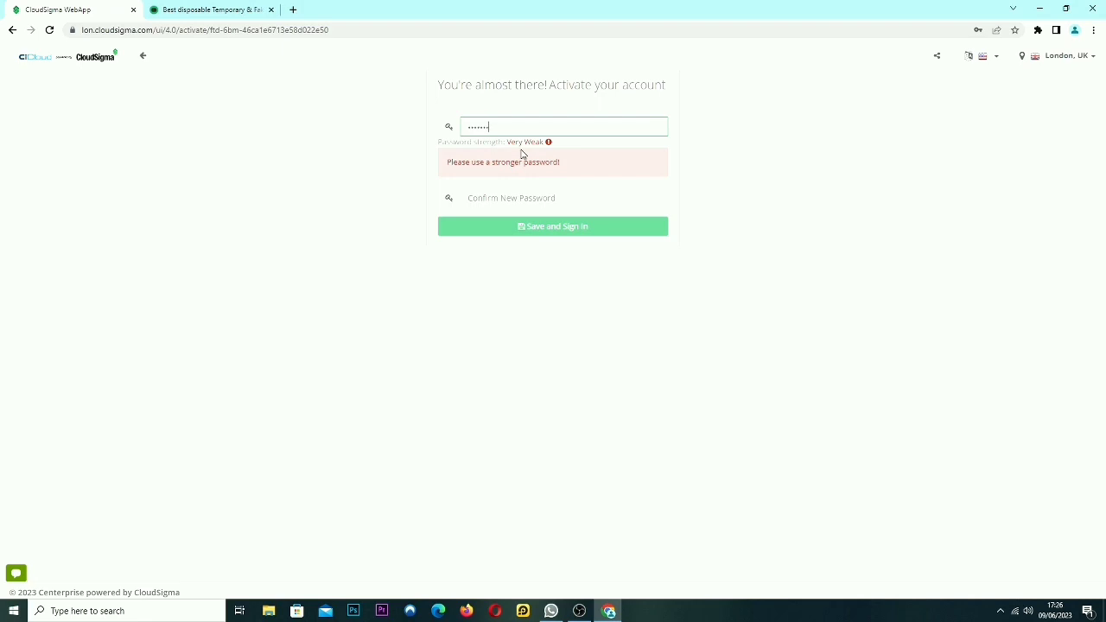
{"action": "type", "text": "••"}
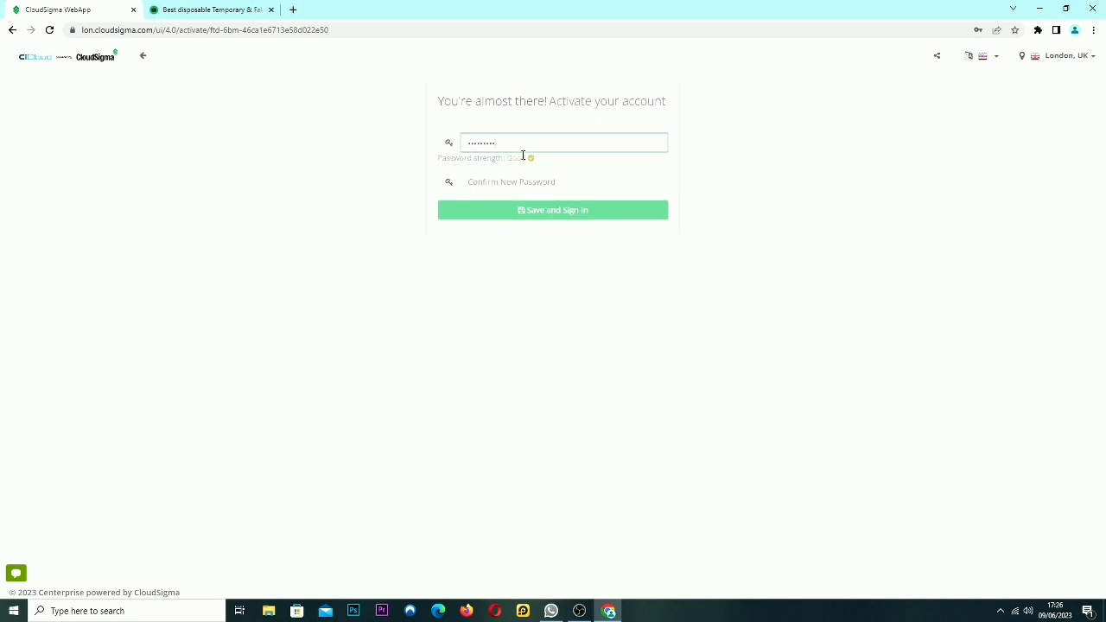
{"action": "left_click", "coordinate": [532, 181]}
{"action": "type", "text": "•"}
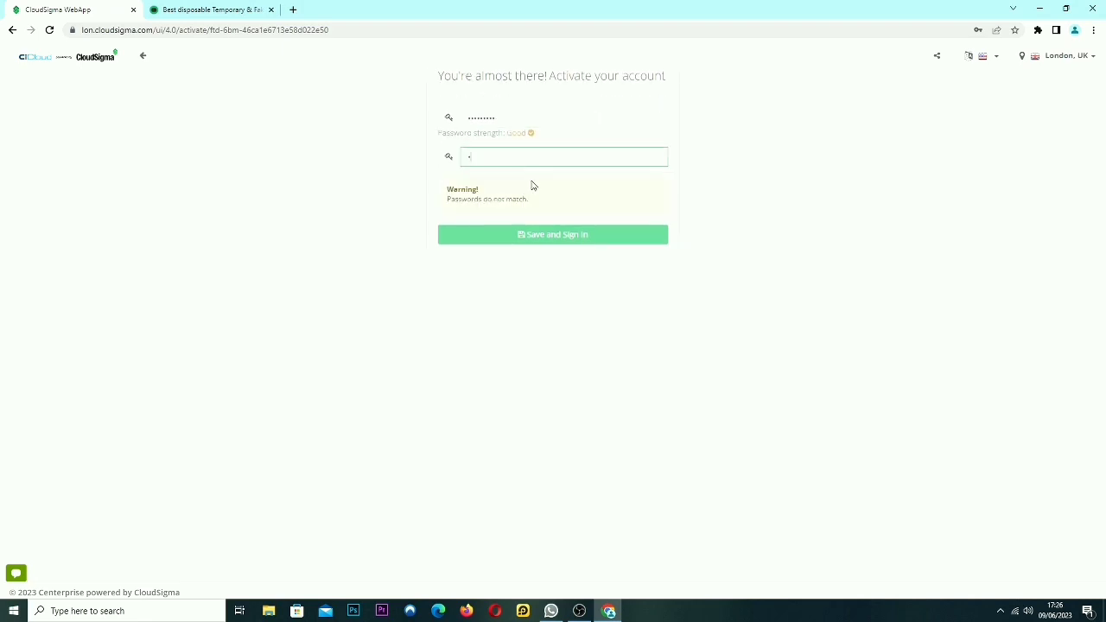
{"action": "type", "text": "••••••••"}
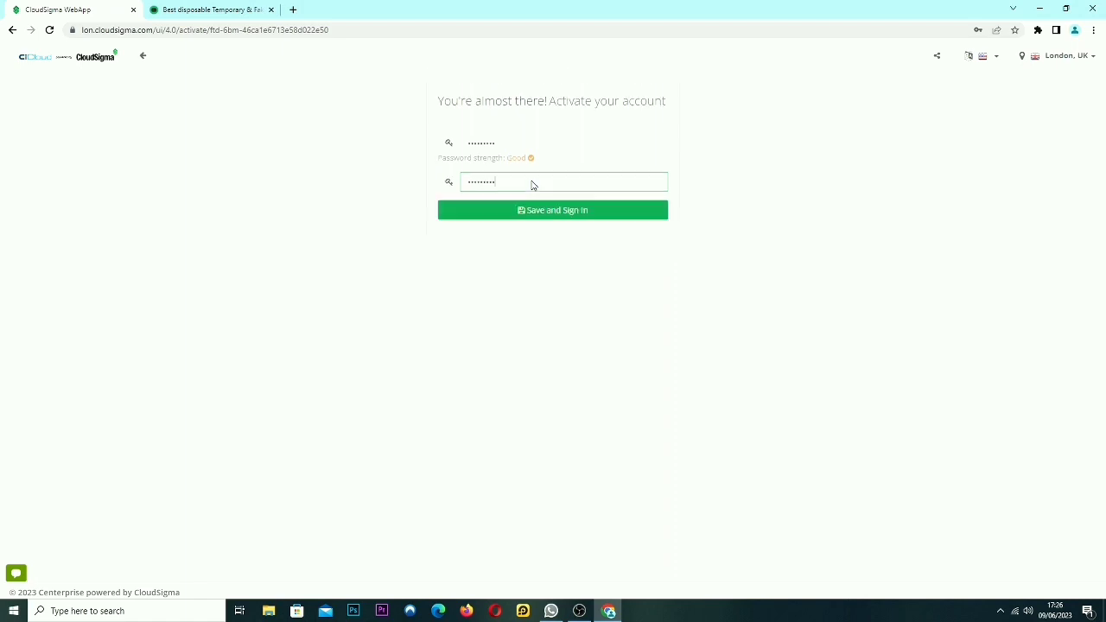
{"action": "left_click", "coordinate": [565, 210]}
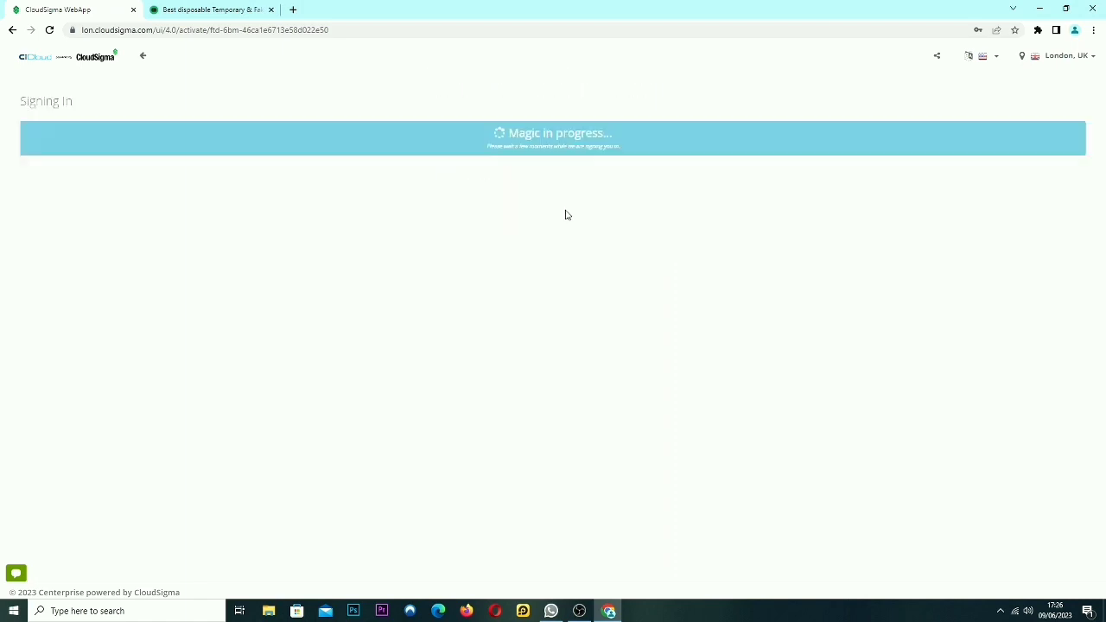
{"action": "left_click", "coordinate": [1002, 195]}
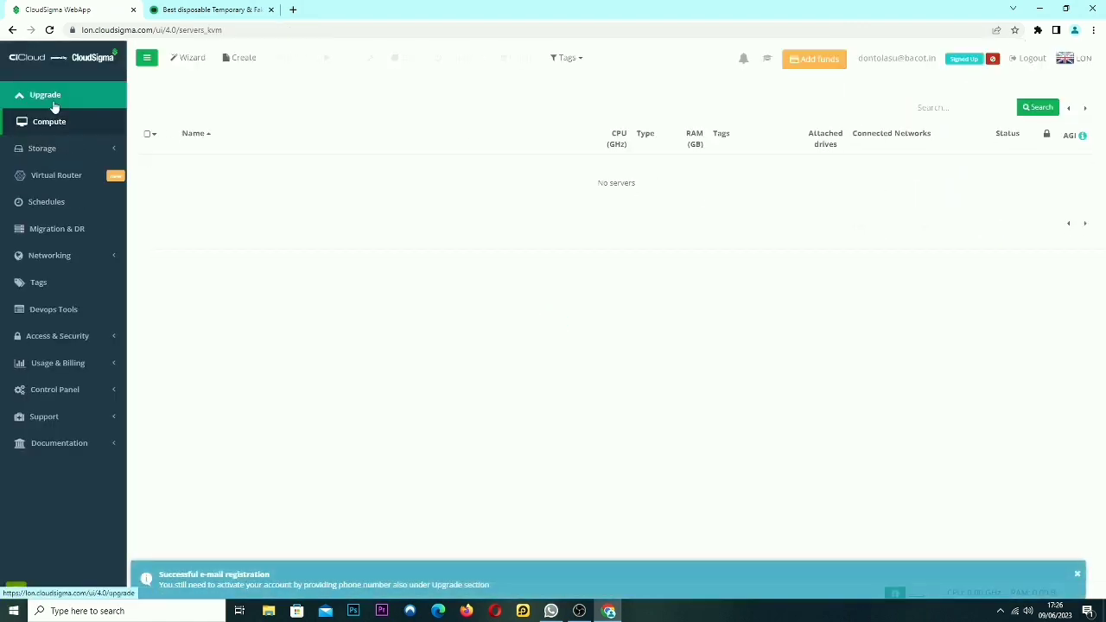
Step: Open the account's Upgrade page and examine the verification code request for the free seven day trial
{"action": "left_click", "coordinate": [45, 95]}
{"action": "left_click", "coordinate": [48, 95]}
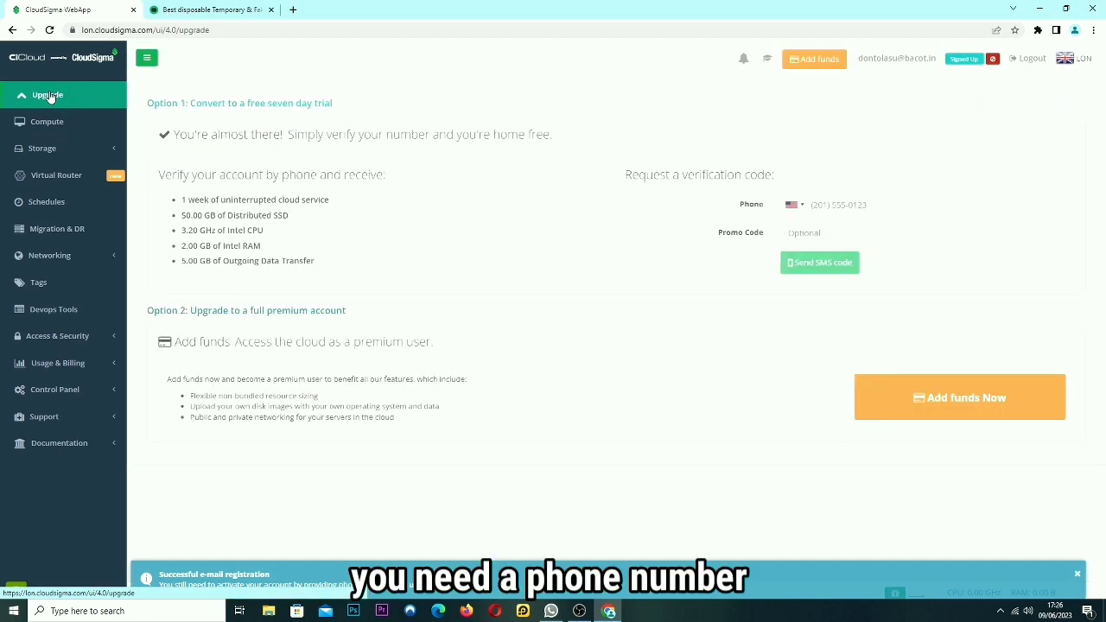
{"action": "left_click_drag", "start_coordinate": [790, 180], "coordinate": [730, 179]}
{"action": "left_click", "coordinate": [665, 171]}
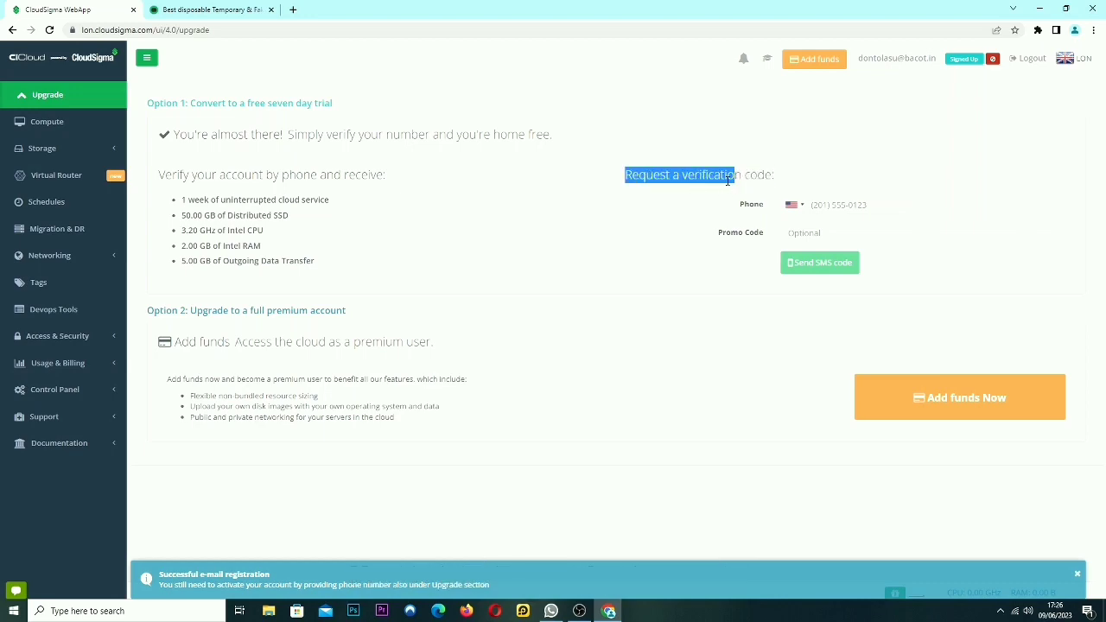
{"action": "left_click", "coordinate": [686, 189]}
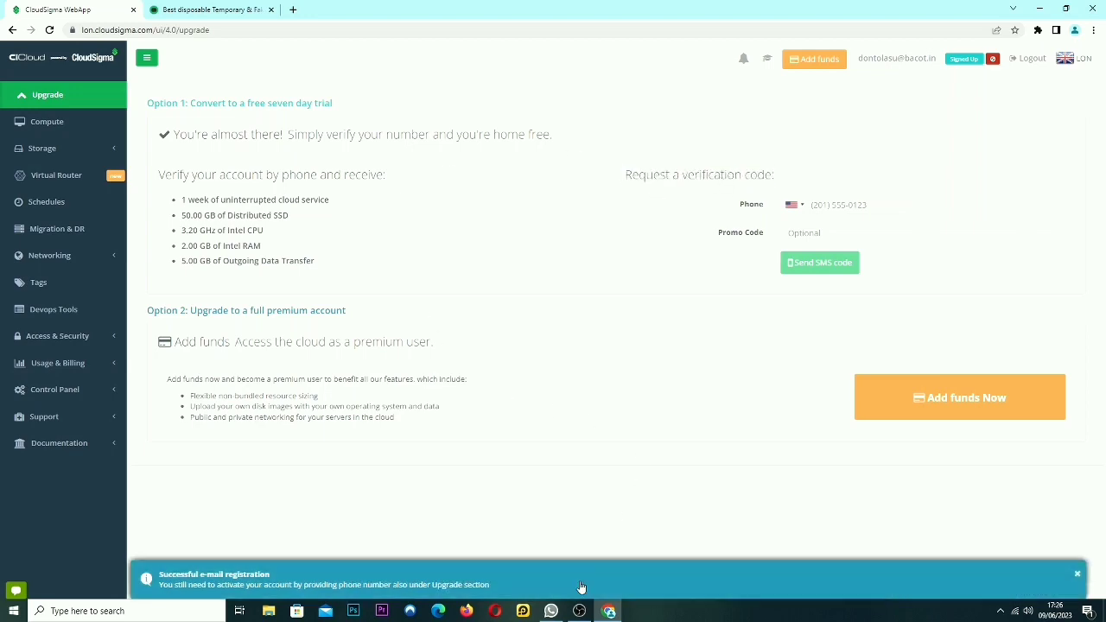
Step: Switch to WhatsApp and send /otp in the RIC SOLUSI group to request a list of OTP websites
{"action": "left_click", "coordinate": [550, 610]}
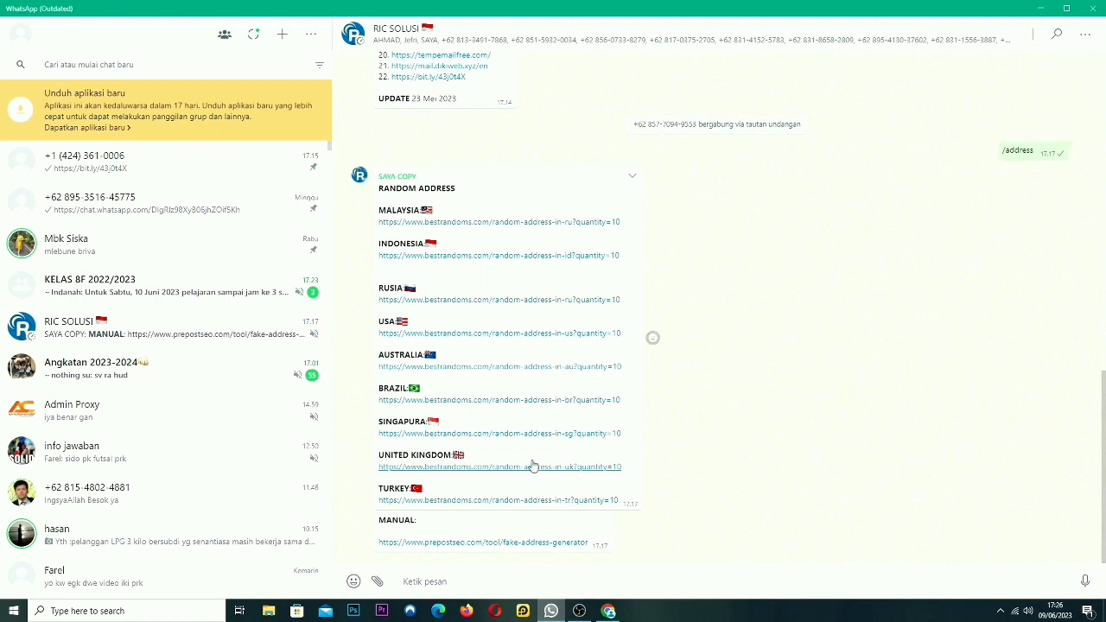
{"action": "scroll", "coordinate": [481, 214], "scroll_direction": "up", "scroll_amount": 1}
{"action": "scroll", "coordinate": [481, 213], "scroll_direction": "down", "scroll_amount": 1}
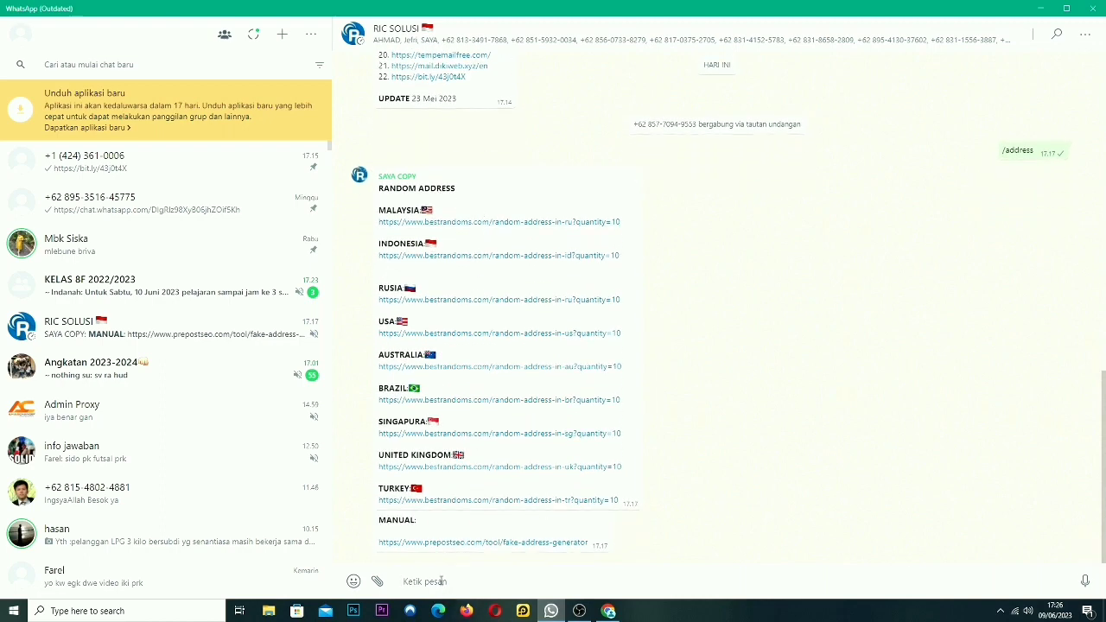
{"action": "type", "text": "/ot"}
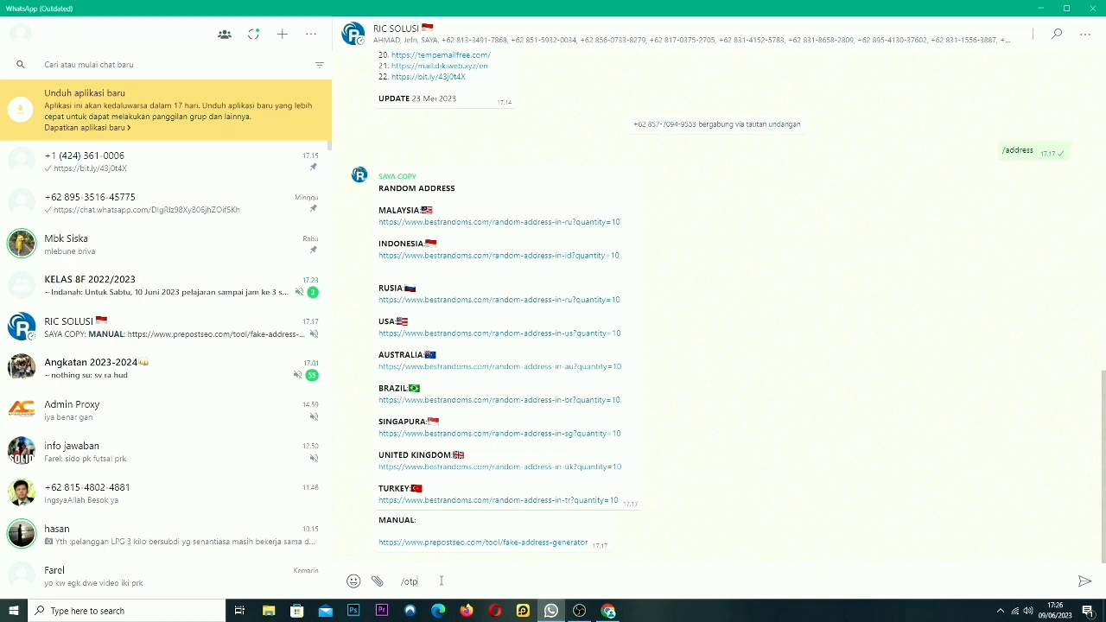
{"action": "type", "text": "p"}
{"action": "key", "text": "Return"}
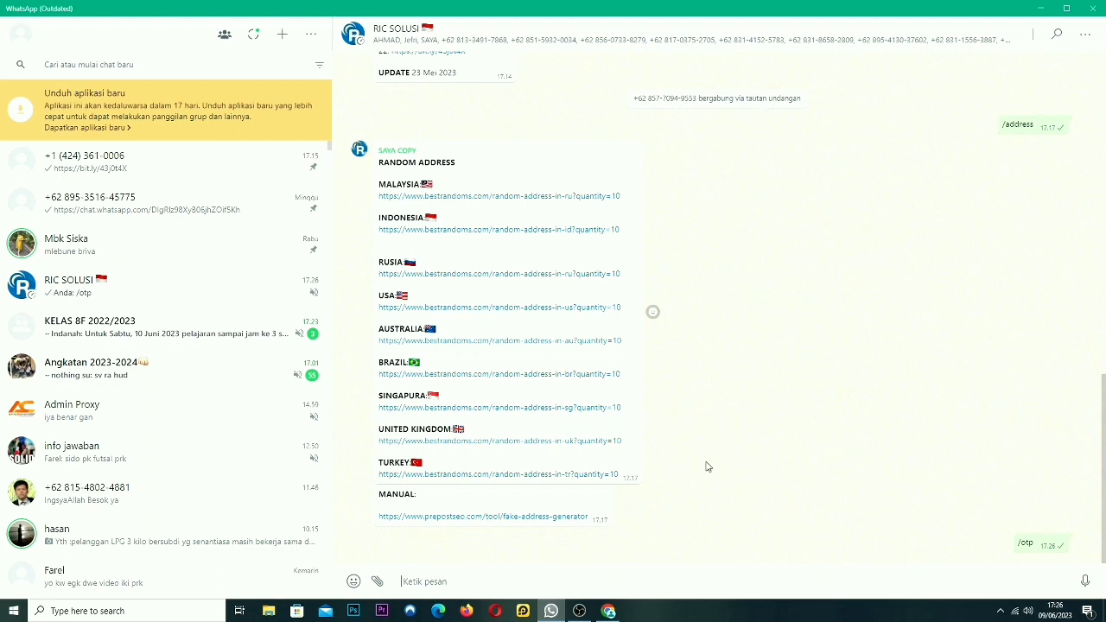
{"action": "scroll", "coordinate": [686, 456], "scroll_direction": "up", "scroll_amount": 4}
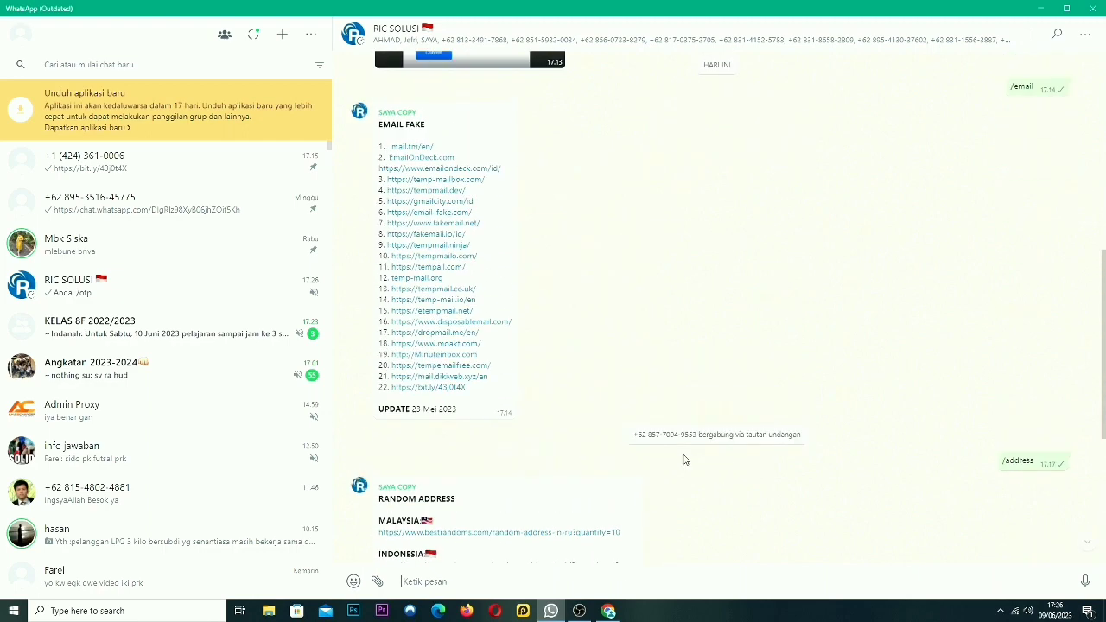
{"action": "scroll", "coordinate": [684, 462], "scroll_direction": "down", "scroll_amount": 4}
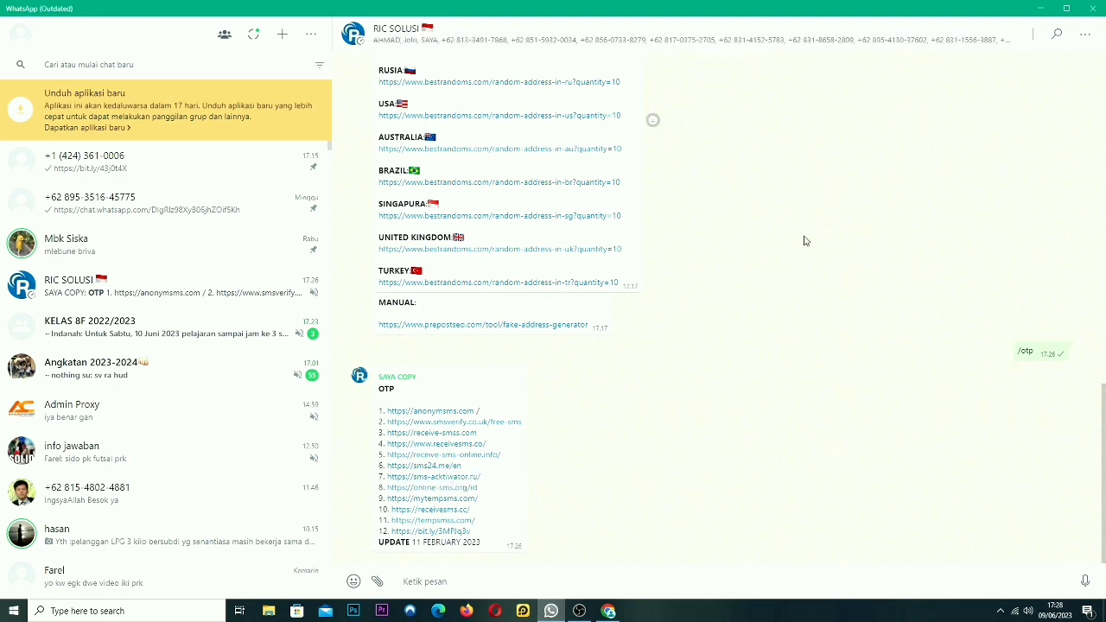
{"action": "left_click", "coordinate": [1040, 9]}
{"action": "left_click", "coordinate": [486, 27]}
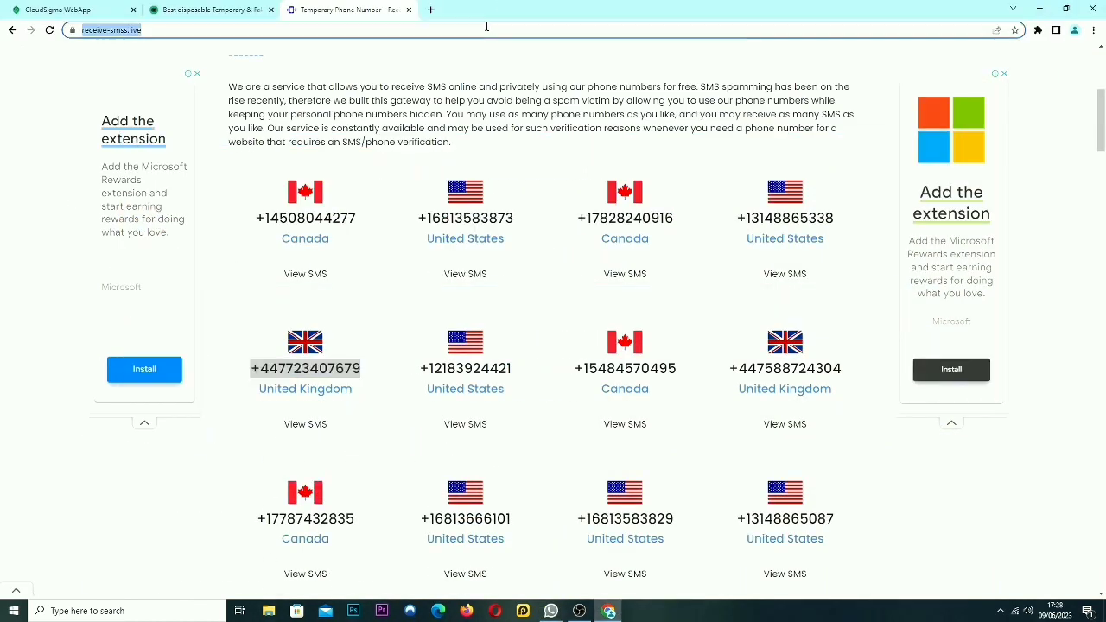
{"action": "type", "text": "https://sms-acktiwator.ru"}
{"action": "key", "text": "Return"}
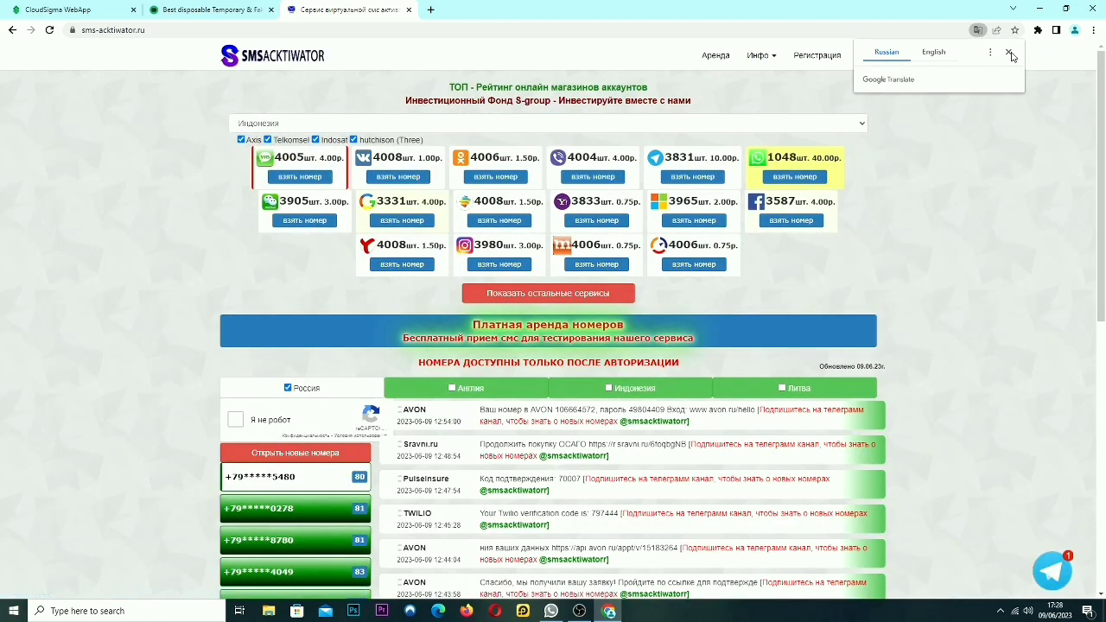
{"action": "left_click", "coordinate": [1009, 53]}
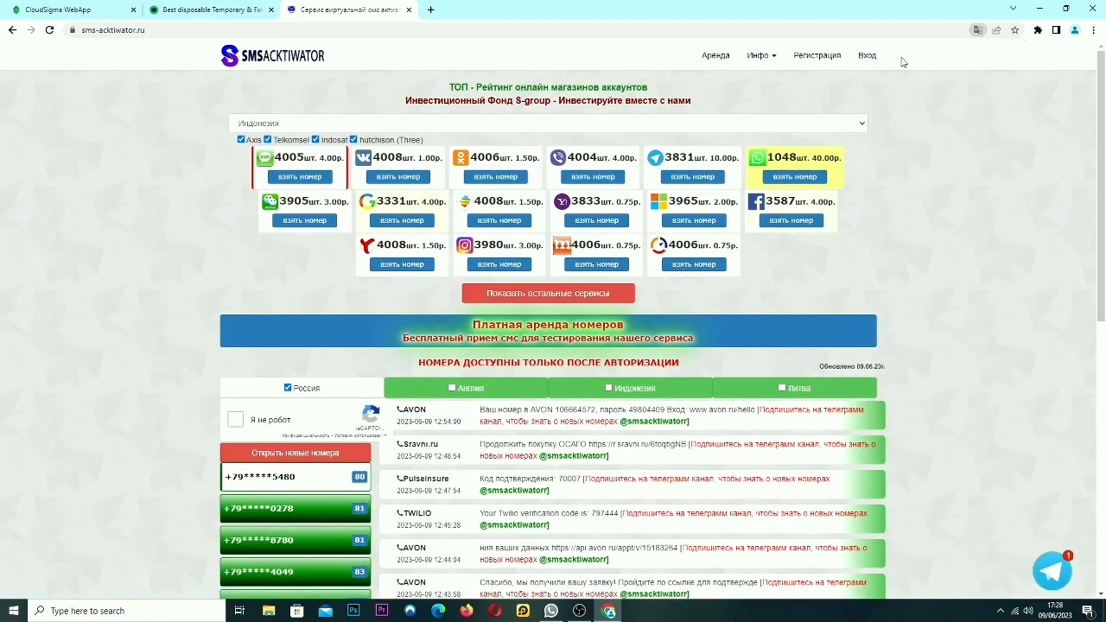
Step: Go through the login page to open the account registration form on sms-acktiwator.ru
{"action": "left_click", "coordinate": [864, 59]}
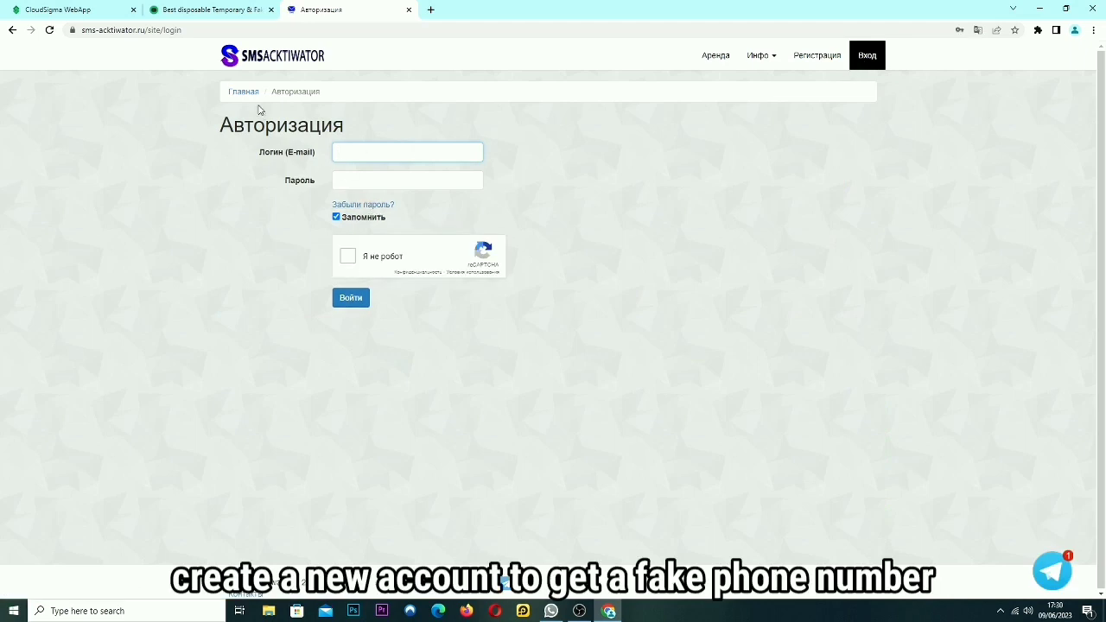
{"action": "left_click", "coordinate": [307, 92]}
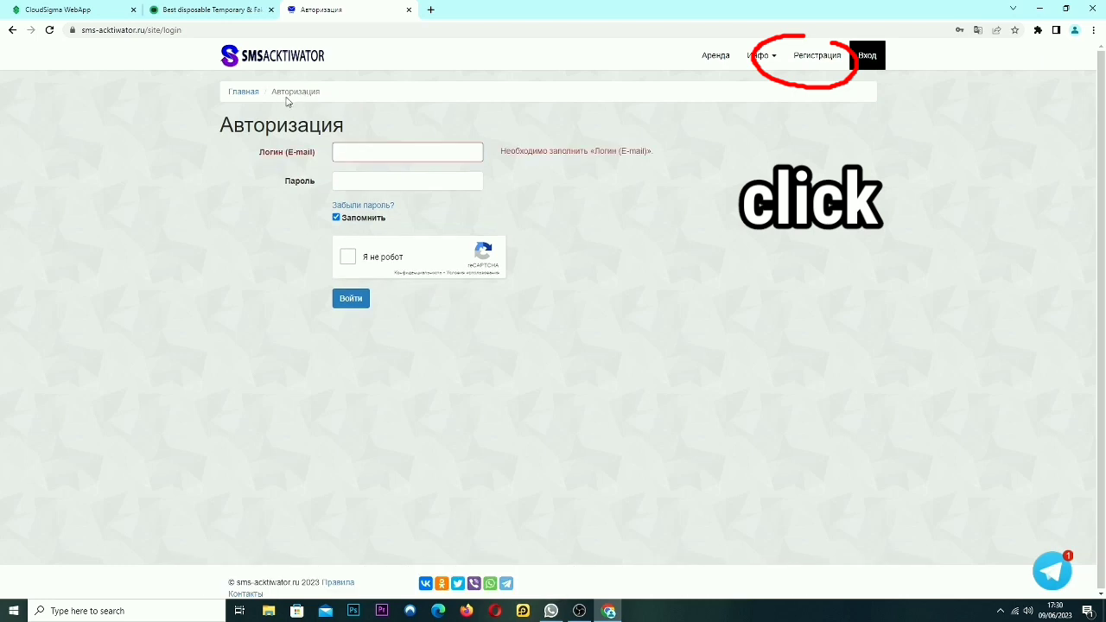
{"action": "left_click", "coordinate": [810, 58]}
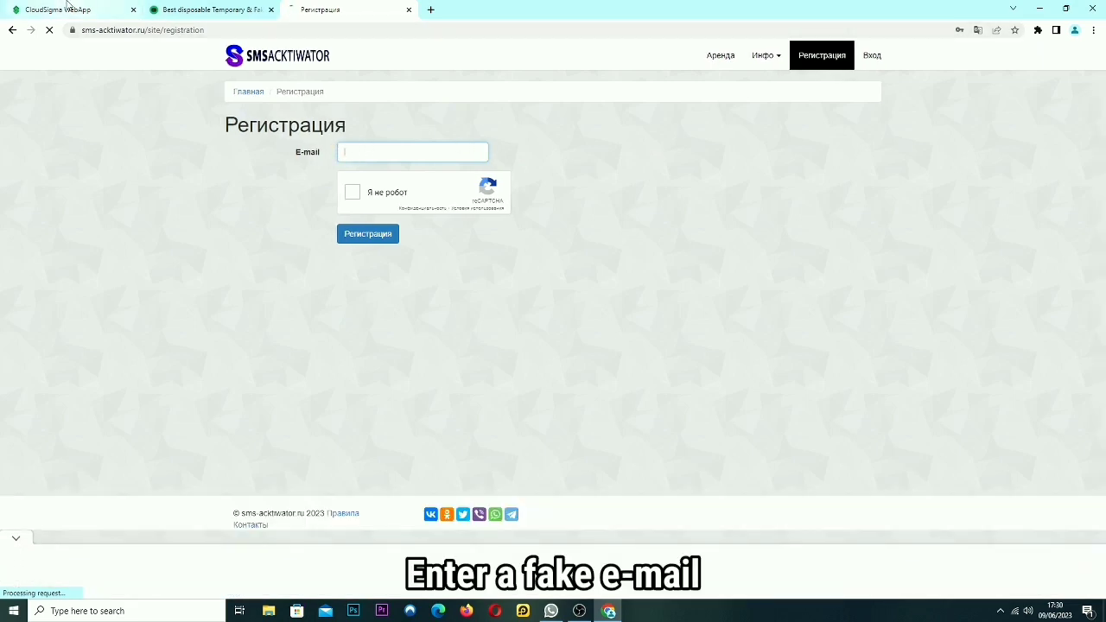
Step: Copy the temporary email address from the temp-mail.id inbox, paste it into the registration form's E-mail field, and start the robot check
{"action": "left_click", "coordinate": [195, 10]}
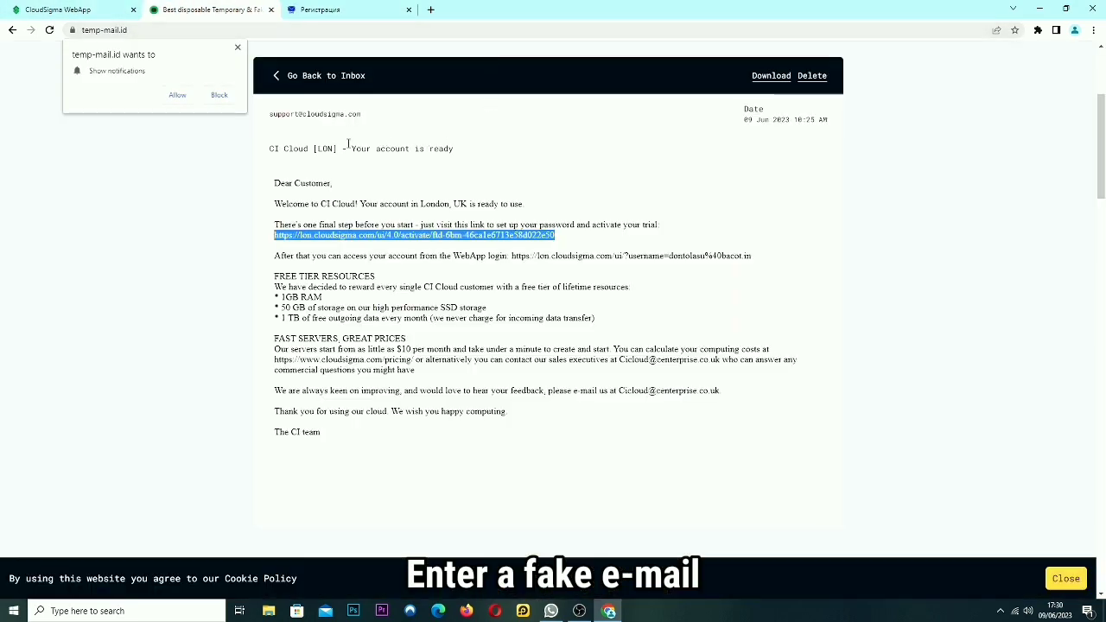
{"action": "left_click", "coordinate": [279, 76]}
{"action": "scroll", "coordinate": [434, 118], "scroll_direction": "up", "scroll_amount": 3}
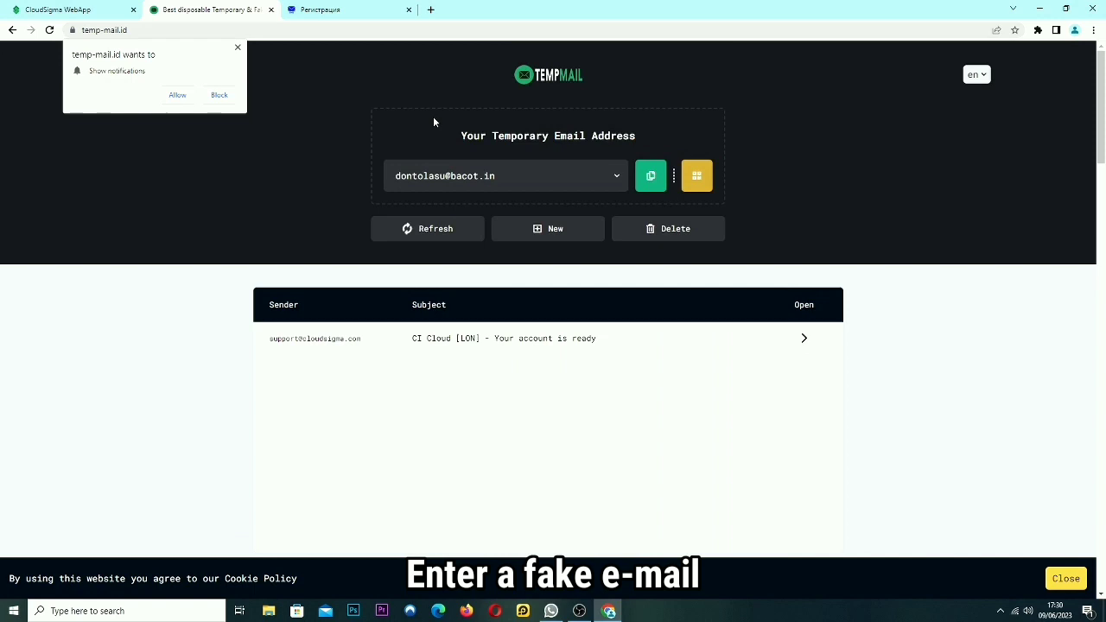
{"action": "left_click", "coordinate": [638, 178]}
{"action": "left_click", "coordinate": [342, 10]}
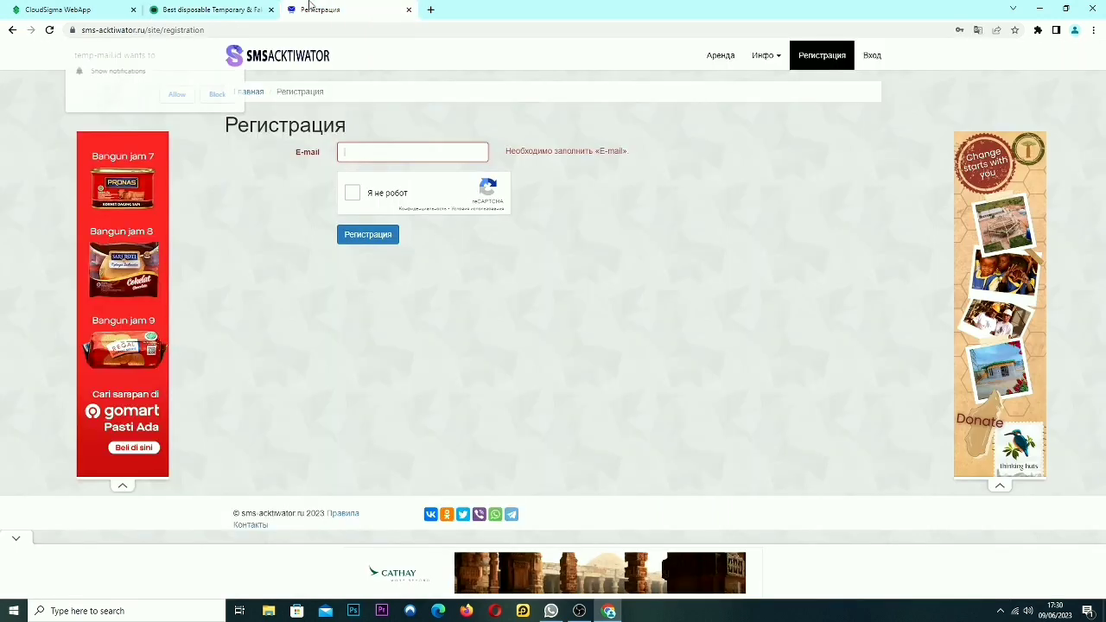
{"action": "left_click", "coordinate": [372, 150]}
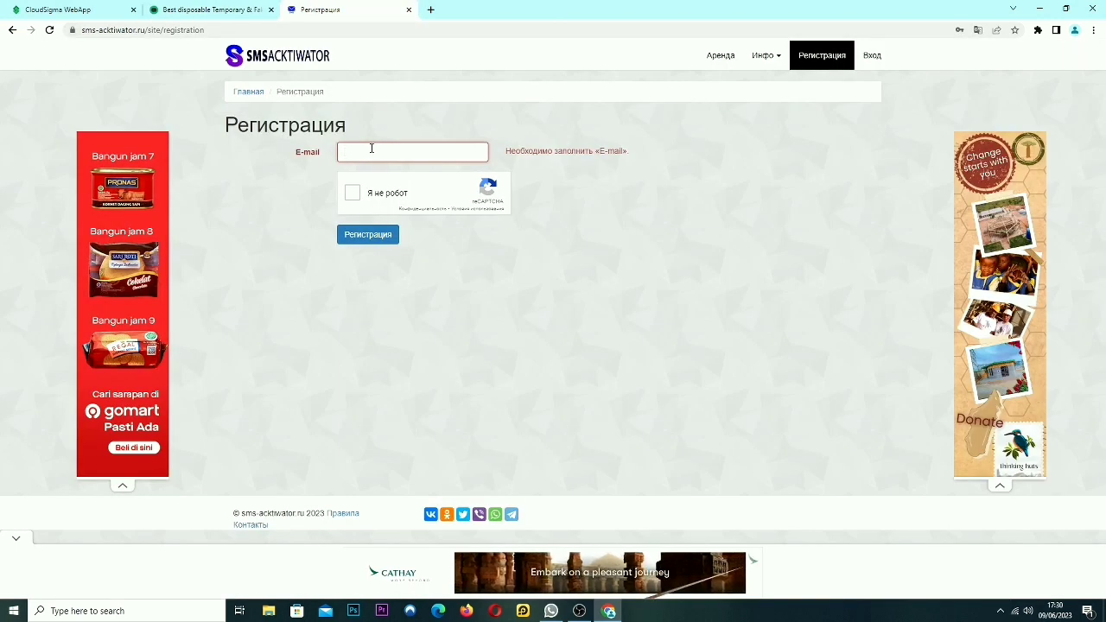
{"action": "key", "text": "ctrl+v"}
{"action": "left_click", "coordinate": [353, 193]}
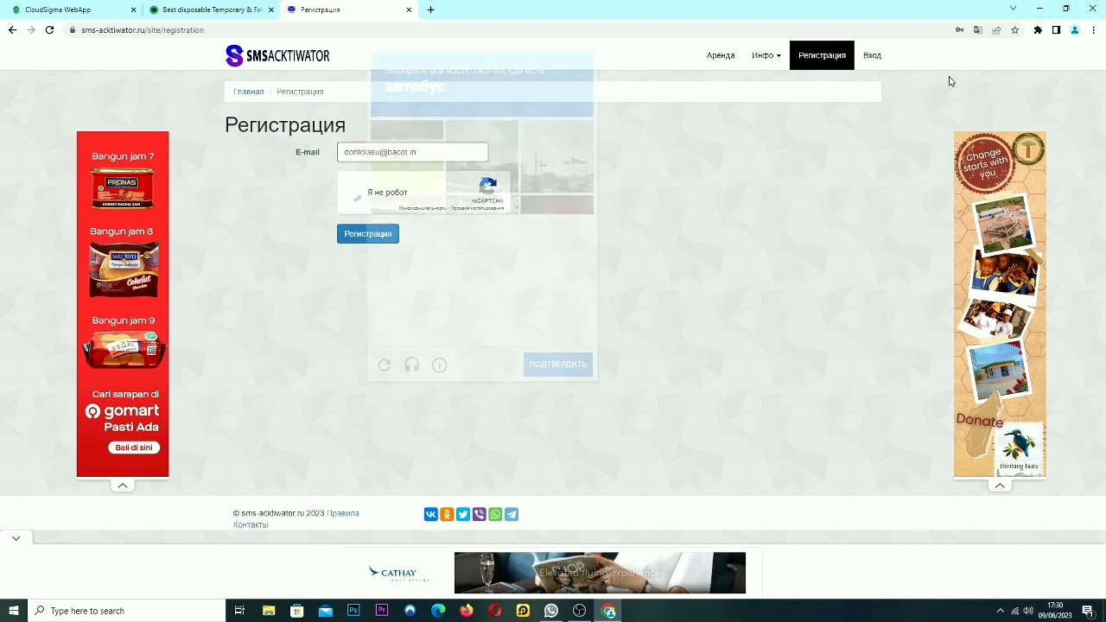
Step: Close the image challenge and translate the registration page from Russian into English
{"action": "left_click", "coordinate": [1092, 29]}
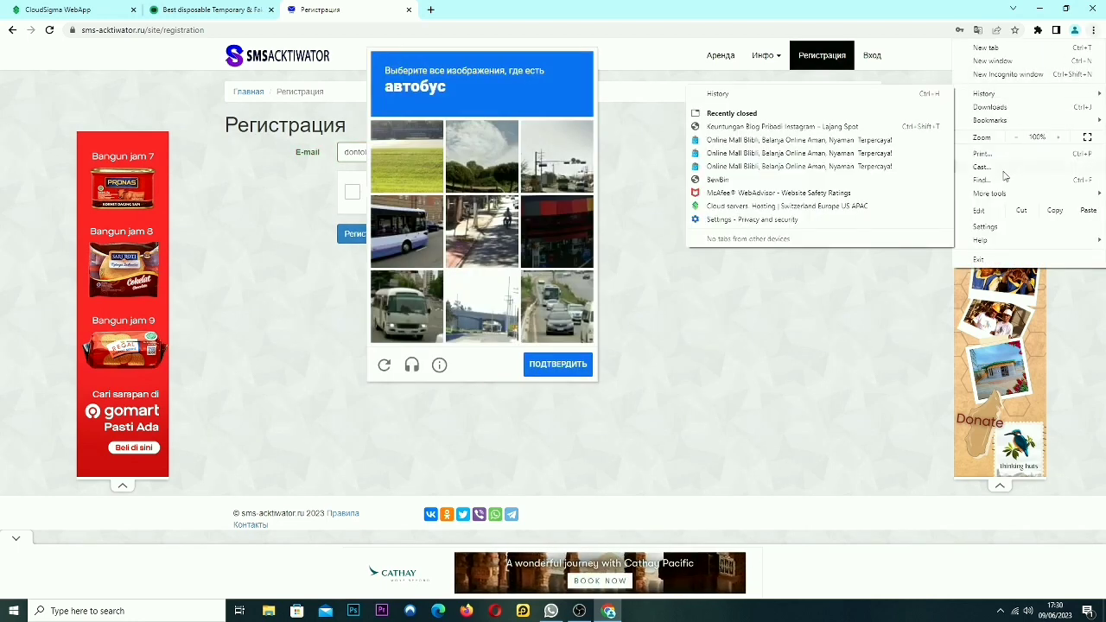
{"action": "left_click", "coordinate": [886, 325]}
{"action": "left_click", "coordinate": [886, 325]}
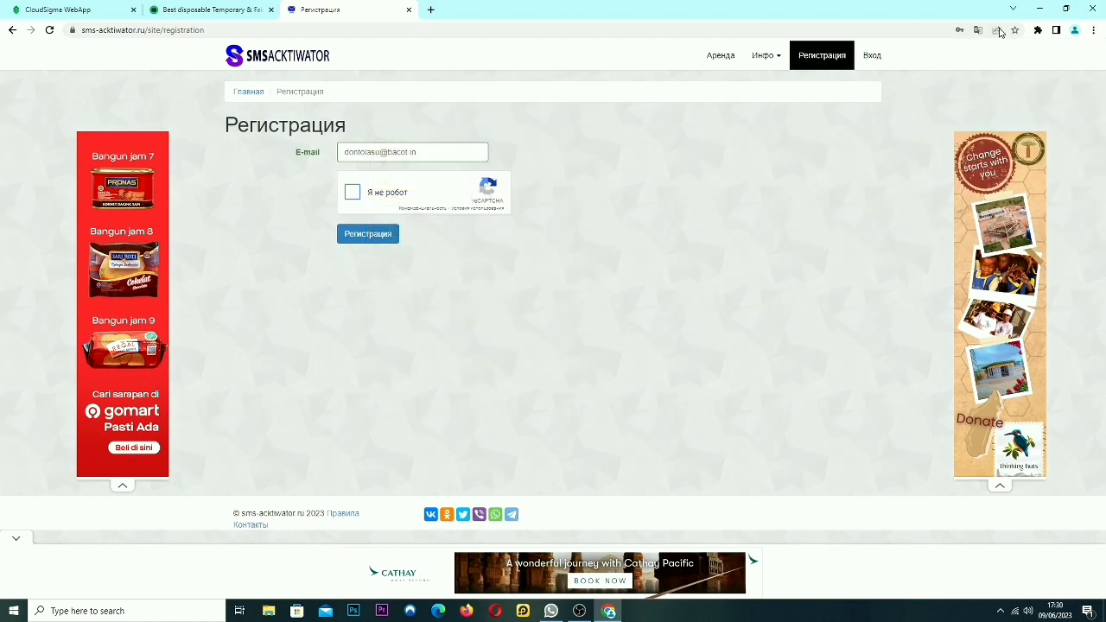
{"action": "left_click", "coordinate": [978, 31]}
{"action": "left_click", "coordinate": [933, 52]}
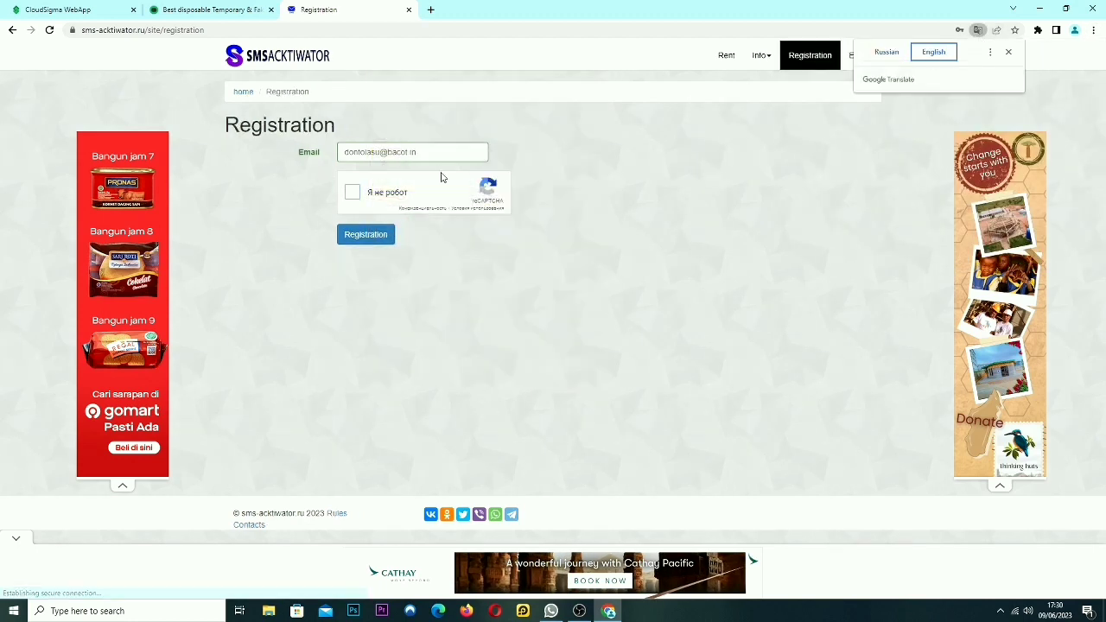
Step: Solve the reCAPTCHA by selecting all bus images, then submit the registration
{"action": "left_click", "coordinate": [352, 194]}
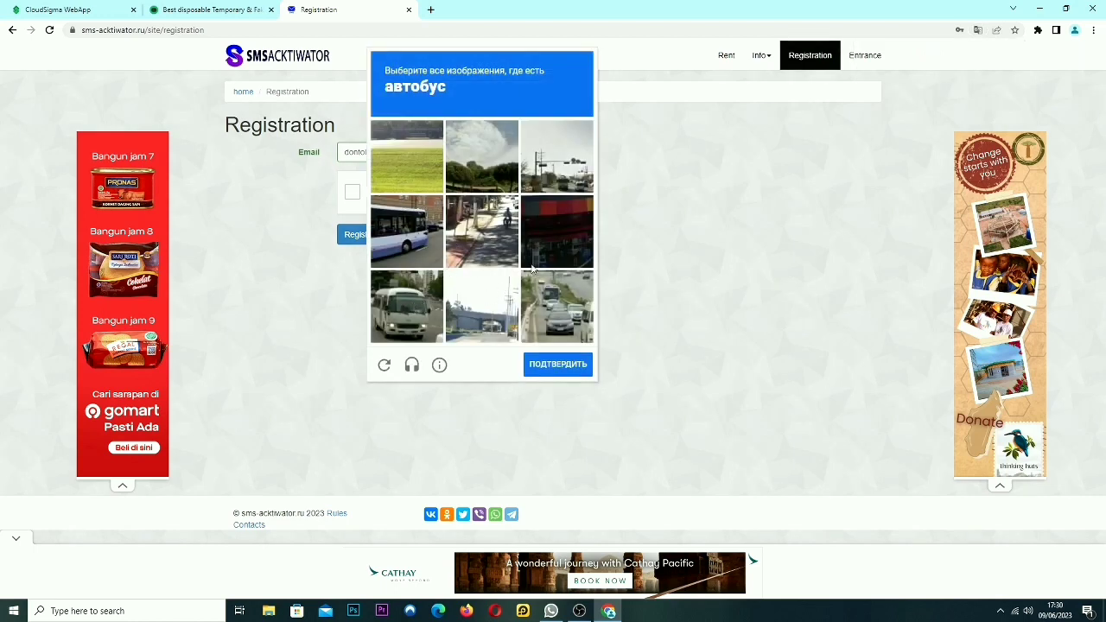
{"action": "left_click", "coordinate": [553, 309]}
{"action": "left_click", "coordinate": [415, 304]}
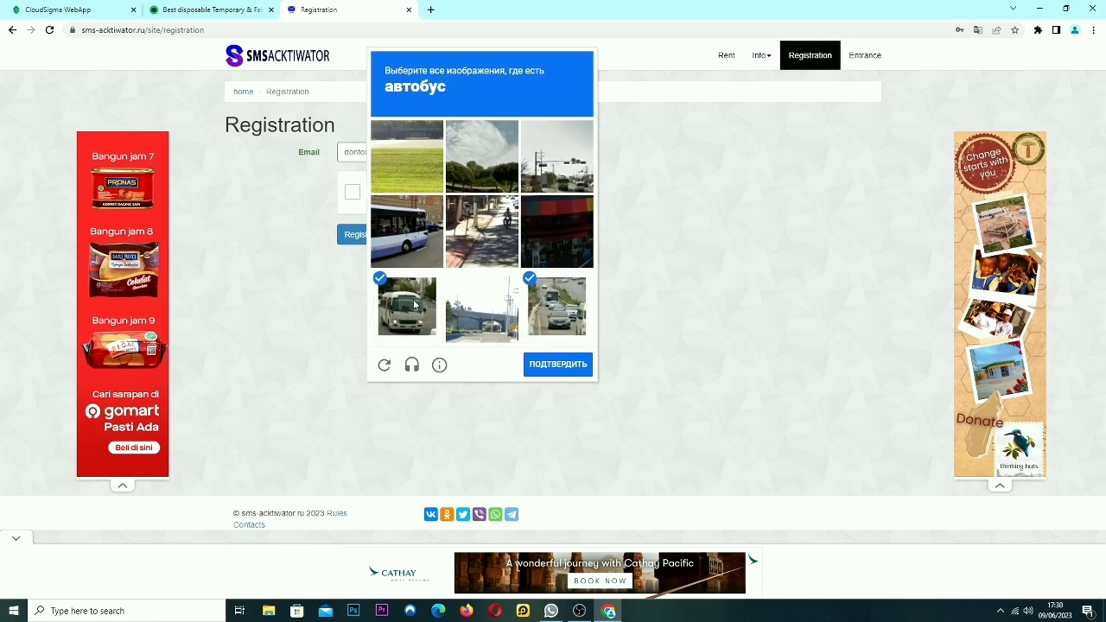
{"action": "left_click", "coordinate": [422, 246]}
{"action": "left_click", "coordinate": [559, 365]}
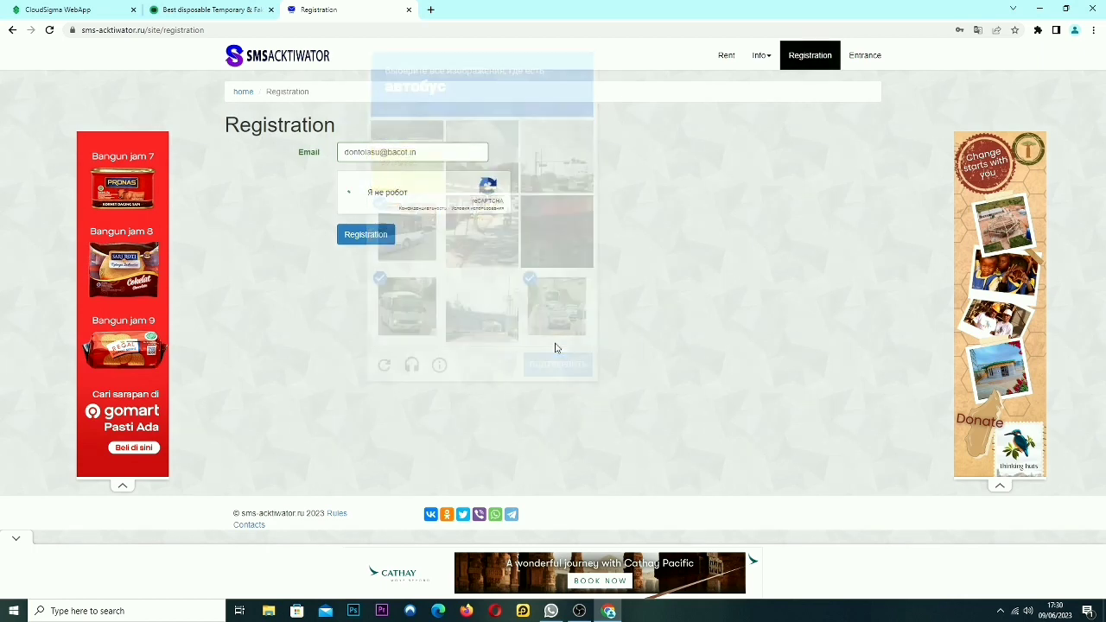
{"action": "left_click", "coordinate": [382, 239]}
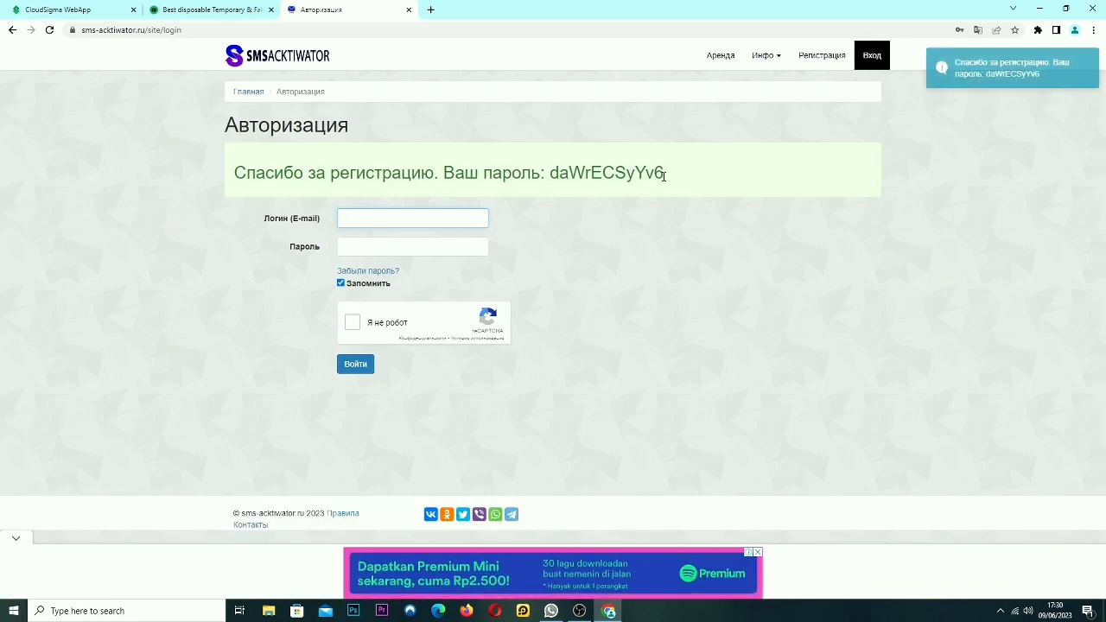
Step: Copy the generated account password from the registration notice, send it in the open WhatsApp chat, and return to Chrome
{"action": "left_click_drag", "start_coordinate": [665, 173], "coordinate": [554, 180]}
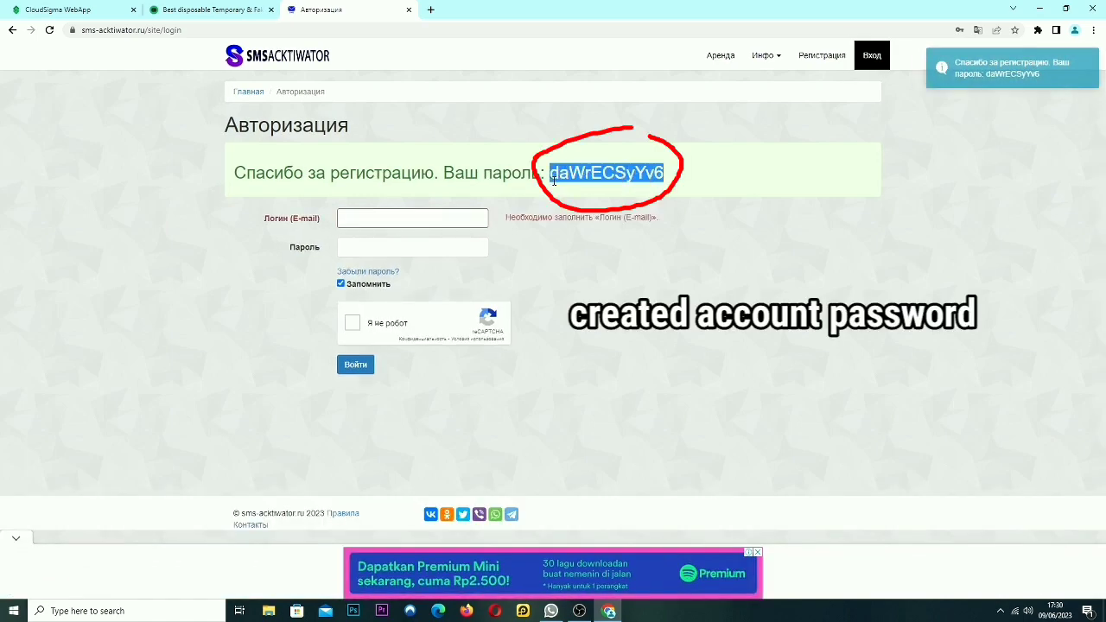
{"action": "left_click", "coordinate": [550, 611]}
{"action": "left_click", "coordinate": [582, 528]}
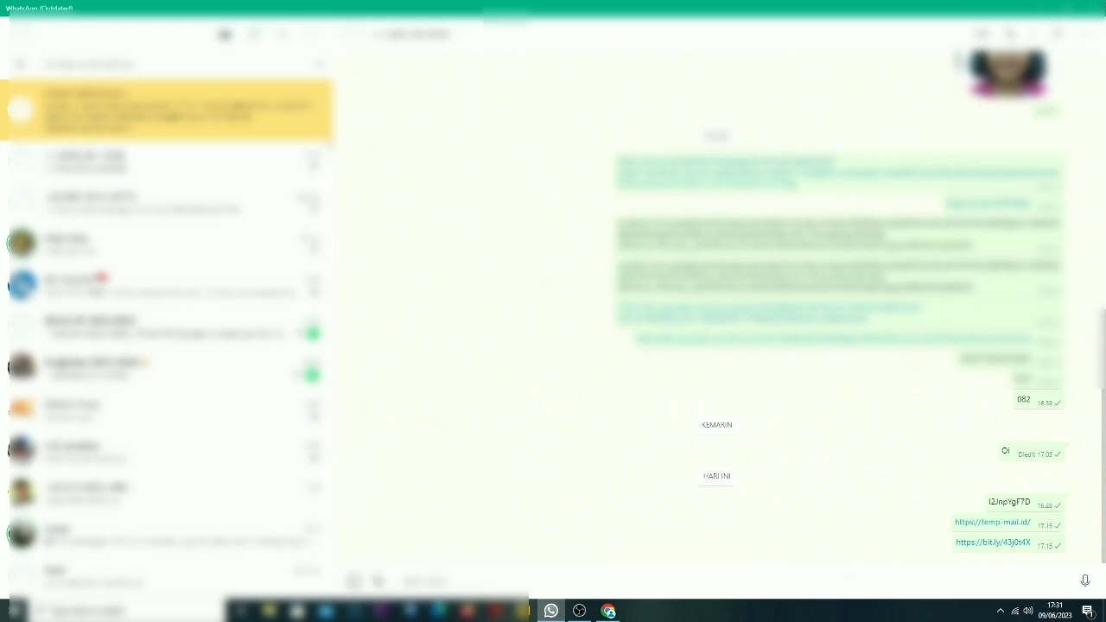
{"action": "left_click", "coordinate": [1039, 9]}
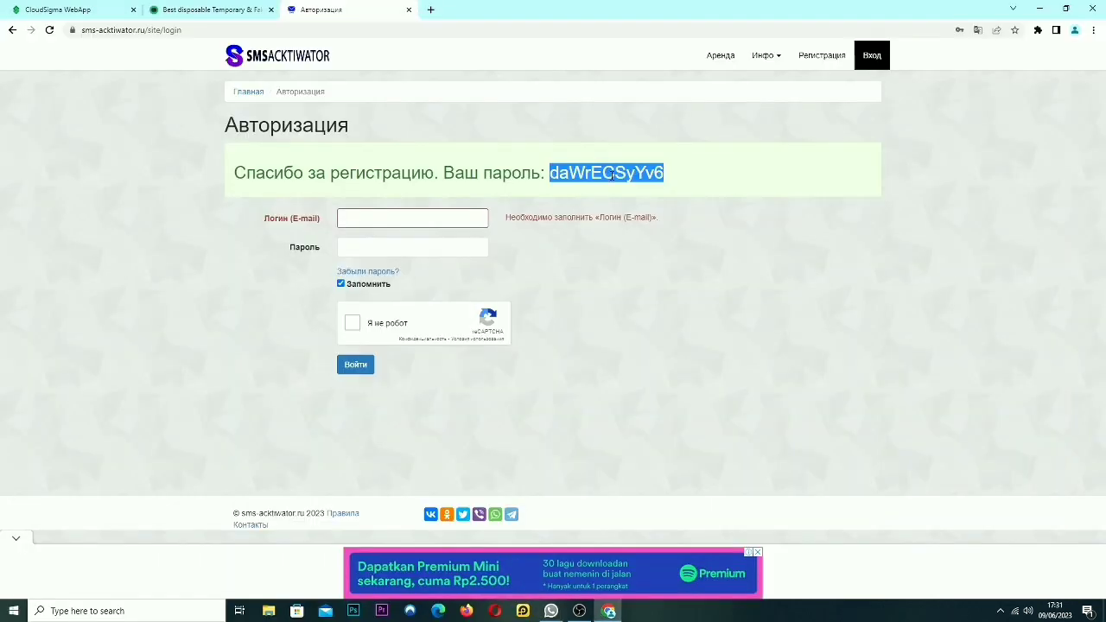
{"action": "right_click", "coordinate": [614, 178]}
{"action": "left_click", "coordinate": [631, 187]}
{"action": "left_click", "coordinate": [551, 611]}
{"action": "key", "text": "ctrl+v"}
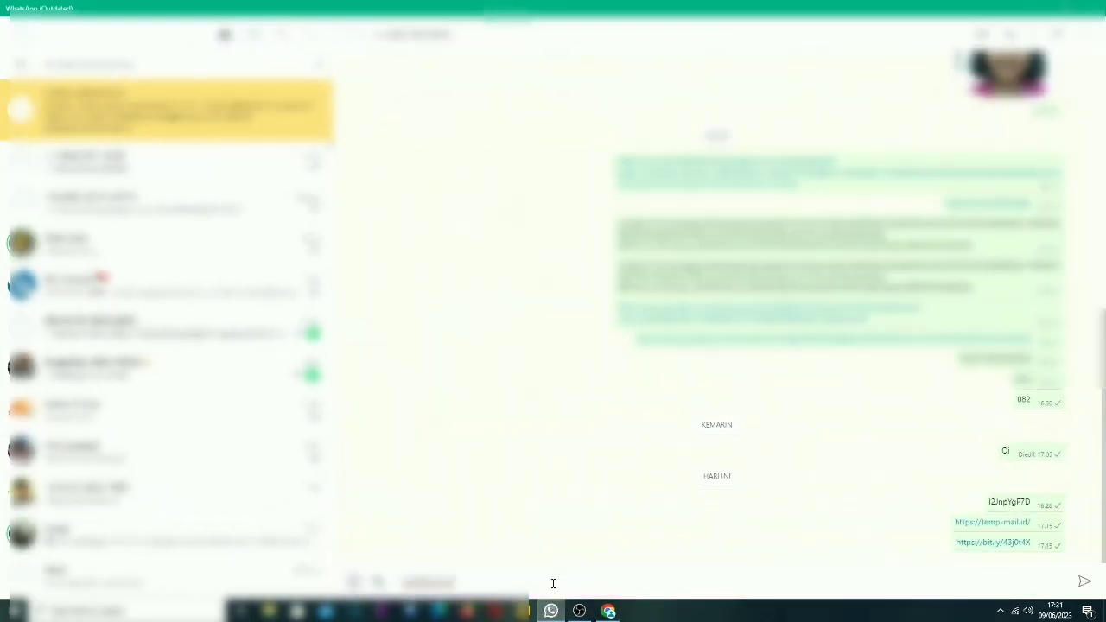
{"action": "left_click", "coordinate": [1084, 582]}
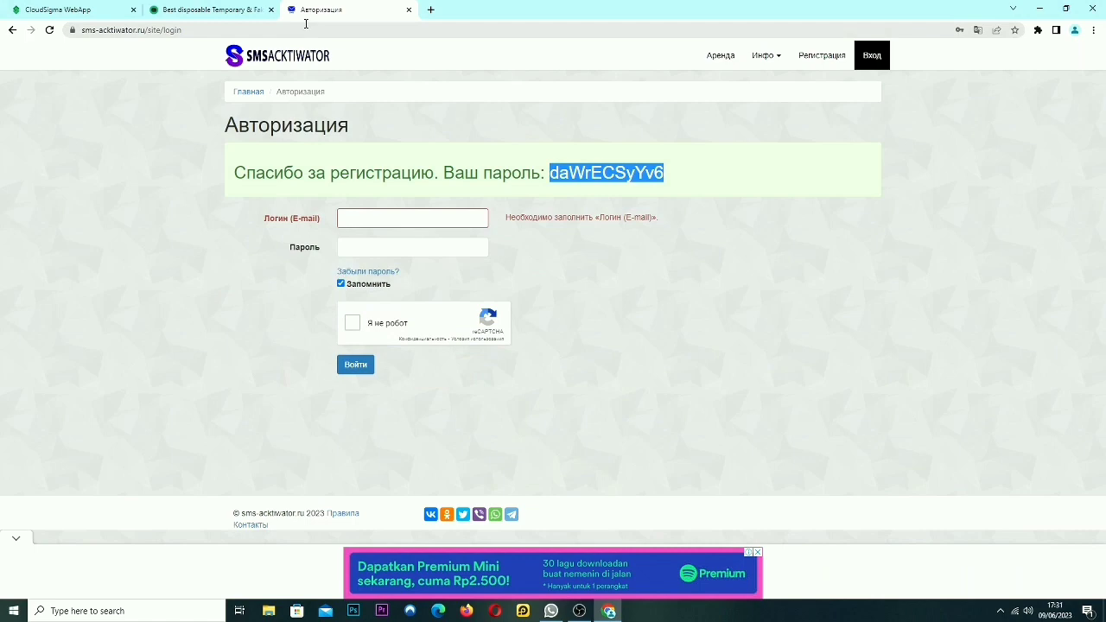
{"action": "left_click", "coordinate": [1032, 9]}
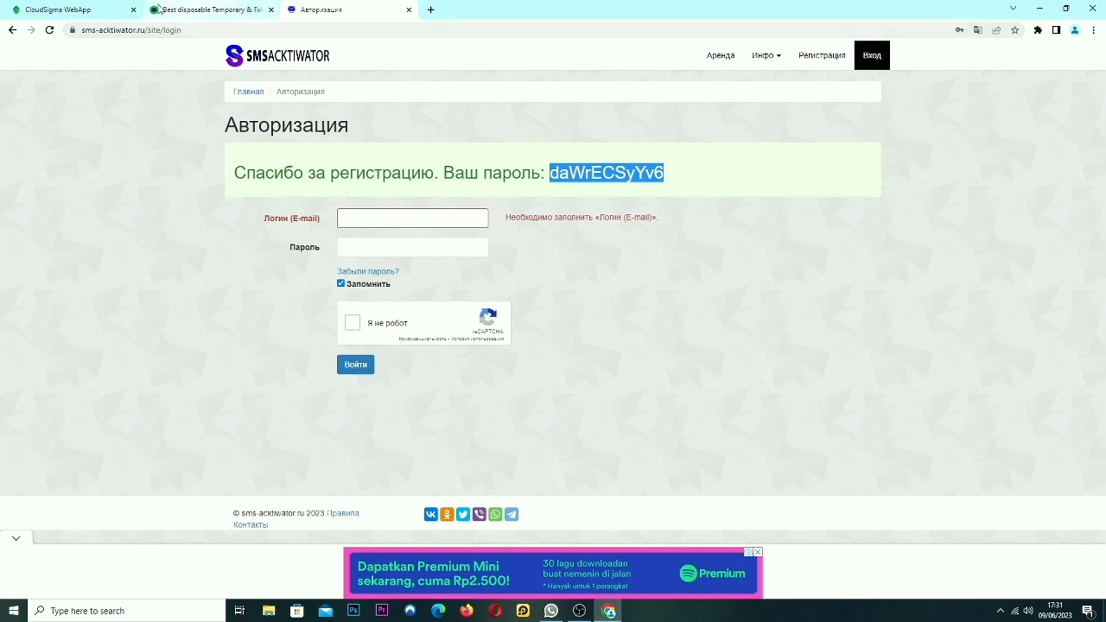
Step: Copy the temporary email address from temp-mail.id and send it in the same WhatsApp chat
{"action": "left_click", "coordinate": [93, 11]}
{"action": "left_click", "coordinate": [212, 10]}
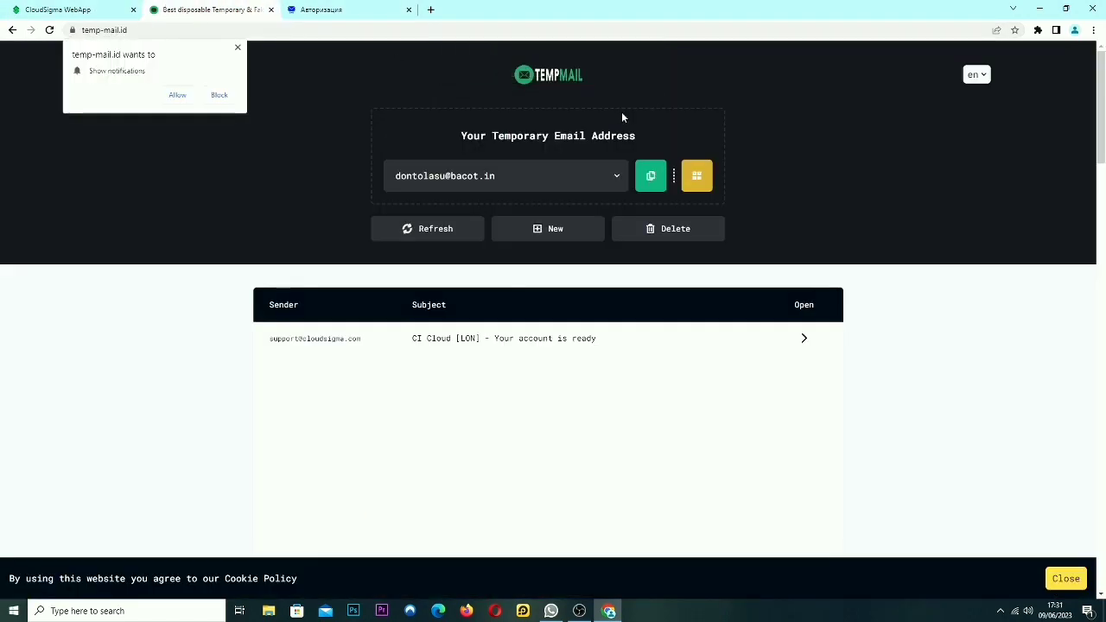
{"action": "left_click", "coordinate": [653, 183]}
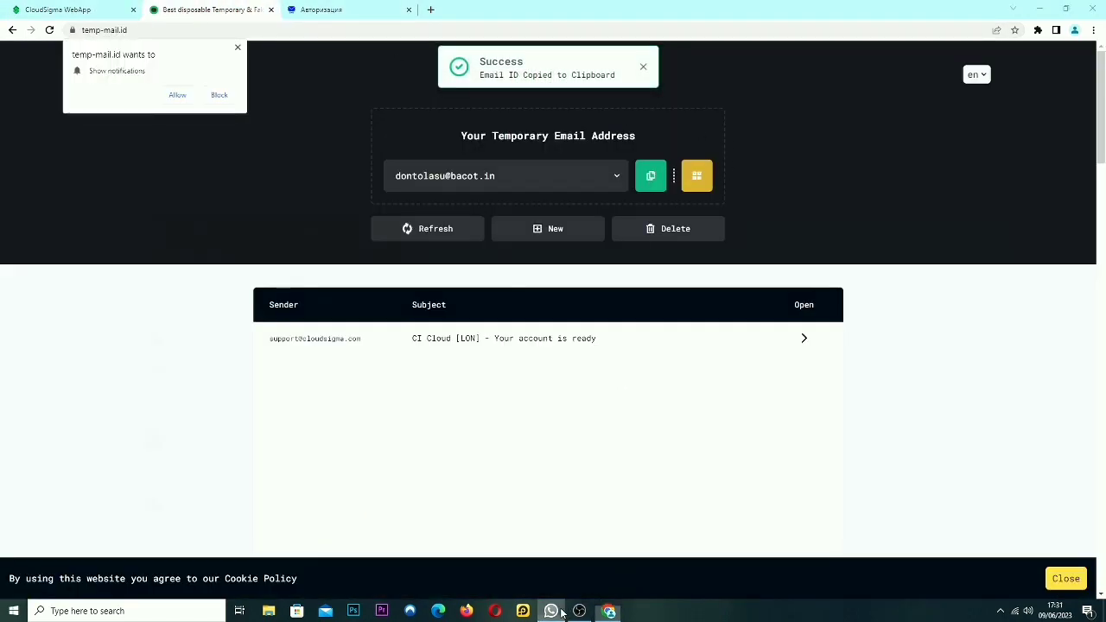
{"action": "left_click", "coordinate": [551, 611]}
{"action": "left_click", "coordinate": [612, 581]}
{"action": "key", "text": "ctrl+v"}
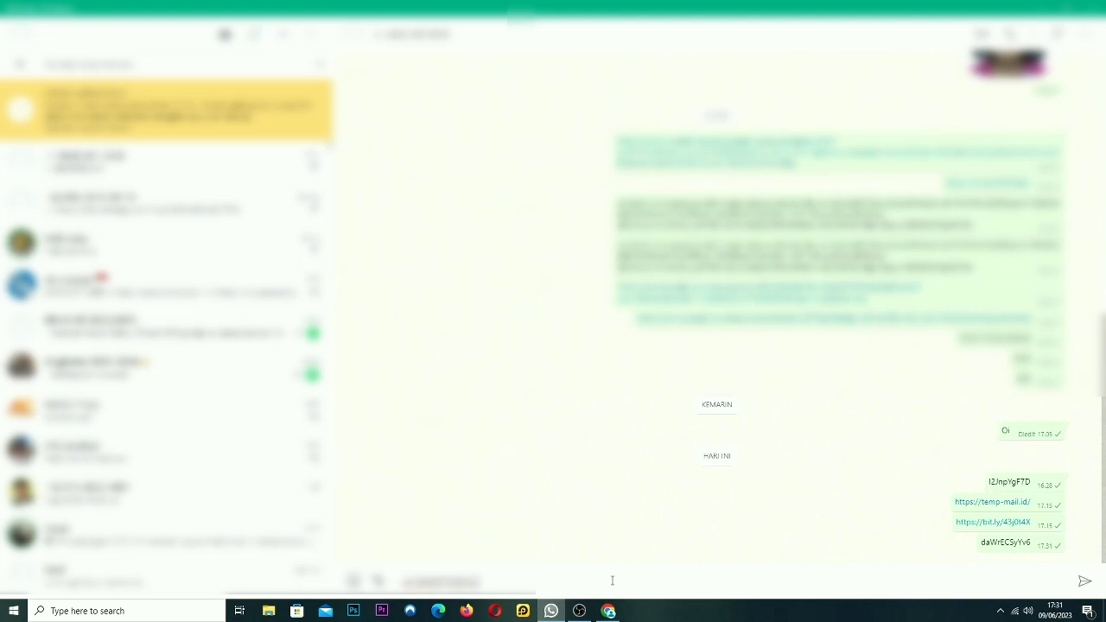
{"action": "key", "text": "Return"}
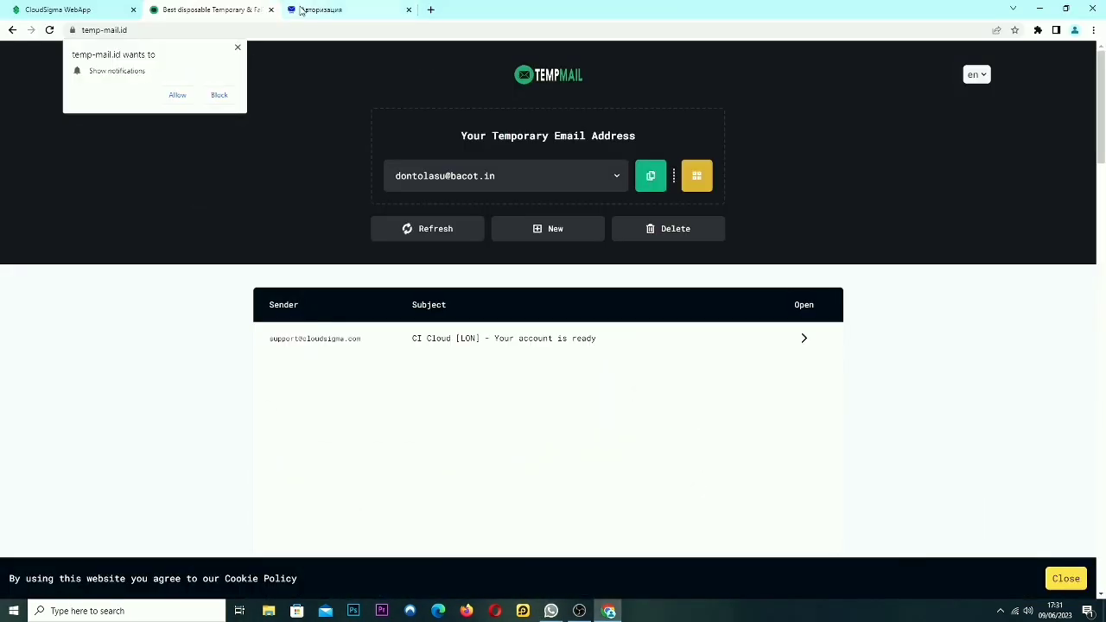
Step: Fill in the temporary email and generated account password on the sms-acktiwator.ru login form, pass the robot check, and log in
{"action": "left_click", "coordinate": [322, 10]}
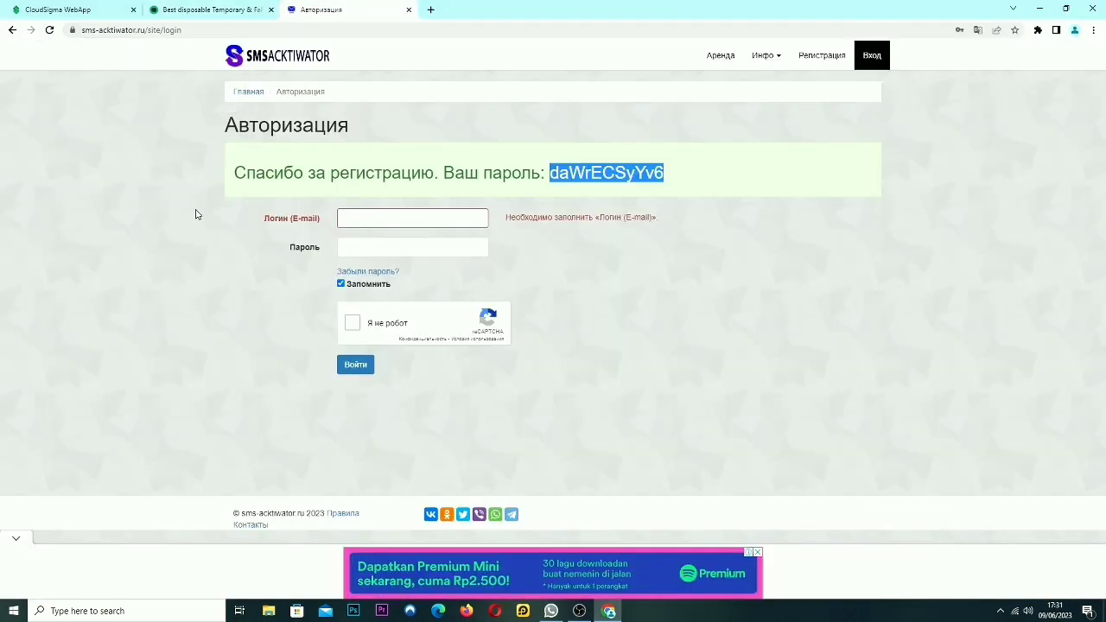
{"action": "left_click", "coordinate": [389, 221]}
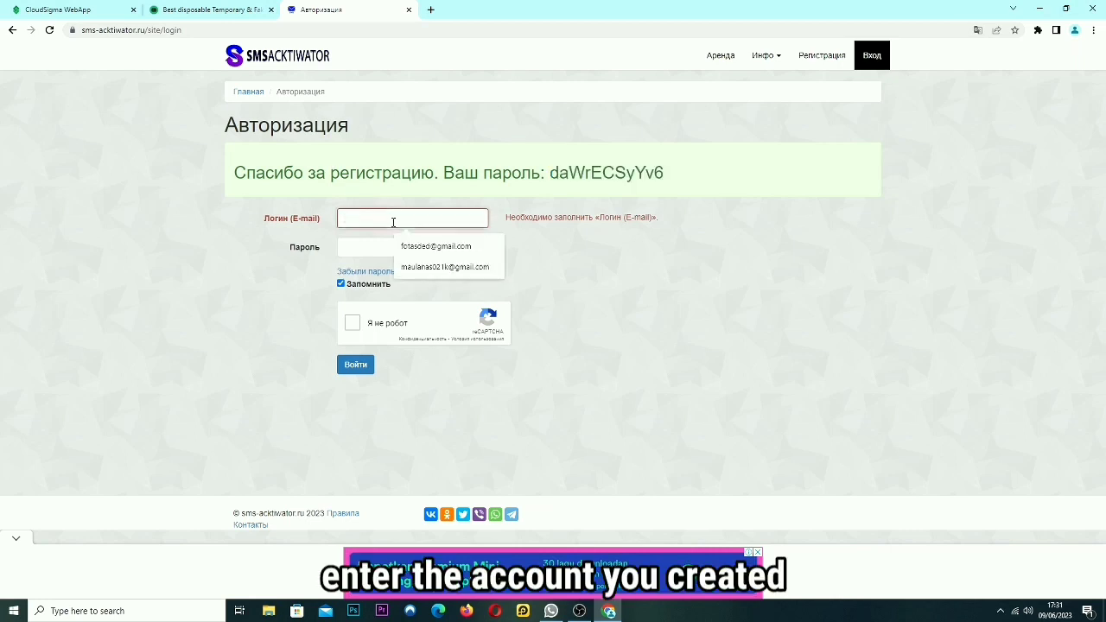
{"action": "key", "text": "ctrl+v"}
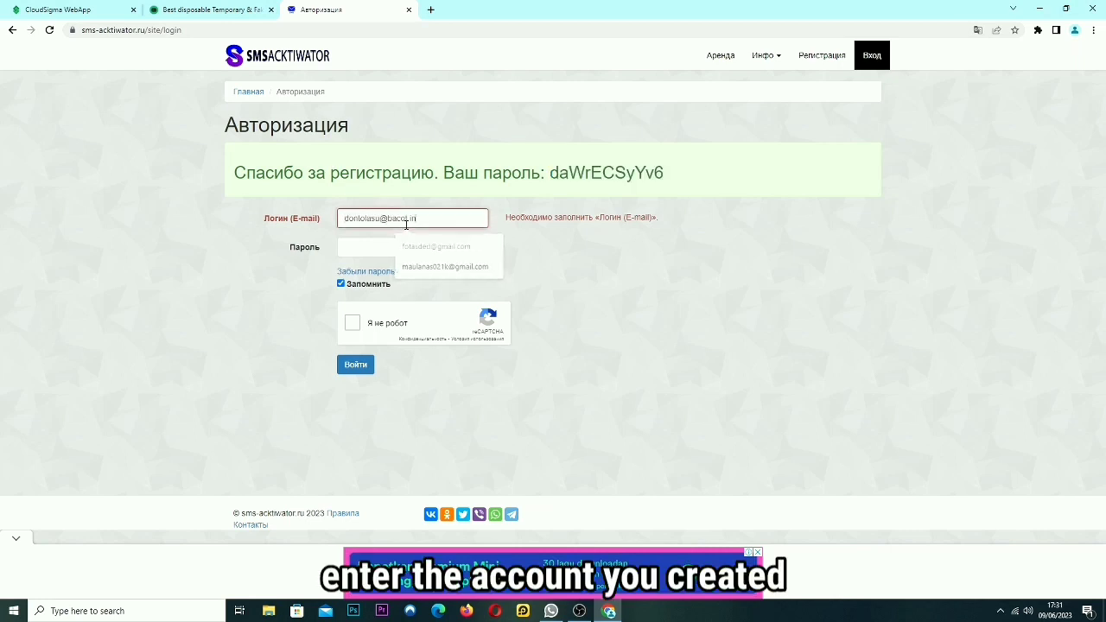
{"action": "left_click_drag", "start_coordinate": [666, 177], "coordinate": [554, 177]}
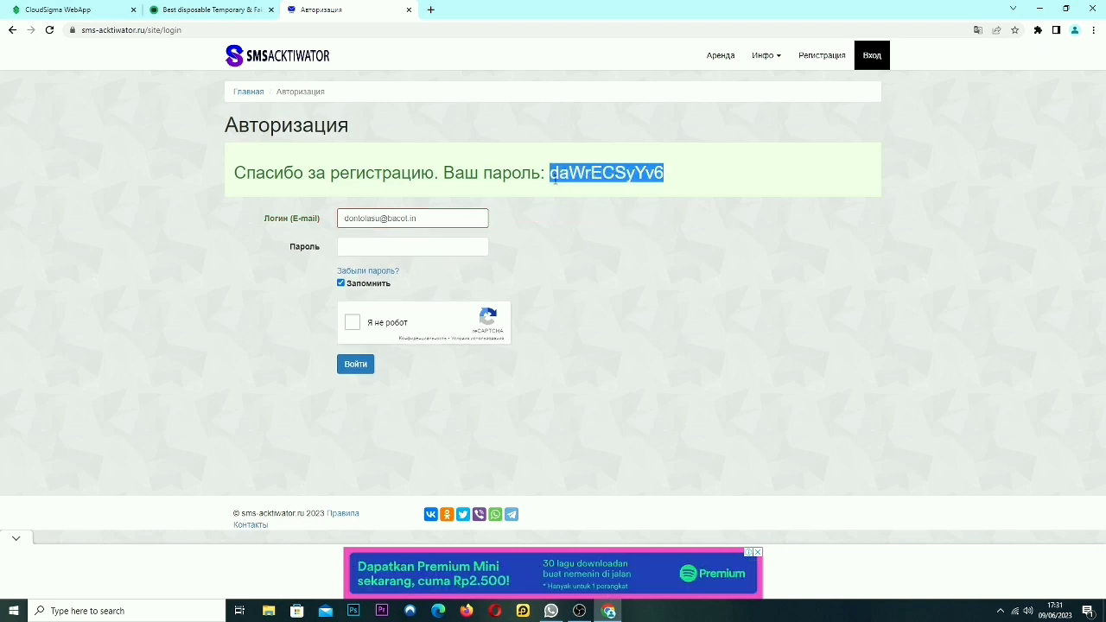
{"action": "left_click", "coordinate": [371, 248]}
{"action": "key", "text": "ctrl+v"}
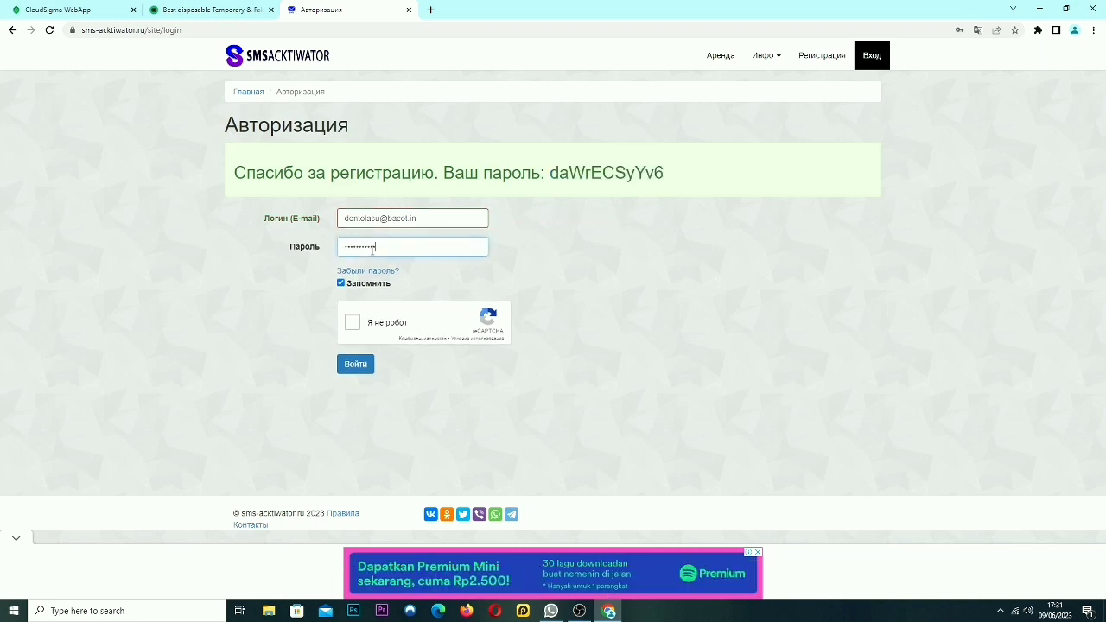
{"action": "left_click", "coordinate": [353, 322]}
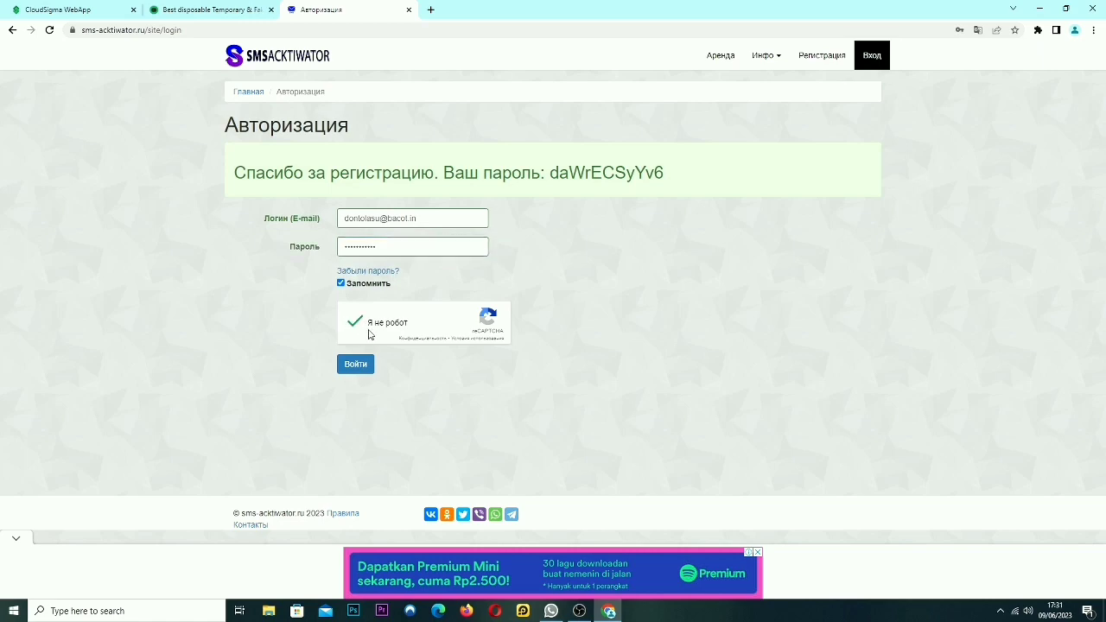
{"action": "left_click", "coordinate": [356, 365]}
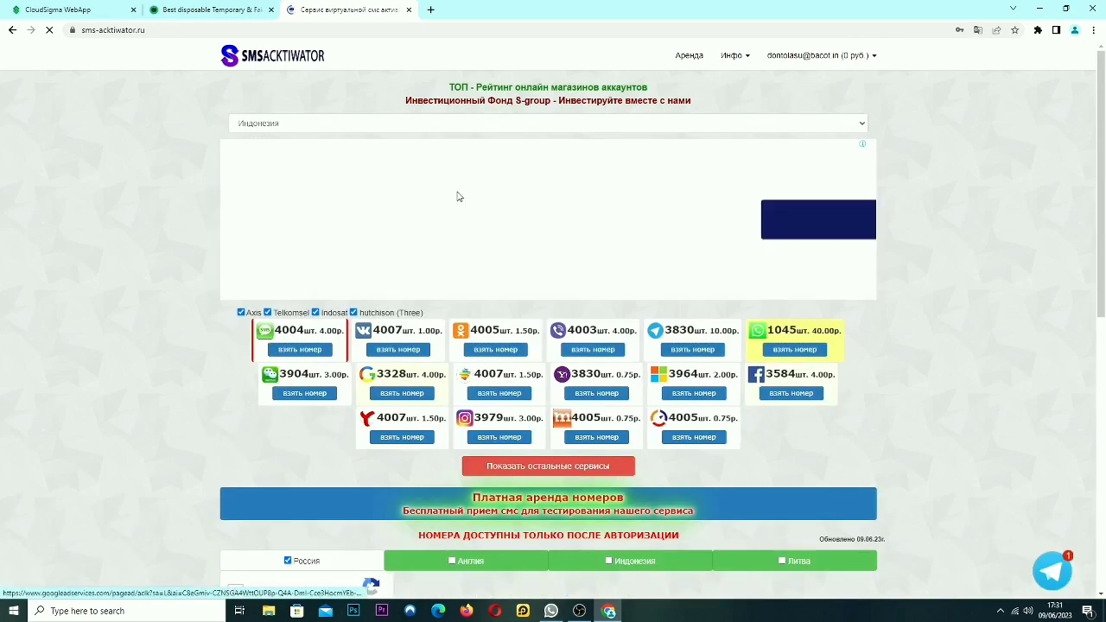
Step: Pass the robot check in the free numbers section and switch the number list from Россия to Англия
{"action": "scroll", "coordinate": [491, 199], "scroll_direction": "down", "scroll_amount": 5}
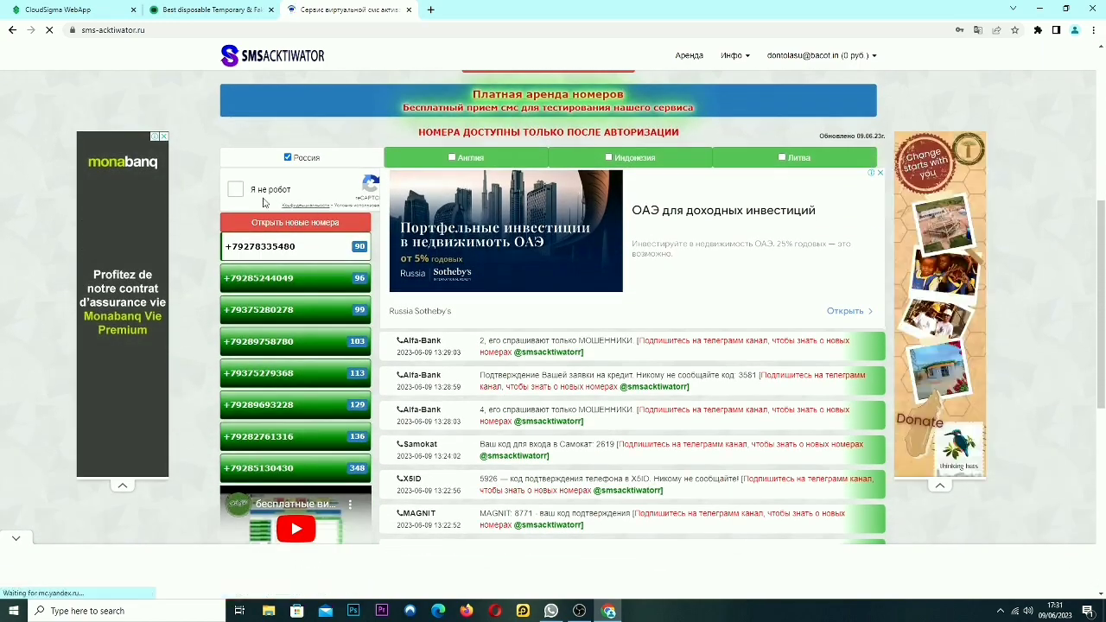
{"action": "left_click", "coordinate": [246, 189]}
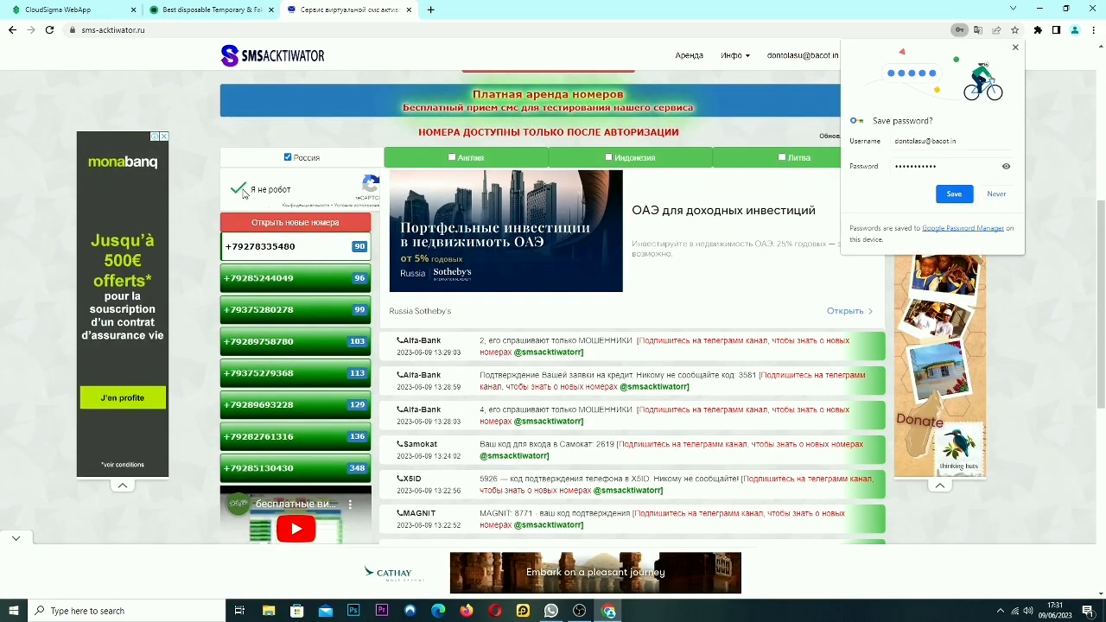
{"action": "left_click", "coordinate": [455, 161]}
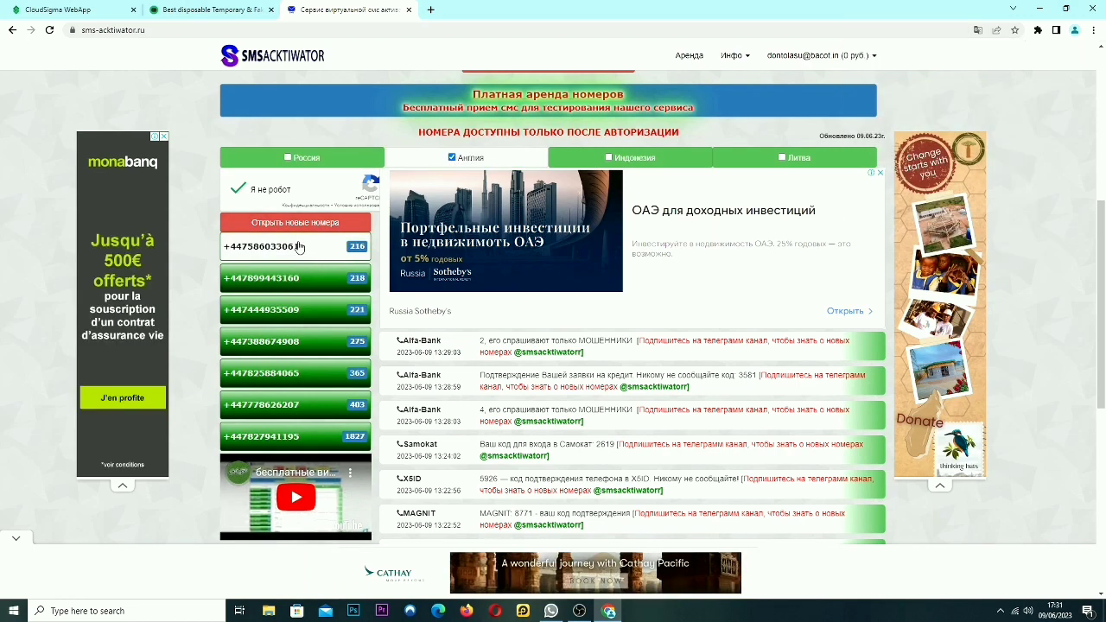
Step: Copy the first England number from the SMS site into CloudSigma's phone field and request the SMS verification code
{"action": "left_click_drag", "start_coordinate": [299, 247], "coordinate": [223, 250]}
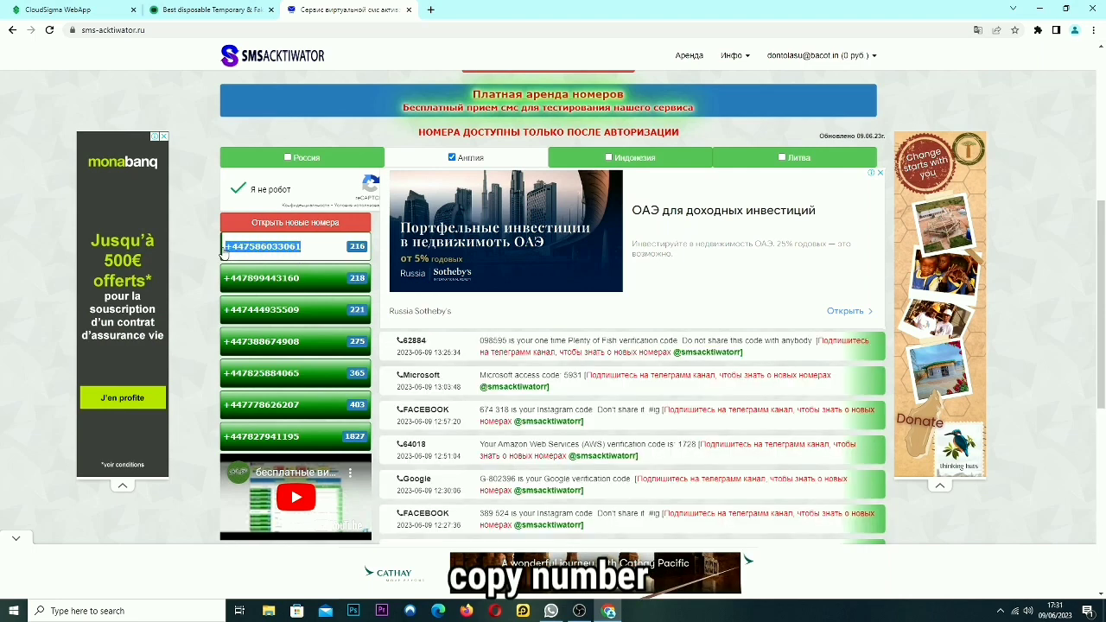
{"action": "left_click", "coordinate": [112, 9]}
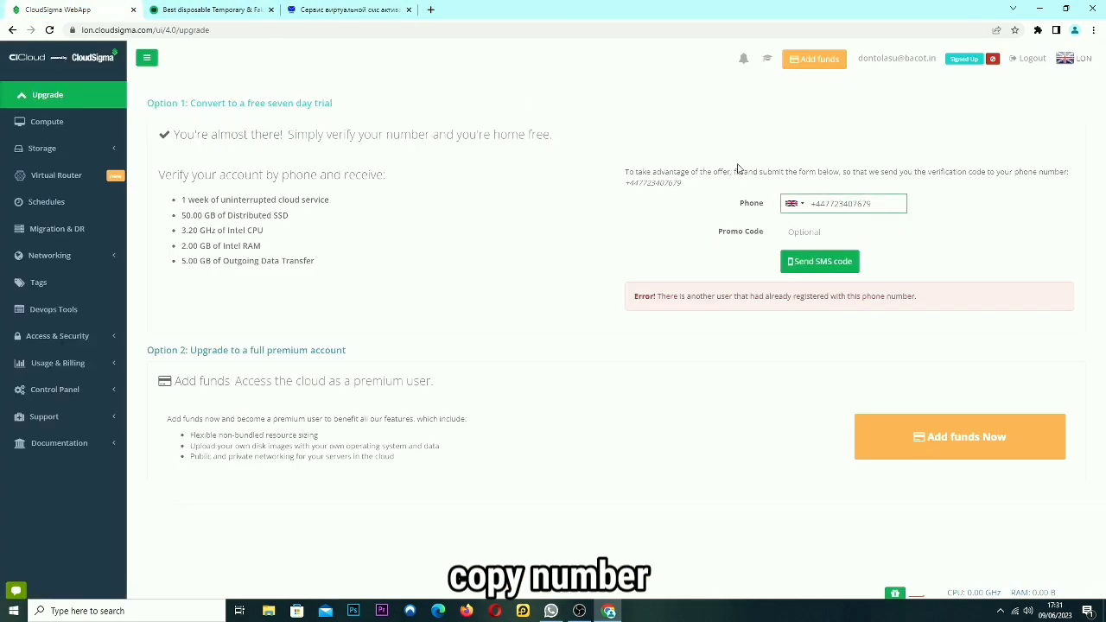
{"action": "left_click_drag", "start_coordinate": [899, 203], "coordinate": [767, 224]}
{"action": "key", "text": "ctrl+v"}
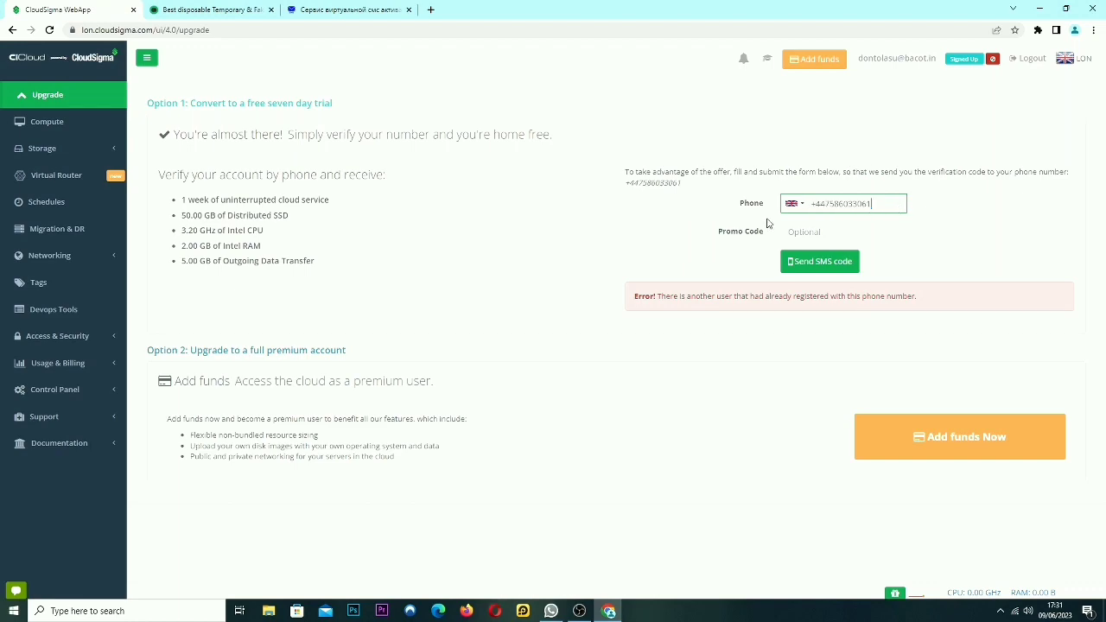
{"action": "key", "text": "Return"}
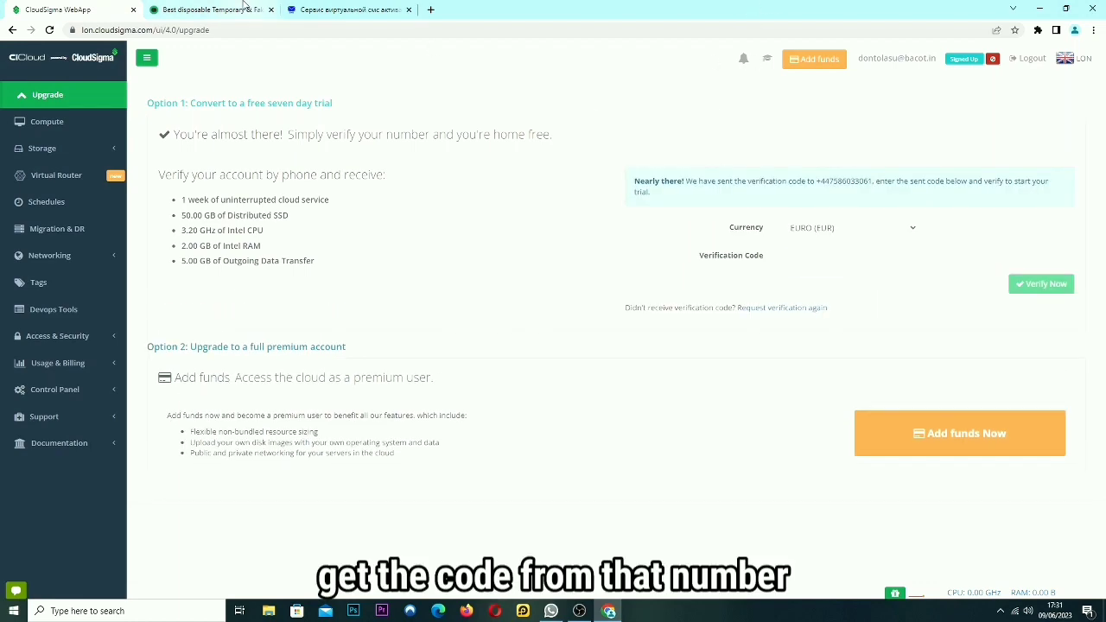
Step: Copy the CloudSigma verification code from the chosen number's received messages, enter it in the Verification Code field, and verify the trial
{"action": "left_click", "coordinate": [320, 10]}
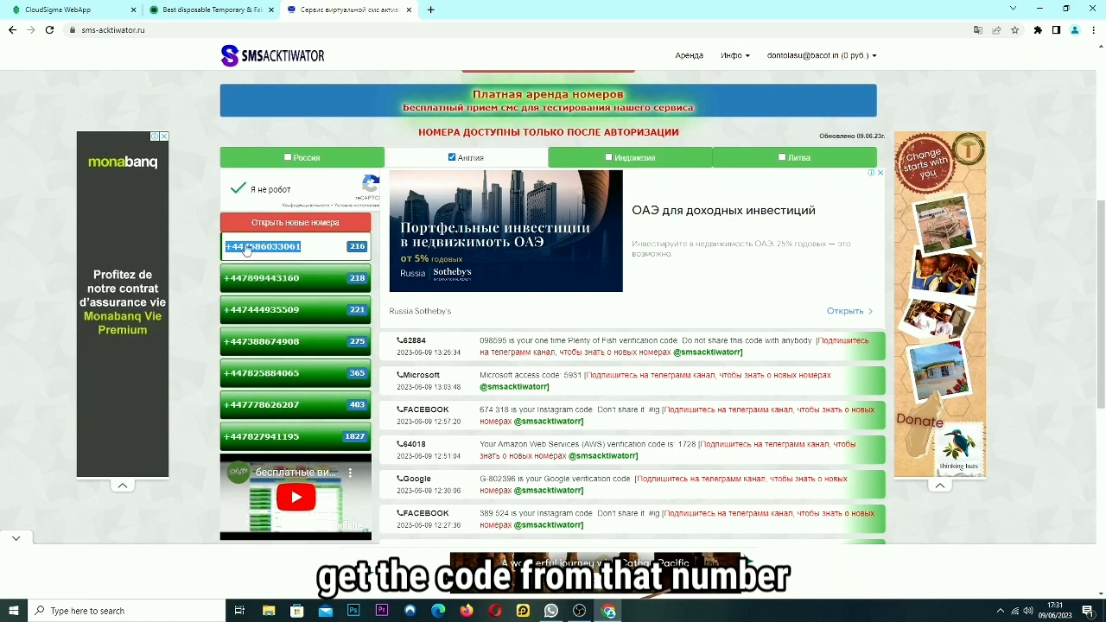
{"action": "left_click", "coordinate": [327, 252]}
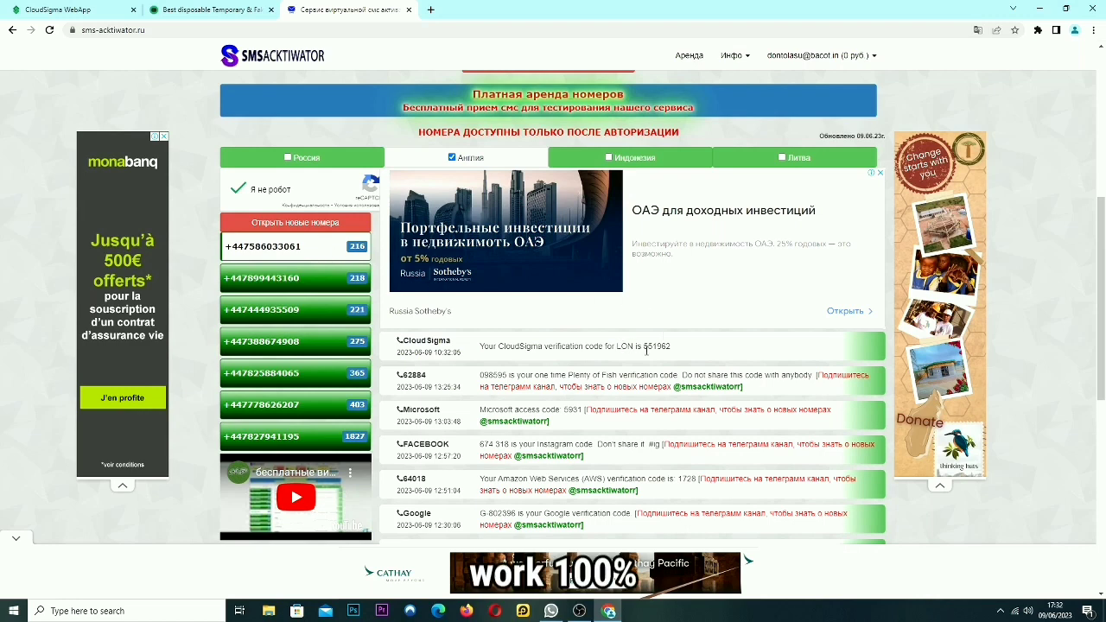
{"action": "left_click_drag", "start_coordinate": [671, 346], "coordinate": [651, 348]}
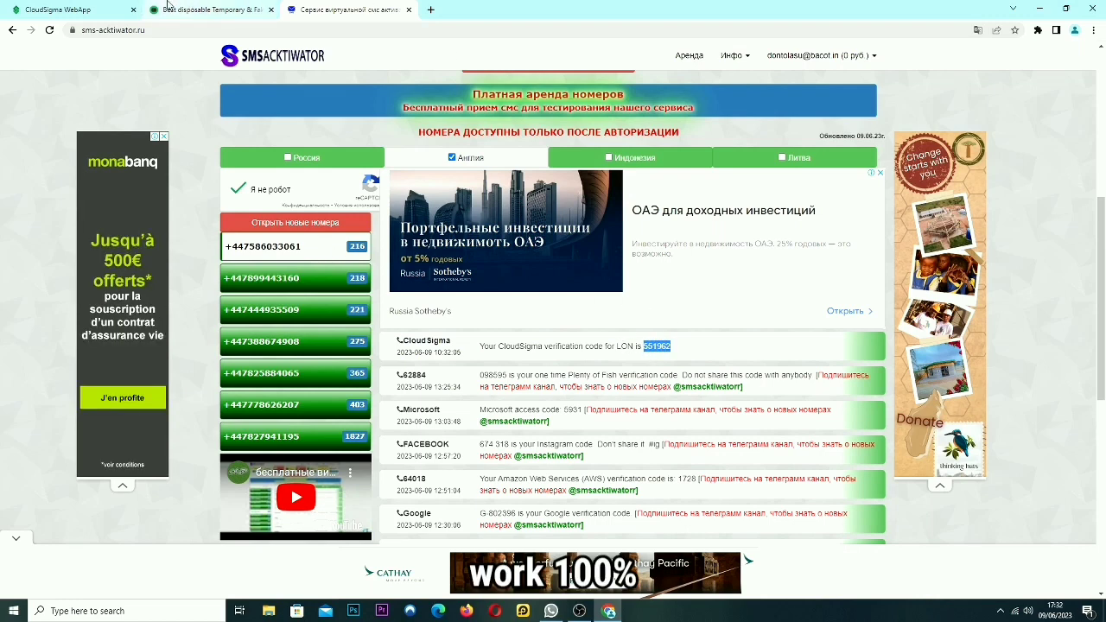
{"action": "left_click", "coordinate": [126, 11]}
{"action": "left_click", "coordinate": [806, 244]}
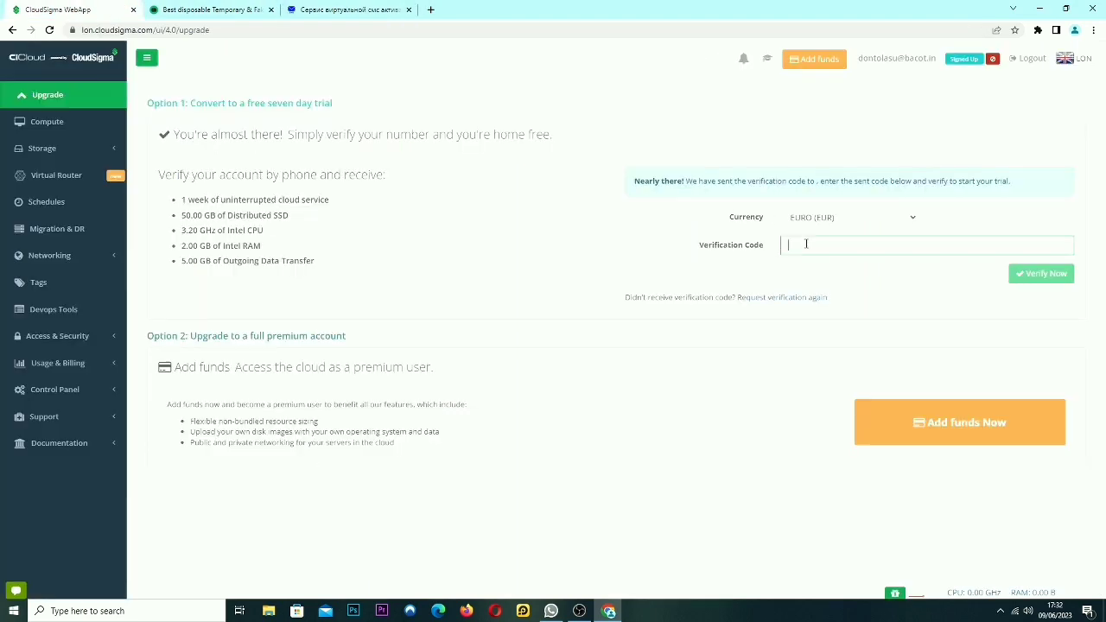
{"action": "key", "text": "ctrl+v"}
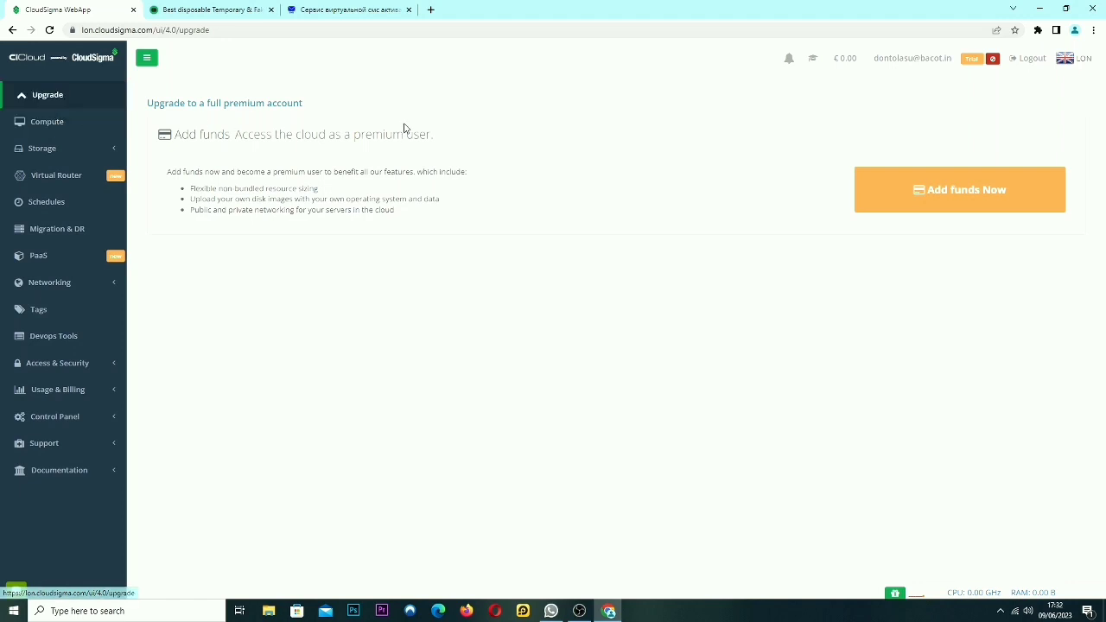
{"action": "left_click_drag", "start_coordinate": [403, 130], "coordinate": [180, 139]}
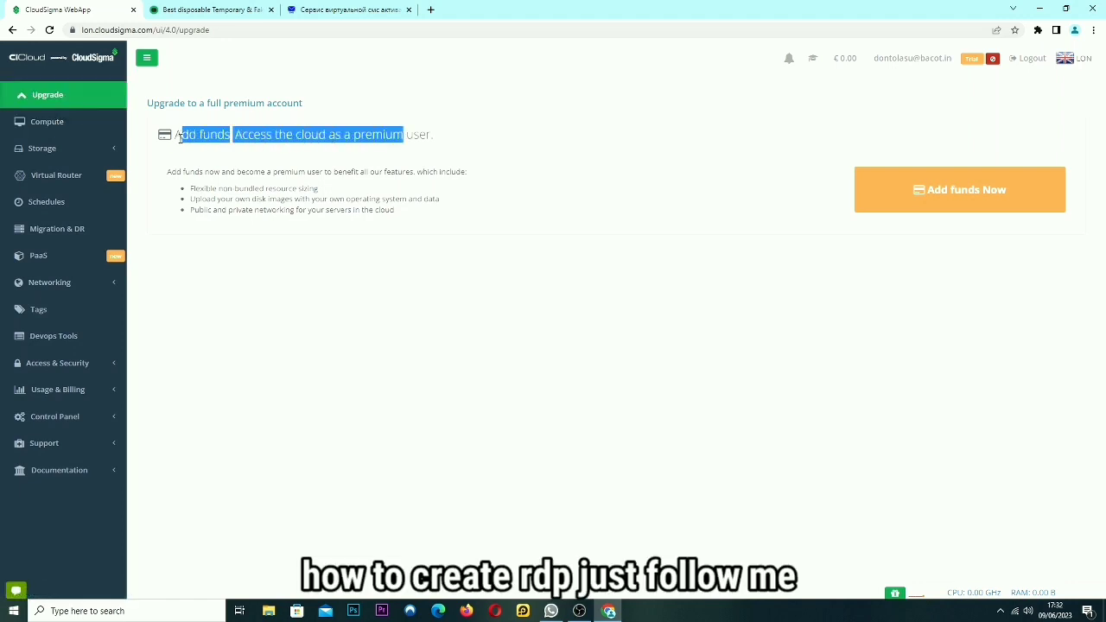
{"action": "left_click", "coordinate": [377, 136]}
{"action": "left_click_drag", "start_coordinate": [460, 143], "coordinate": [164, 138]}
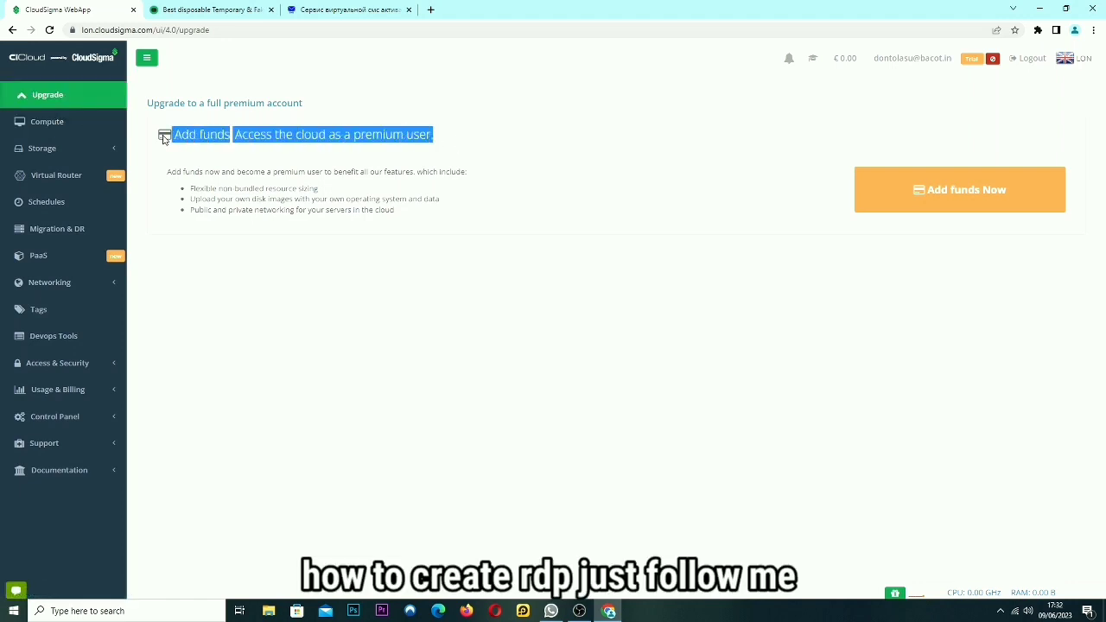
{"action": "left_click", "coordinate": [414, 138]}
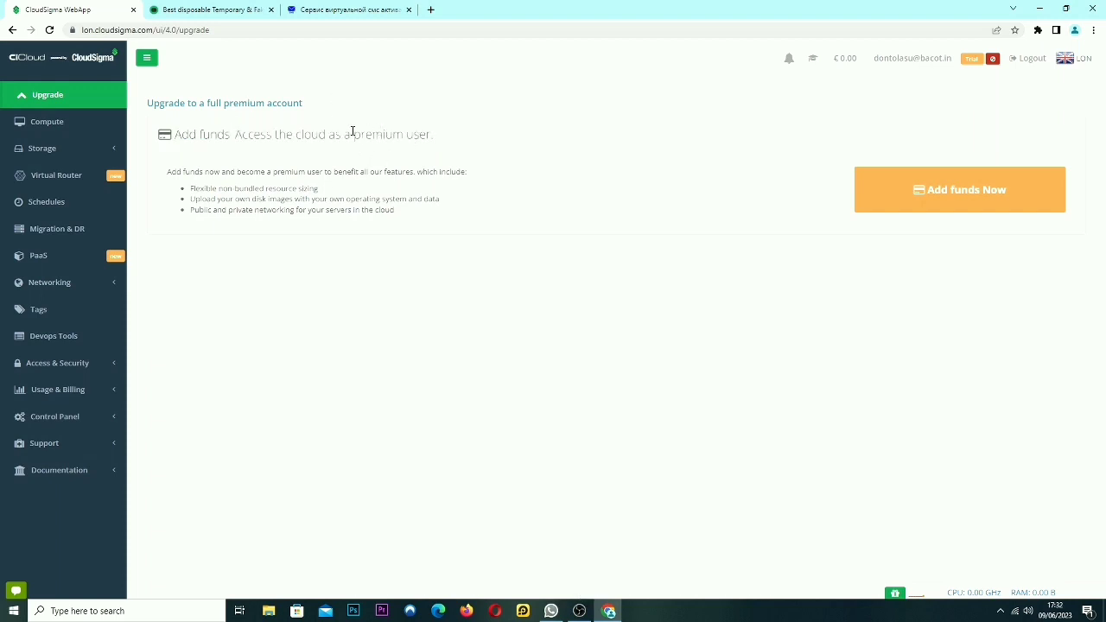
{"action": "left_click_drag", "start_coordinate": [235, 138], "coordinate": [456, 143]}
{"action": "left_click", "coordinate": [456, 144]}
Step: Create a compute server named donto with the CPU set to 3 GHz
{"action": "left_click", "coordinate": [43, 121]}
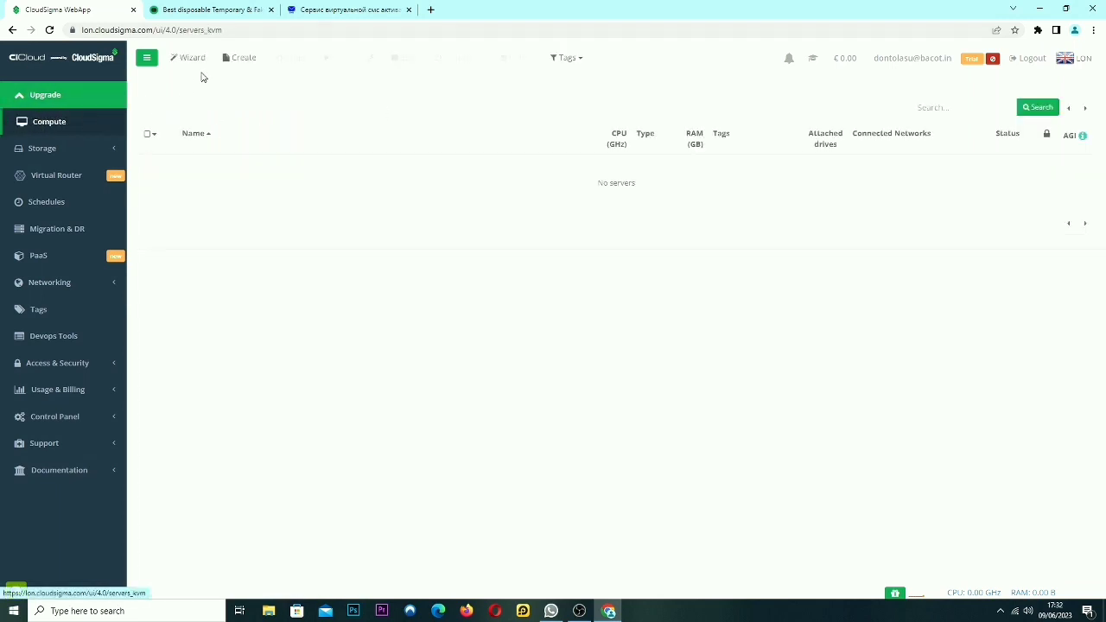
{"action": "left_click", "coordinate": [251, 58]}
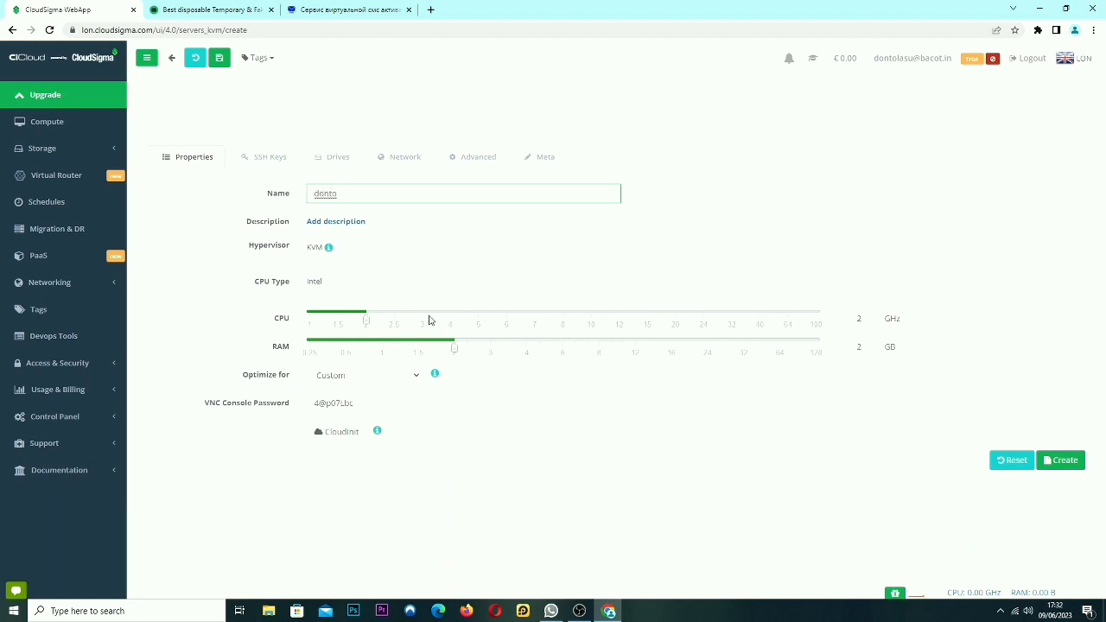
{"action": "left_click", "coordinate": [864, 323]}
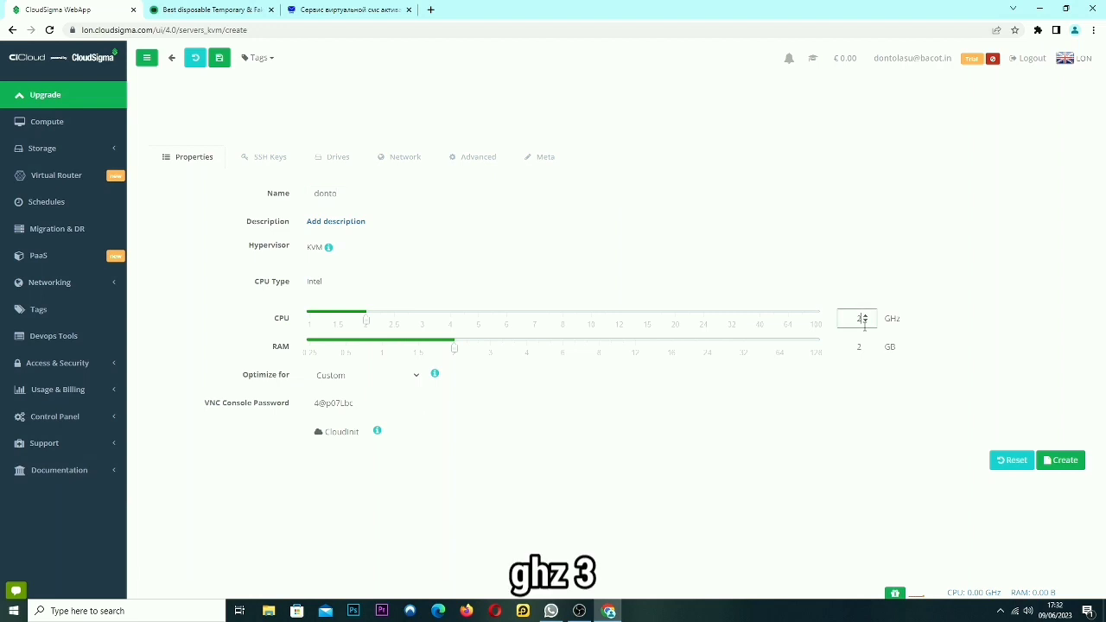
{"action": "key", "text": "BackSpace"}
{"action": "type", "text": "3"}
{"action": "left_click", "coordinate": [883, 320]}
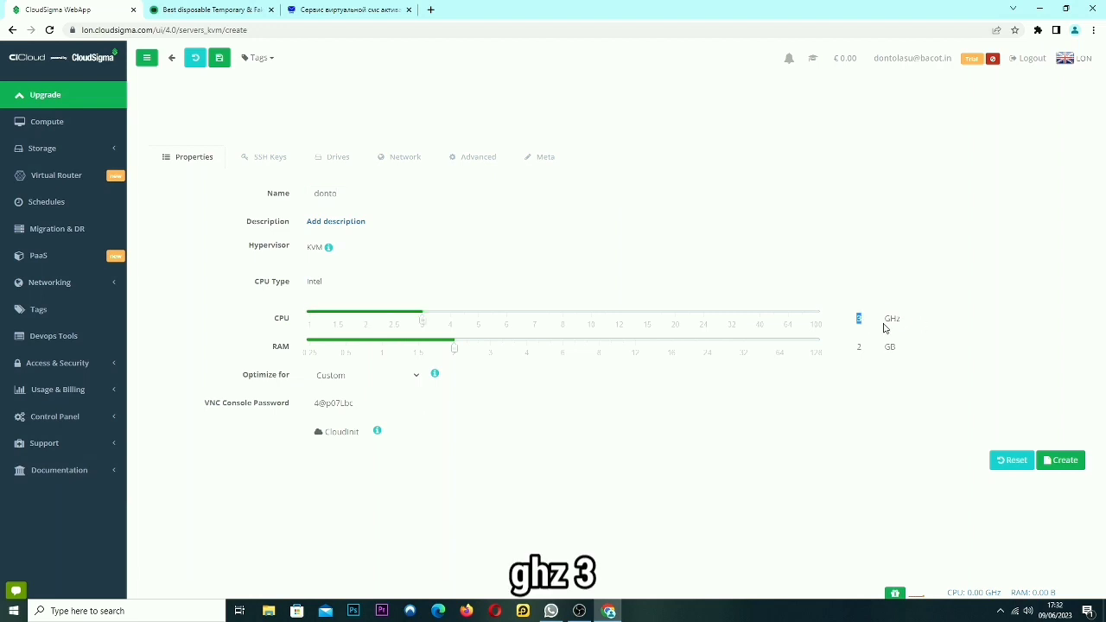
{"action": "double_click", "coordinate": [893, 325]}
{"action": "left_click_drag", "start_coordinate": [893, 327], "coordinate": [883, 329]}
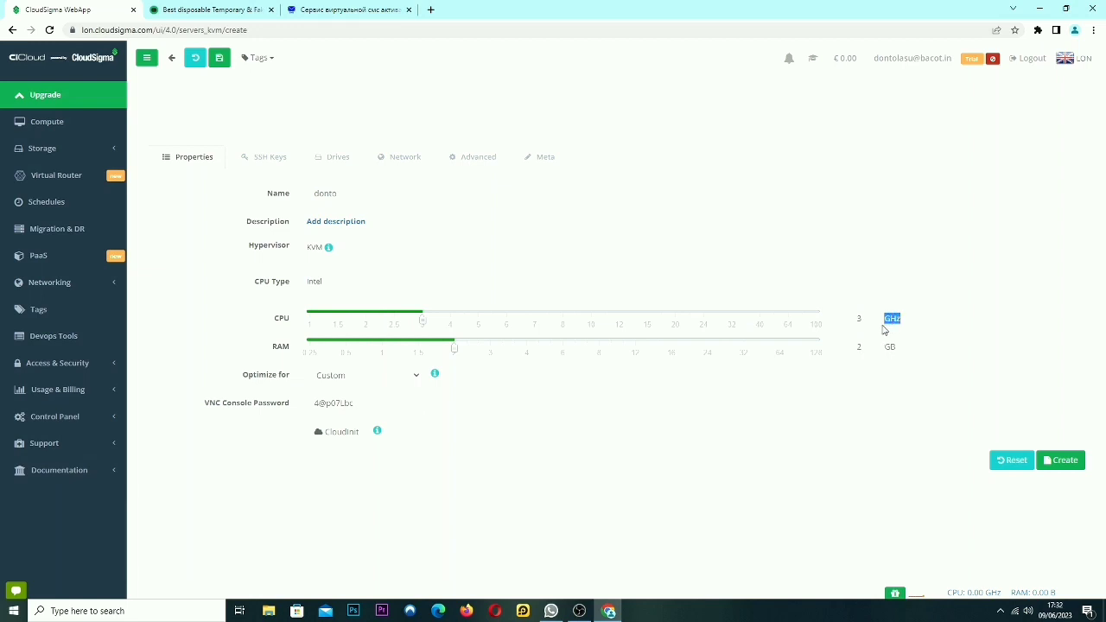
{"action": "left_click", "coordinate": [1074, 459]}
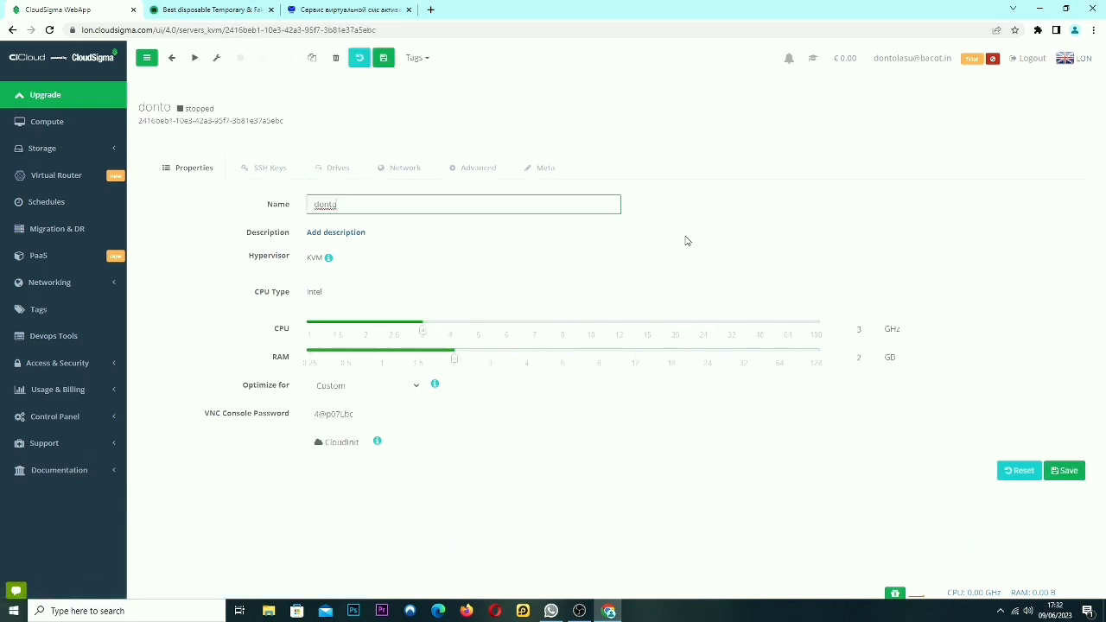
Step: Create a new 50 GB hard drive named donto and attach it to the server
{"action": "left_click", "coordinate": [337, 169]}
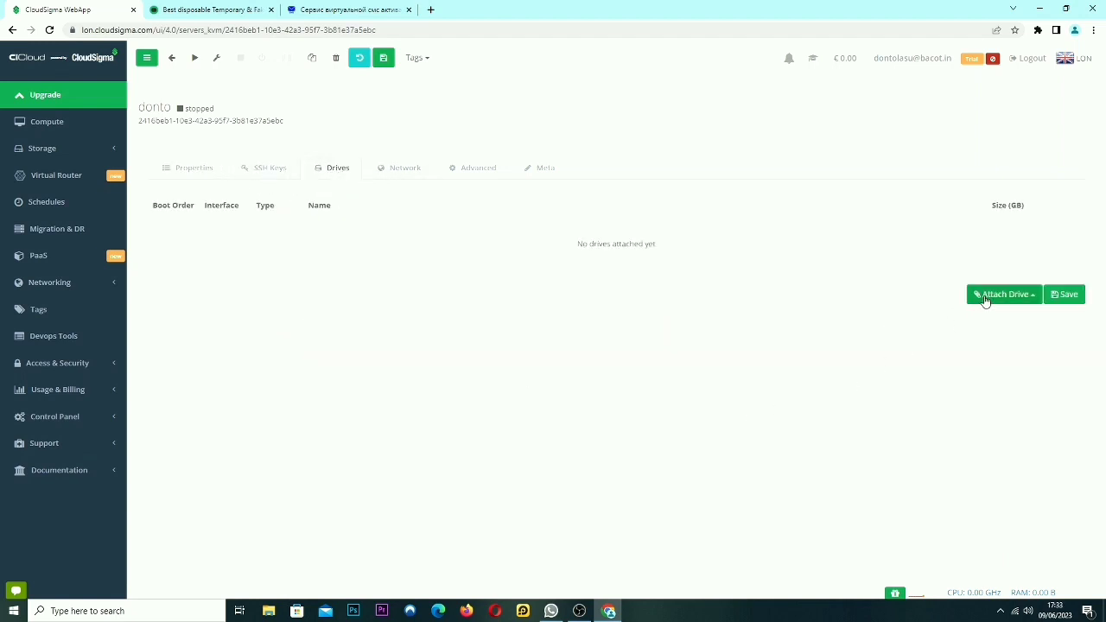
{"action": "left_click", "coordinate": [987, 298]}
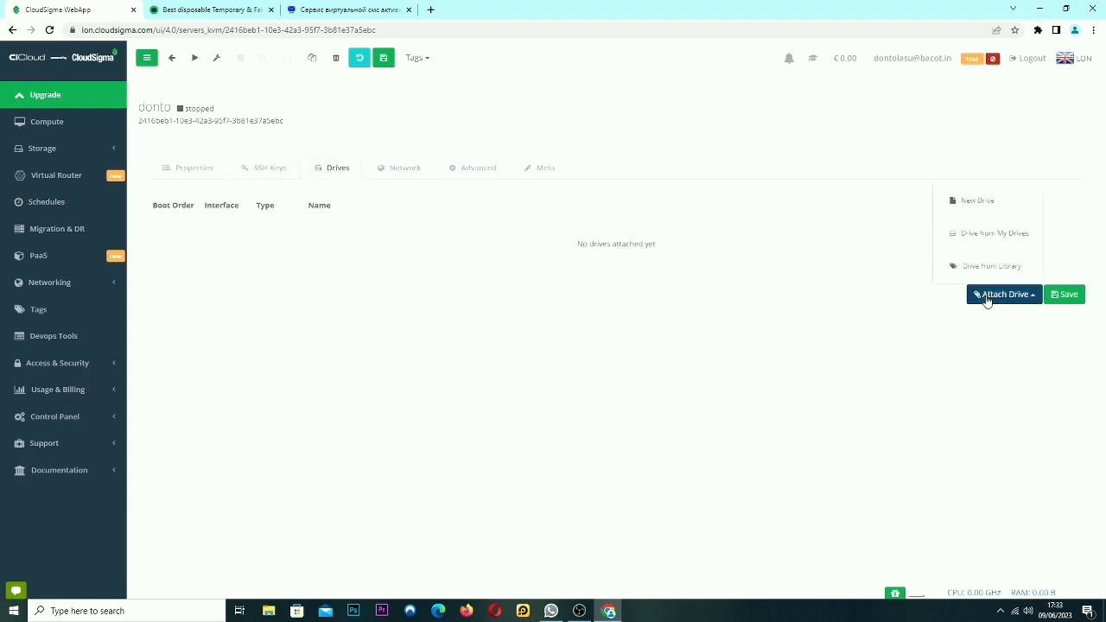
{"action": "left_click", "coordinate": [1002, 205]}
{"action": "left_click", "coordinate": [339, 258]}
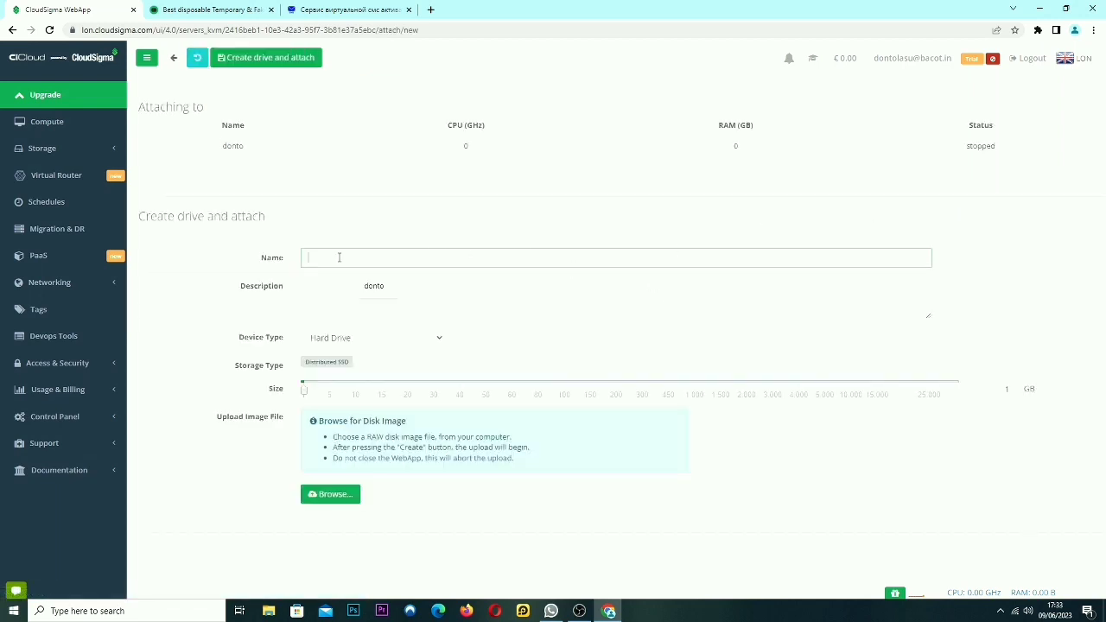
{"action": "left_click", "coordinate": [380, 287]}
{"action": "key", "text": "ctrl+a"}
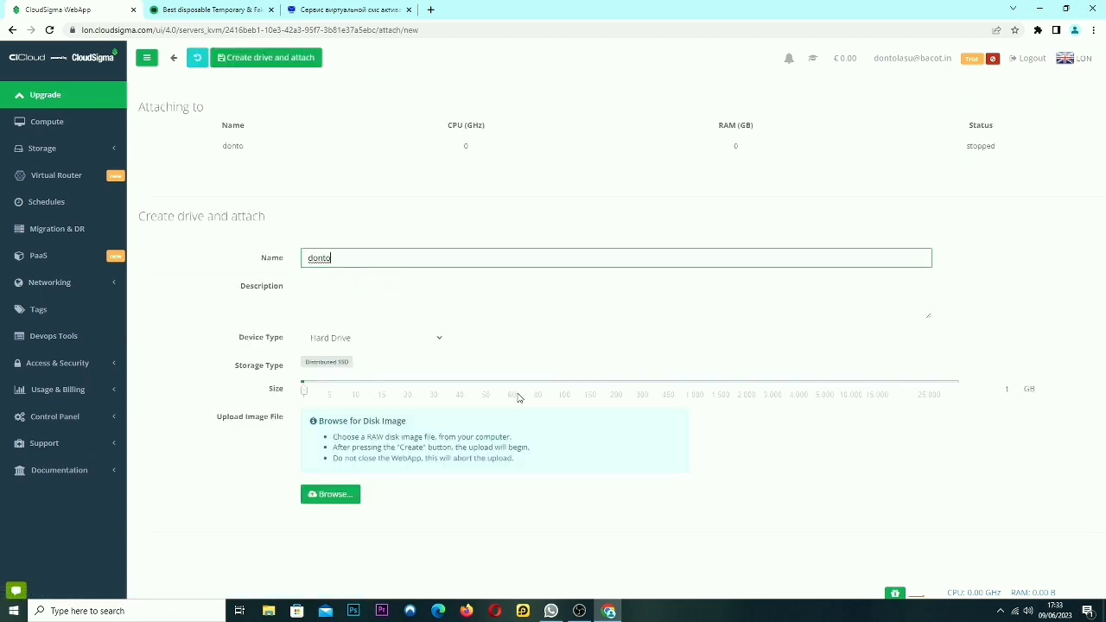
{"action": "left_click", "coordinate": [487, 389]}
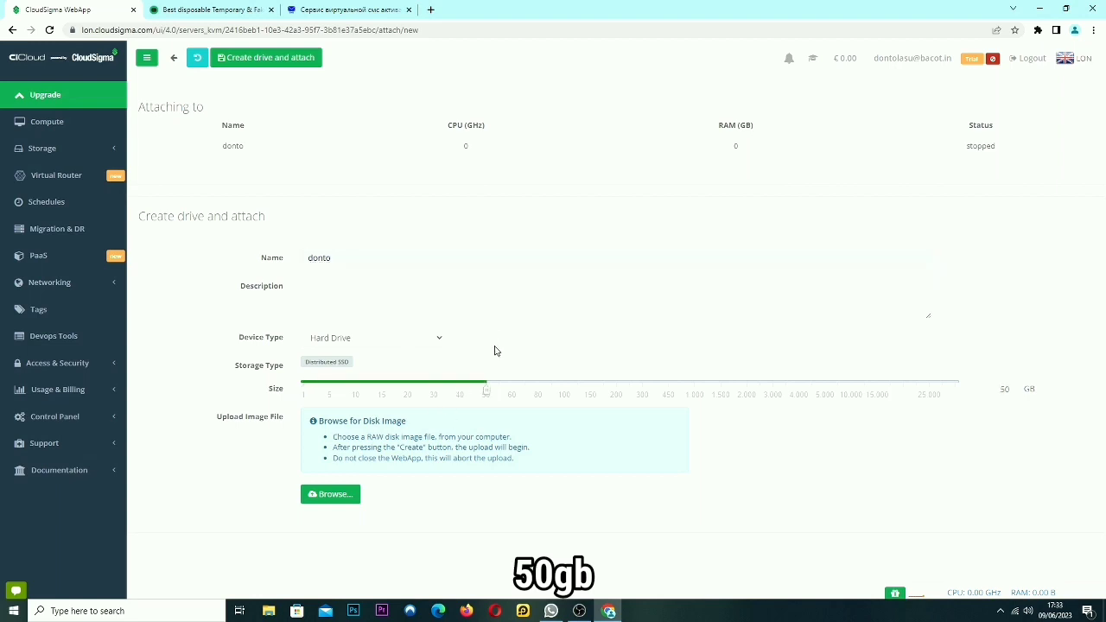
{"action": "left_click", "coordinate": [285, 59]}
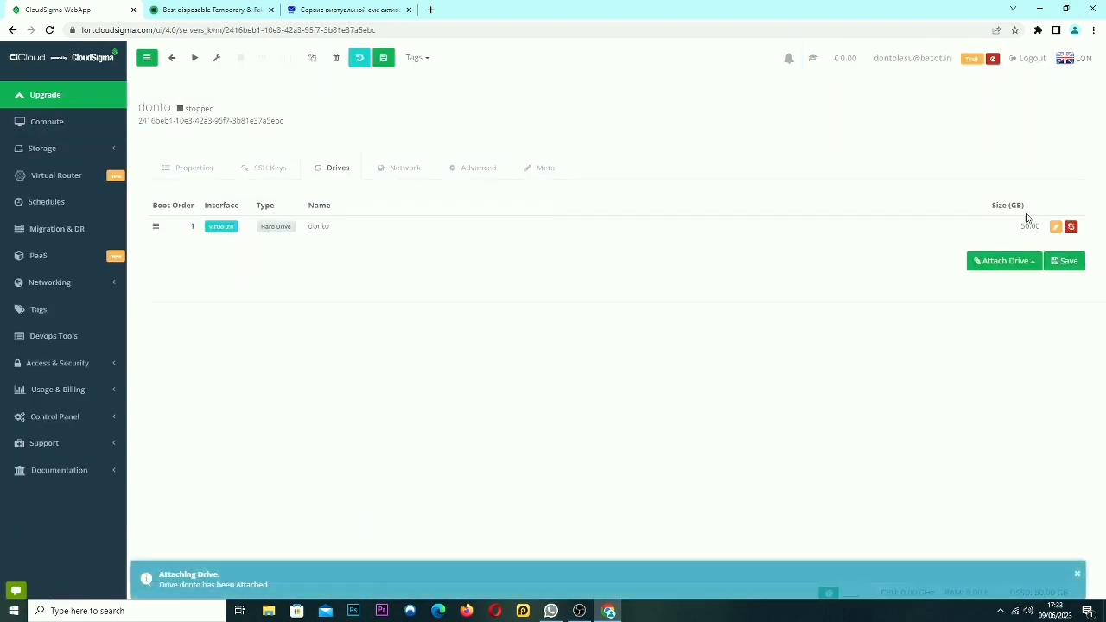
Step: Search the drive library for "windows server 2012" and attach the Windows Server 2012 Standard/Datacenter R2 Install CD to the server
{"action": "left_click", "coordinate": [995, 263]}
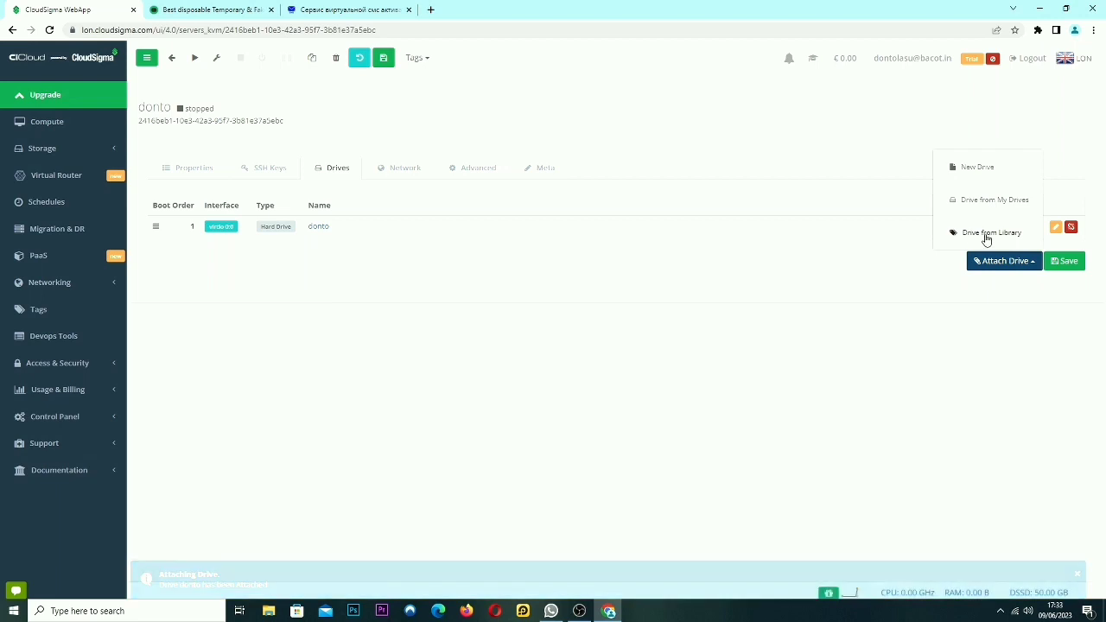
{"action": "left_click", "coordinate": [971, 235]}
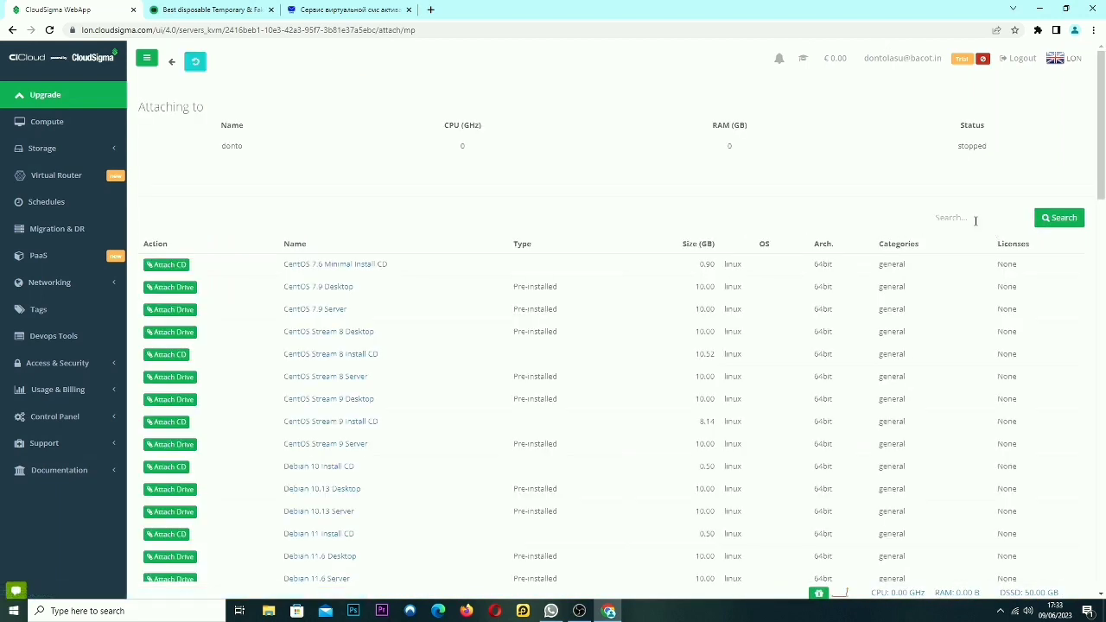
{"action": "left_click", "coordinate": [969, 218]}
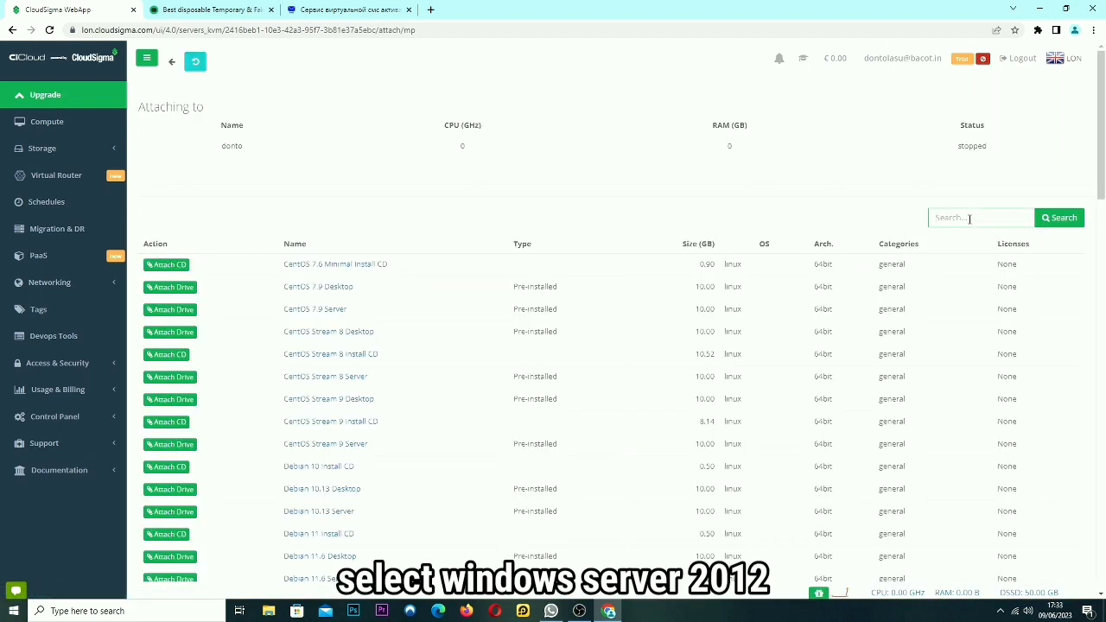
{"action": "type", "text": "window"}
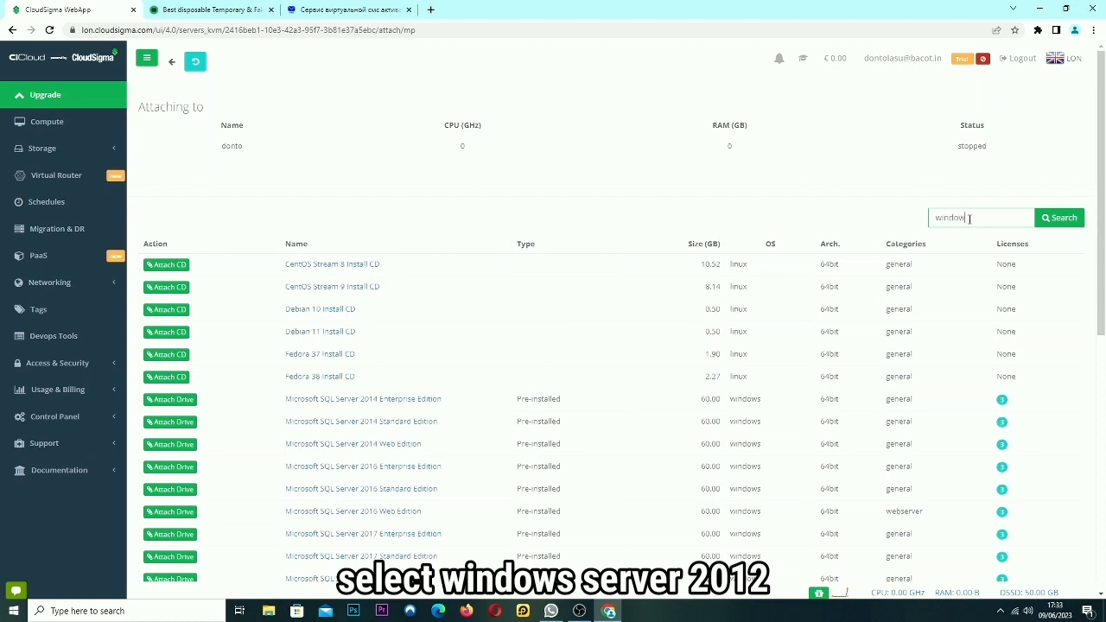
{"action": "type", "text": "s "}
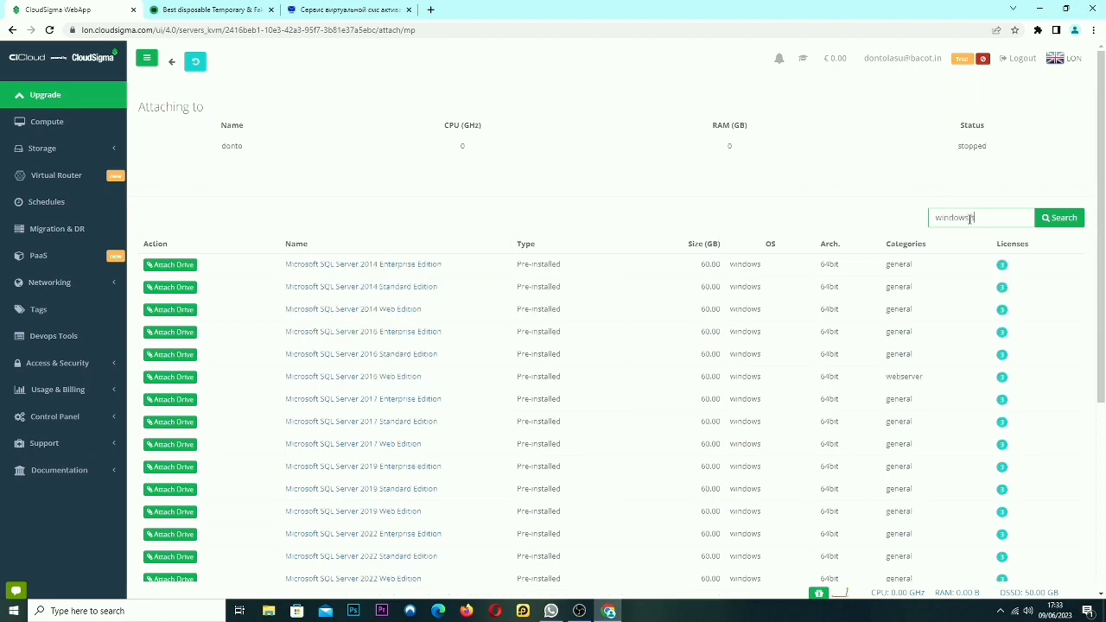
{"action": "type", "text": "server 2012"}
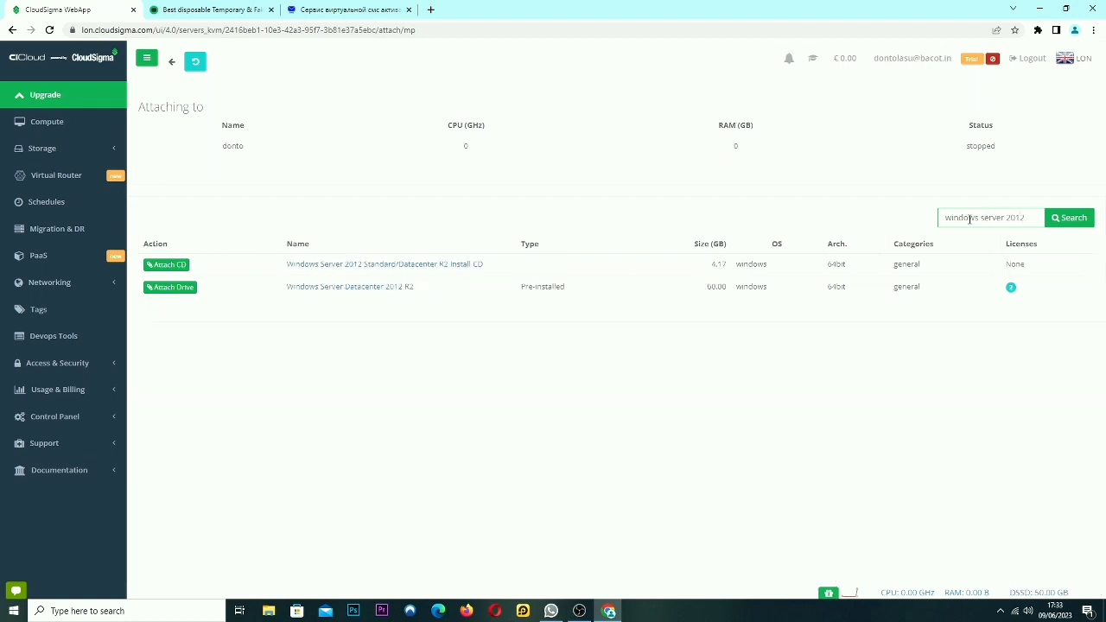
{"action": "left_click", "coordinate": [160, 263]}
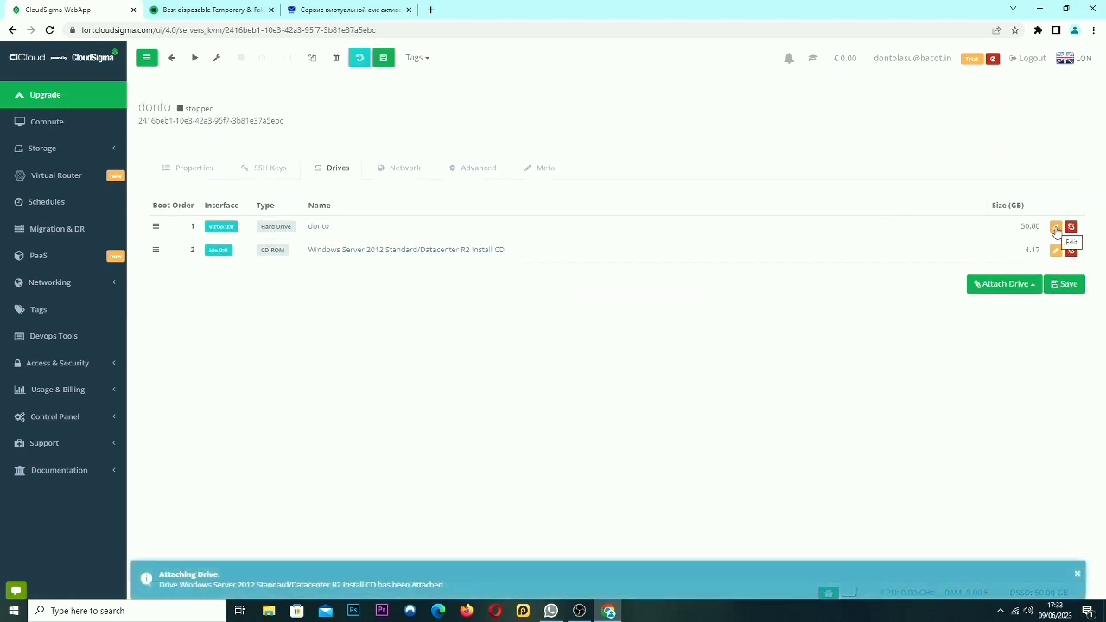
Step: Set the donto hard drive's device type to IDE and its minor device channel to 1, and save the drive settings
{"action": "left_click", "coordinate": [1054, 226]}
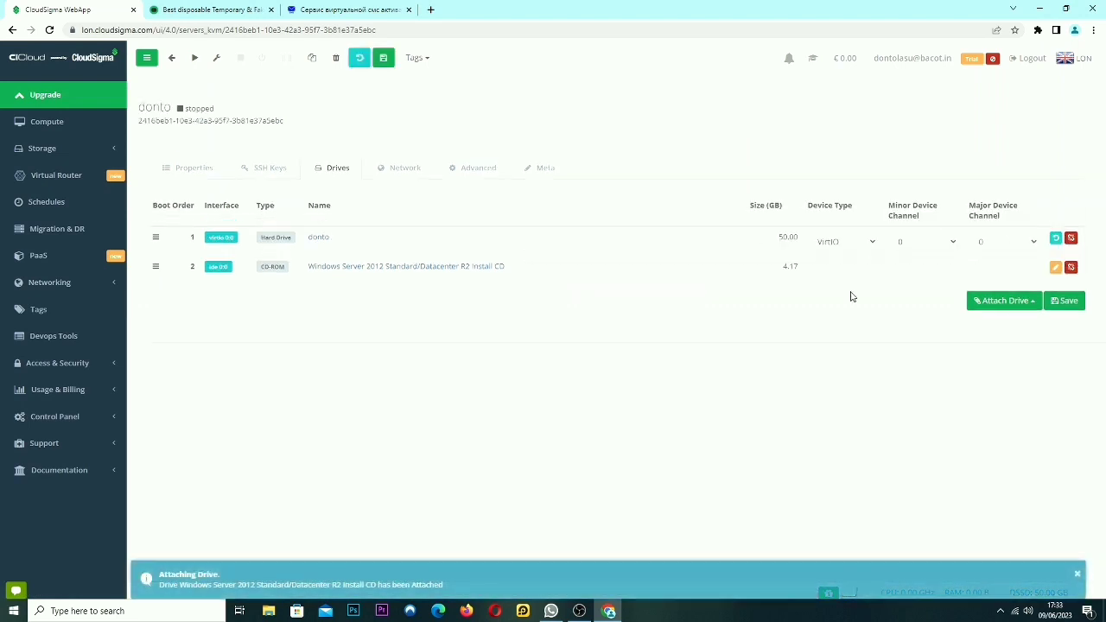
{"action": "left_click", "coordinate": [847, 242]}
{"action": "left_click", "coordinate": [825, 259]}
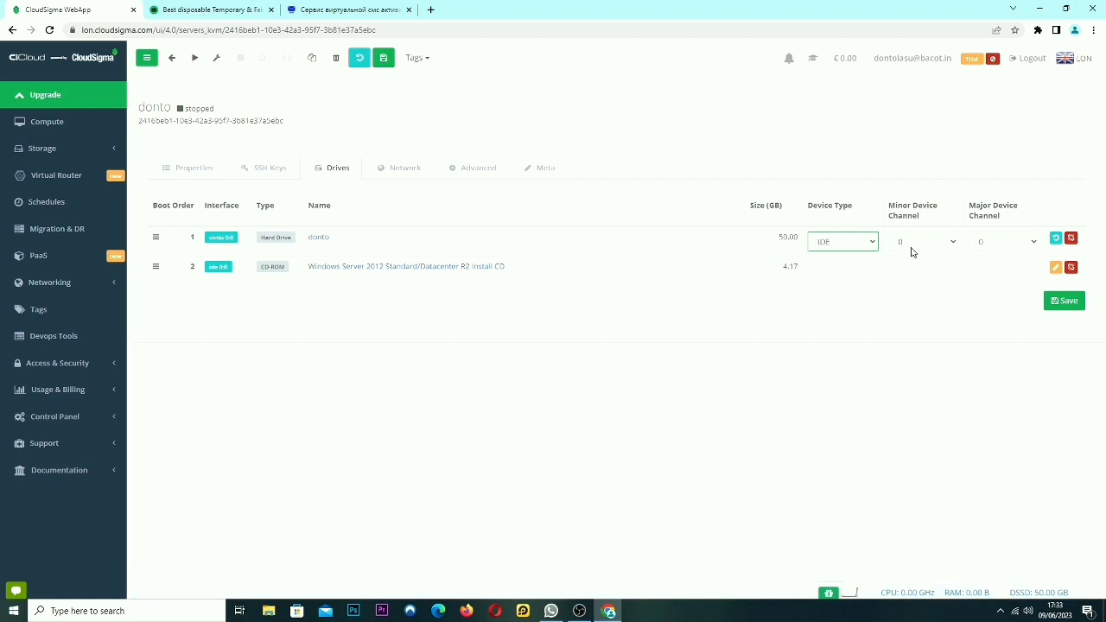
{"action": "left_click", "coordinate": [914, 249]}
{"action": "left_click", "coordinate": [912, 269]}
{"action": "left_click", "coordinate": [1049, 300]}
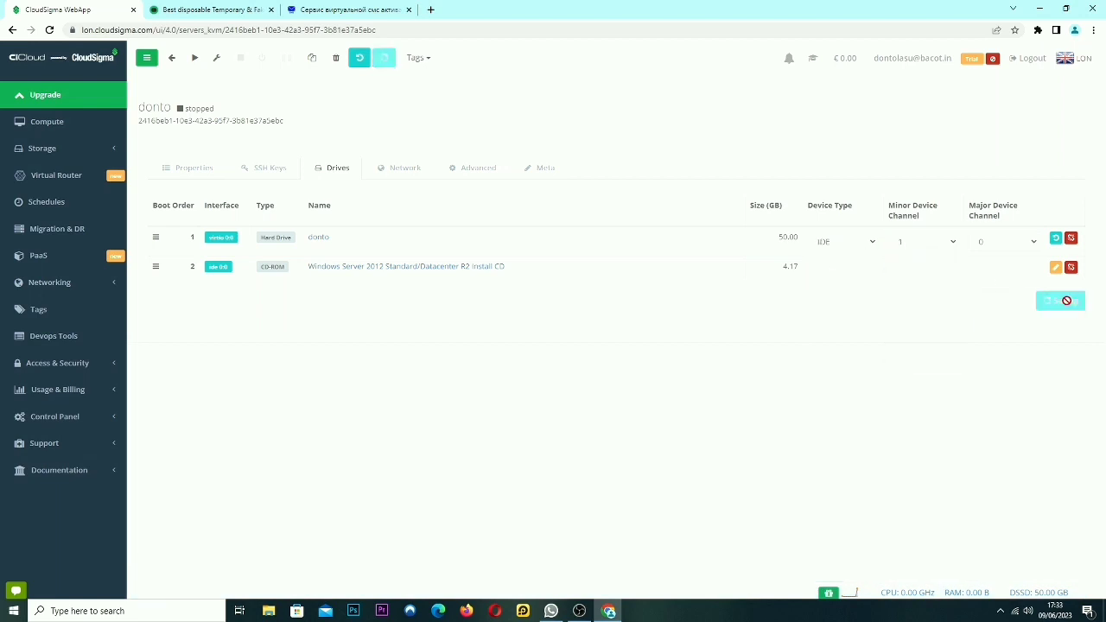
Step: Set the NIC model of the donto server's public network card to Intel PRO/1000 (Intel 82540EM chipset) and save it
{"action": "left_click", "coordinate": [389, 167]}
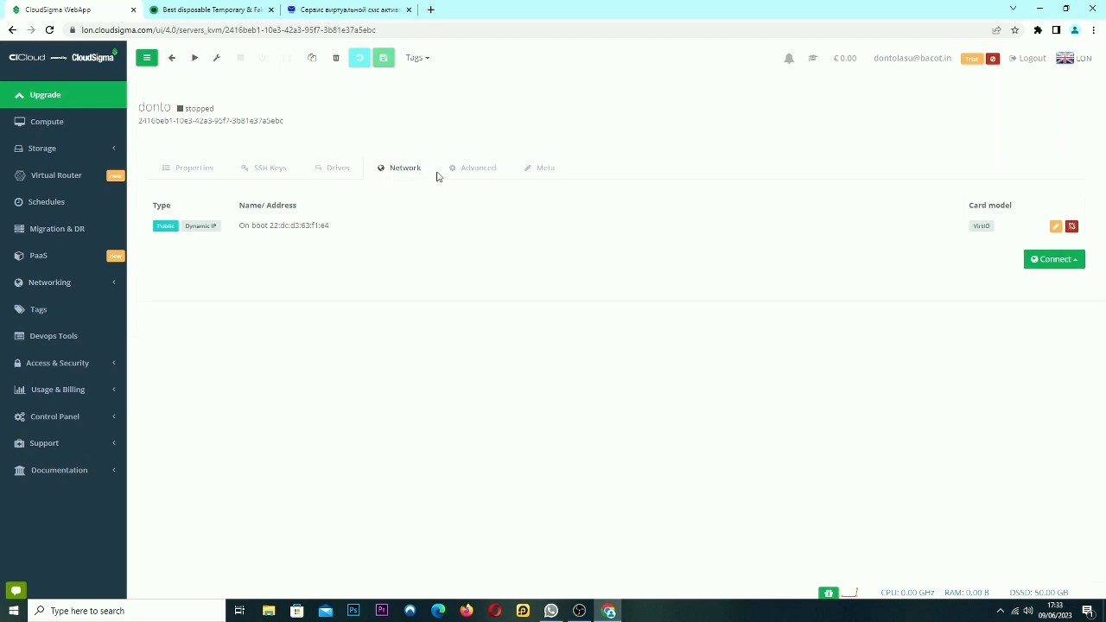
{"action": "left_click", "coordinate": [1056, 226]}
{"action": "left_click", "coordinate": [553, 252]}
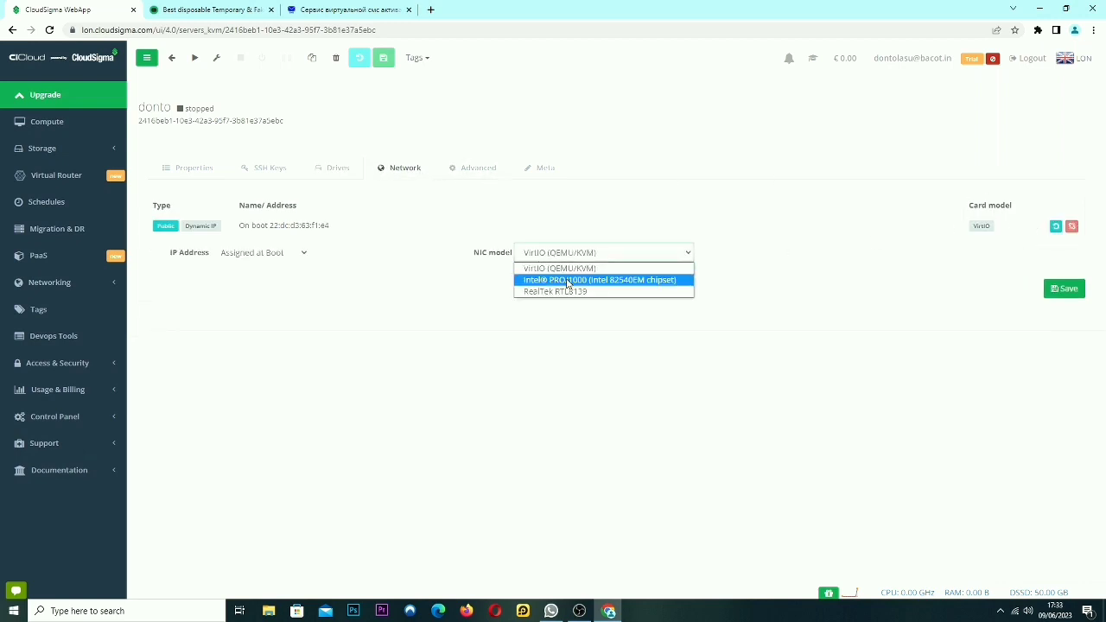
{"action": "left_click", "coordinate": [548, 285]}
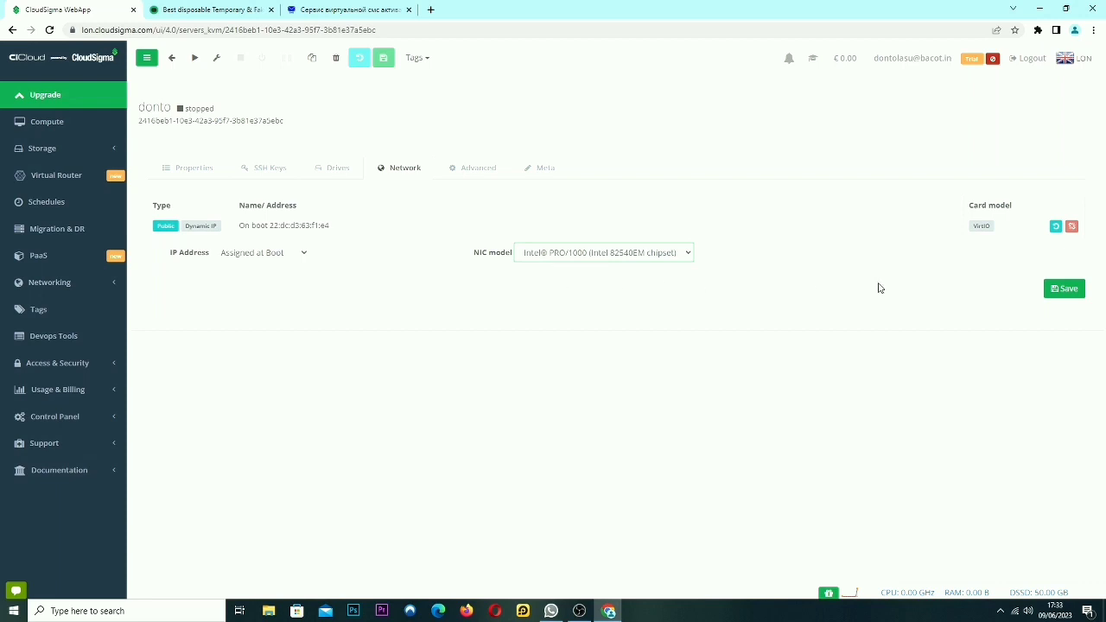
{"action": "left_click", "coordinate": [1057, 290]}
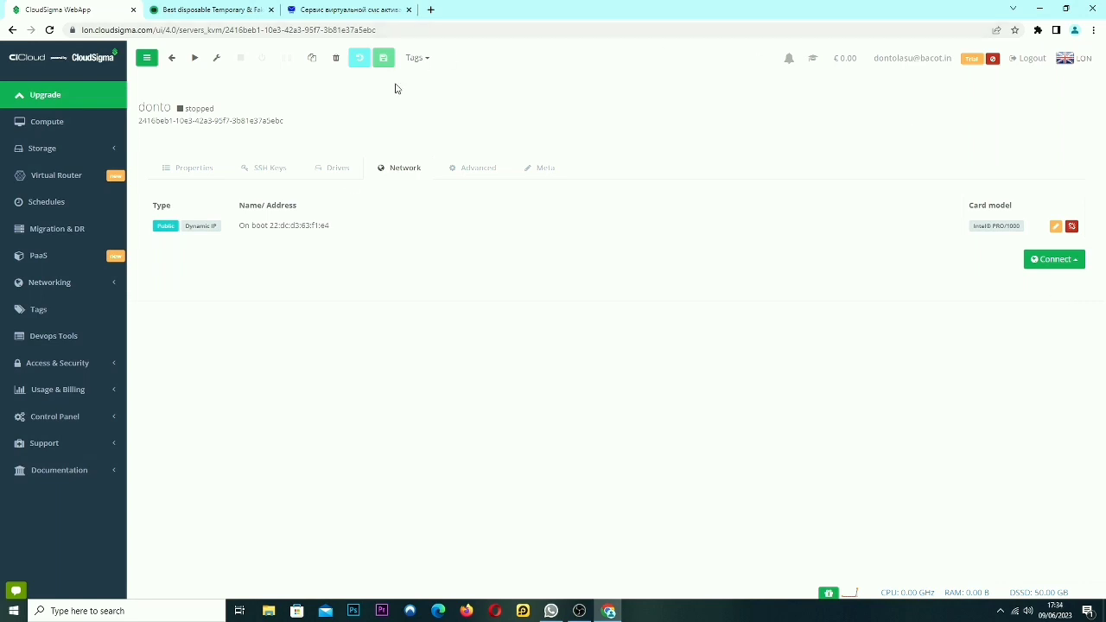
Step: Set the server's processing units to be simulated to 3 cores and save the advanced settings
{"action": "left_click", "coordinate": [461, 169]}
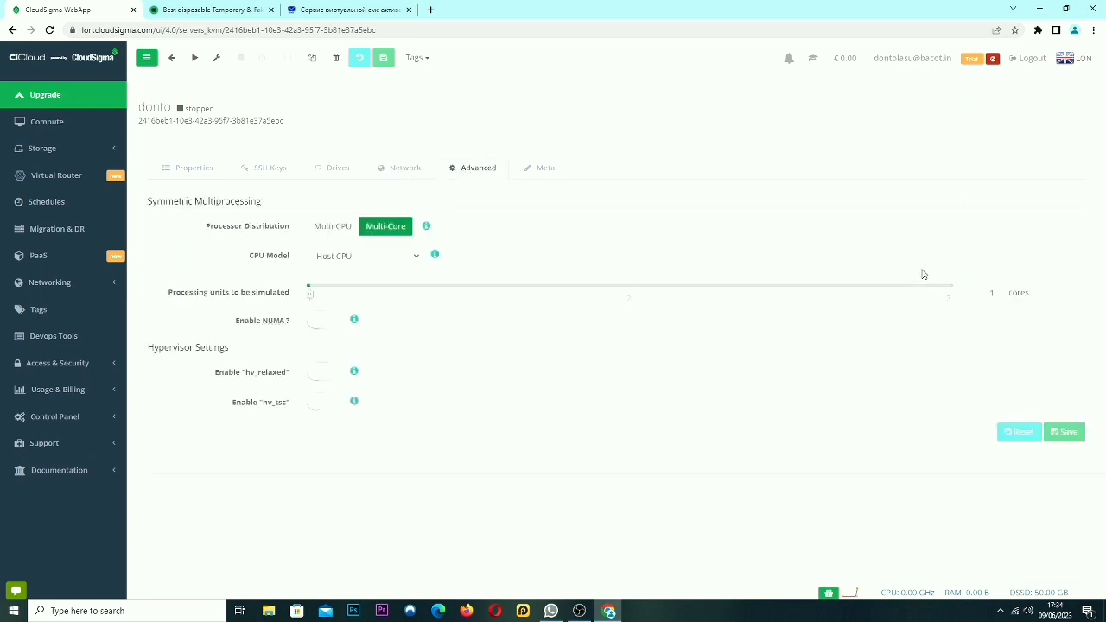
{"action": "double_click", "coordinate": [985, 300]}
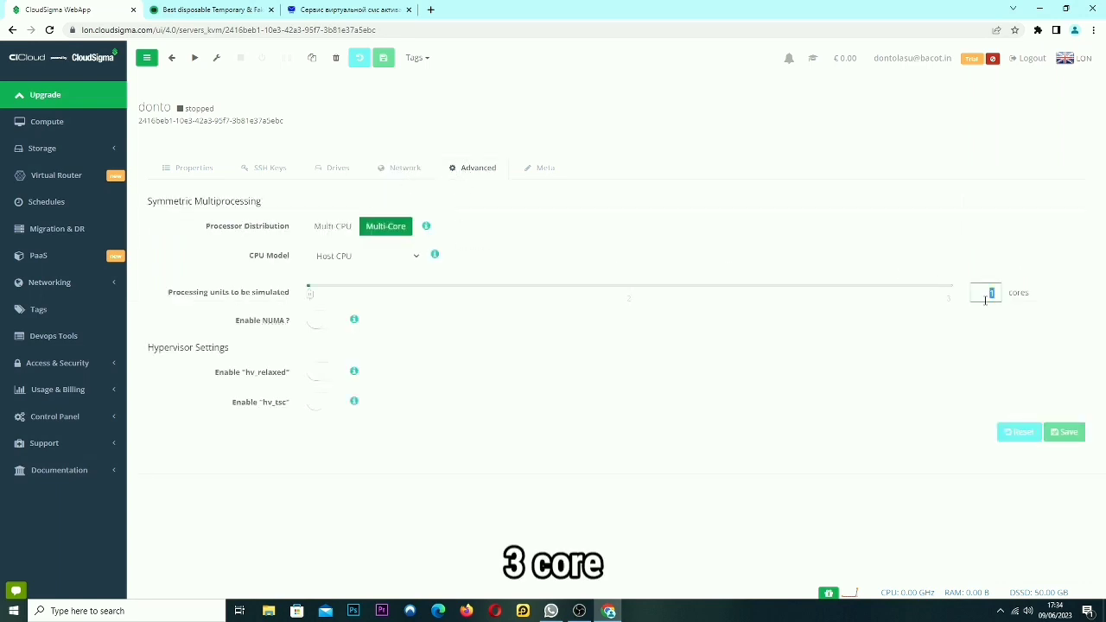
{"action": "type", "text": "3"}
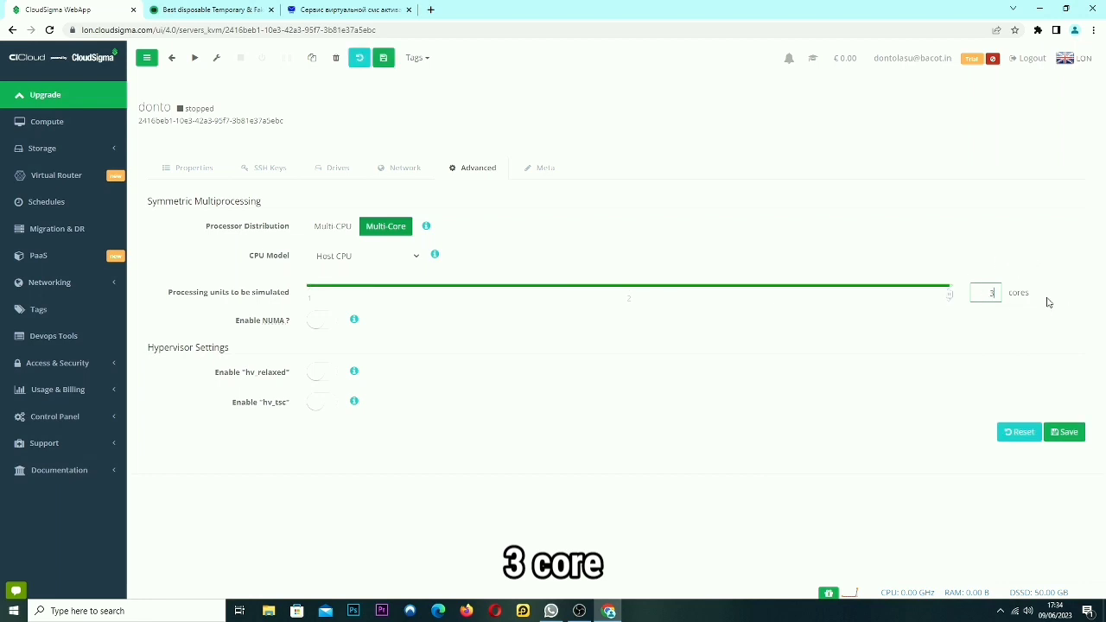
{"action": "left_click", "coordinate": [1067, 432]}
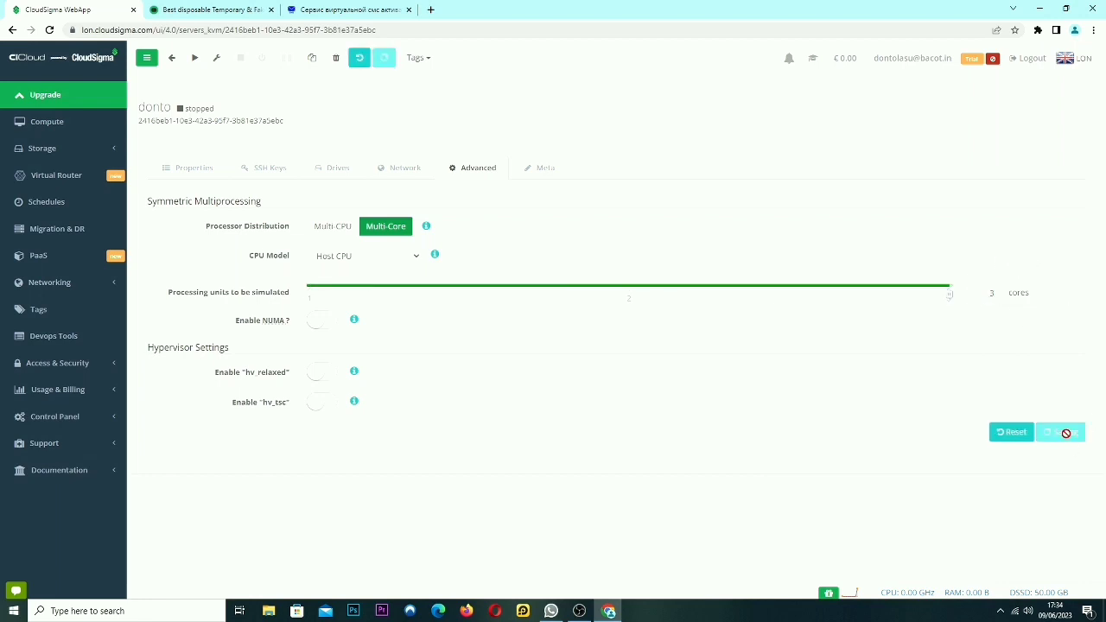
Step: Start the donto server and turn on its VNC tunnel
{"action": "left_click", "coordinate": [190, 168]}
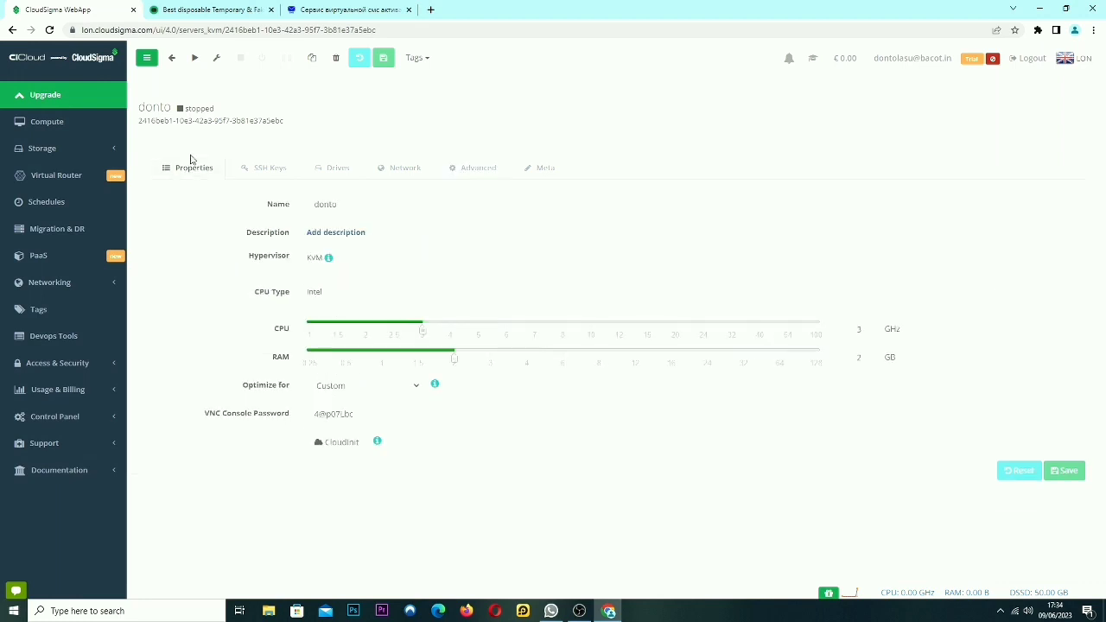
{"action": "left_click", "coordinate": [196, 59]}
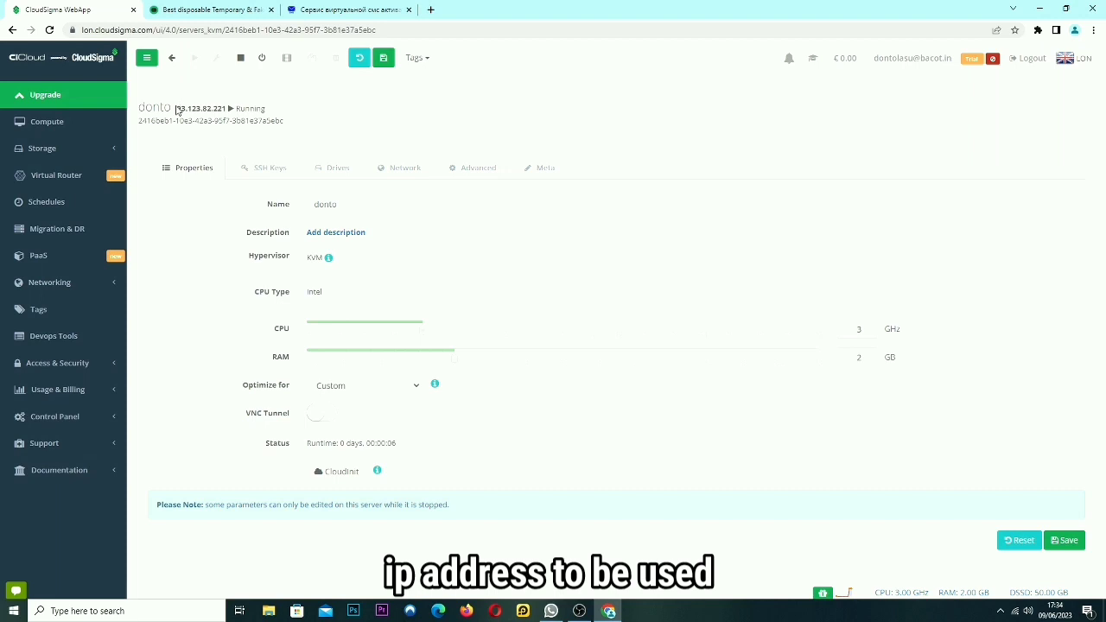
{"action": "left_click_drag", "start_coordinate": [177, 110], "coordinate": [231, 115]}
{"action": "left_click", "coordinate": [280, 114]}
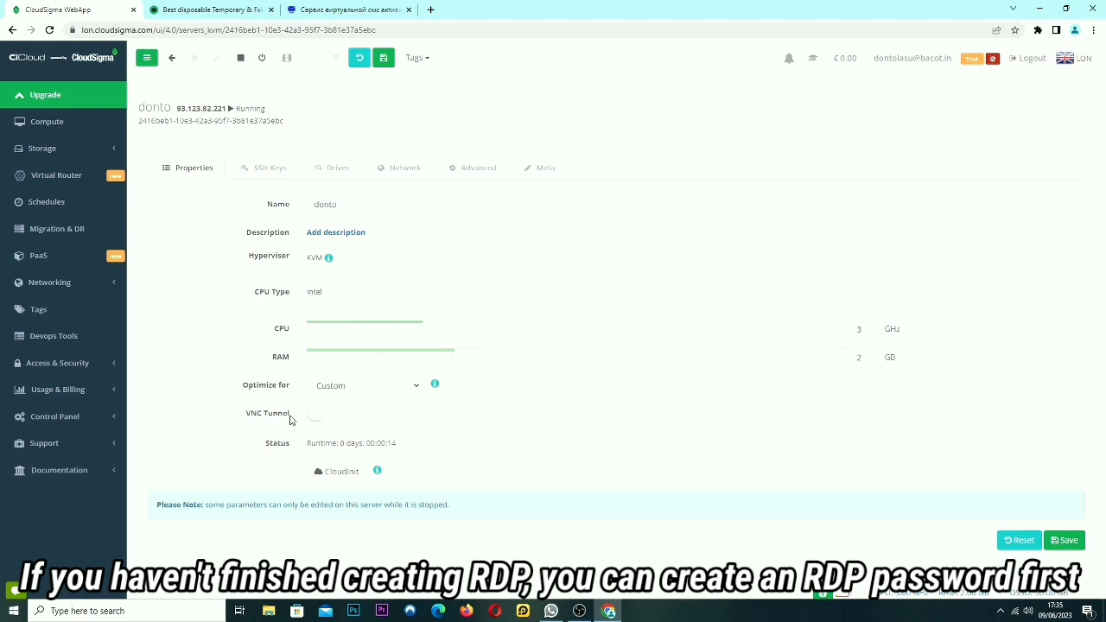
{"action": "left_click_drag", "start_coordinate": [244, 414], "coordinate": [314, 409]}
{"action": "left_click", "coordinate": [325, 415]}
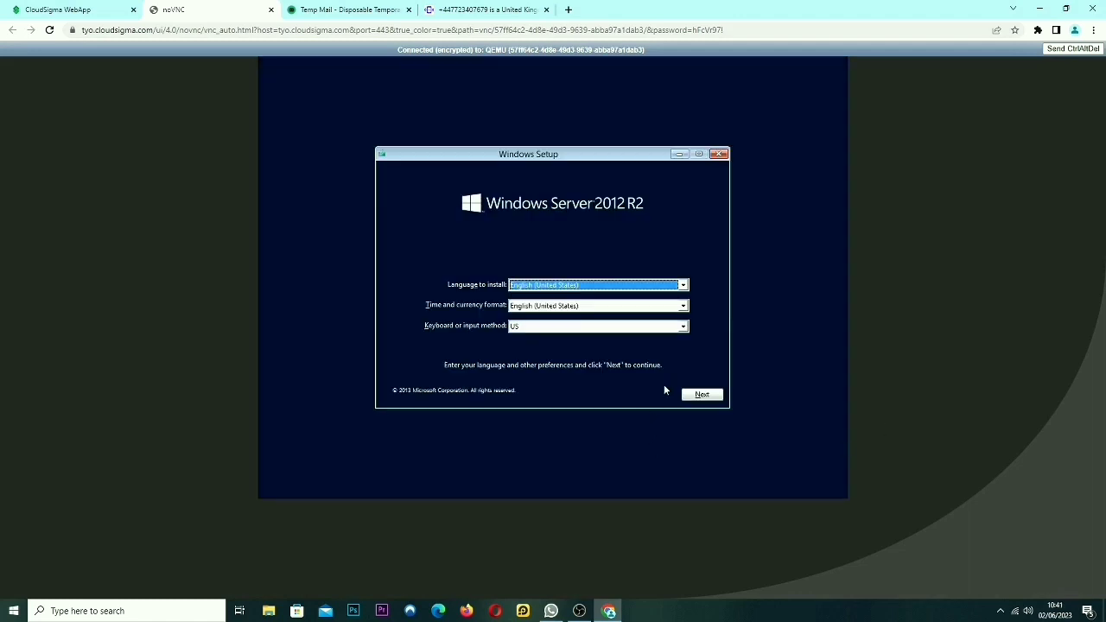
Step: Begin the Windows installation with the default language settings and choose Windows Server 2012 R2 Datacenter (Server with a GUI)
{"action": "left_click", "coordinate": [700, 395]}
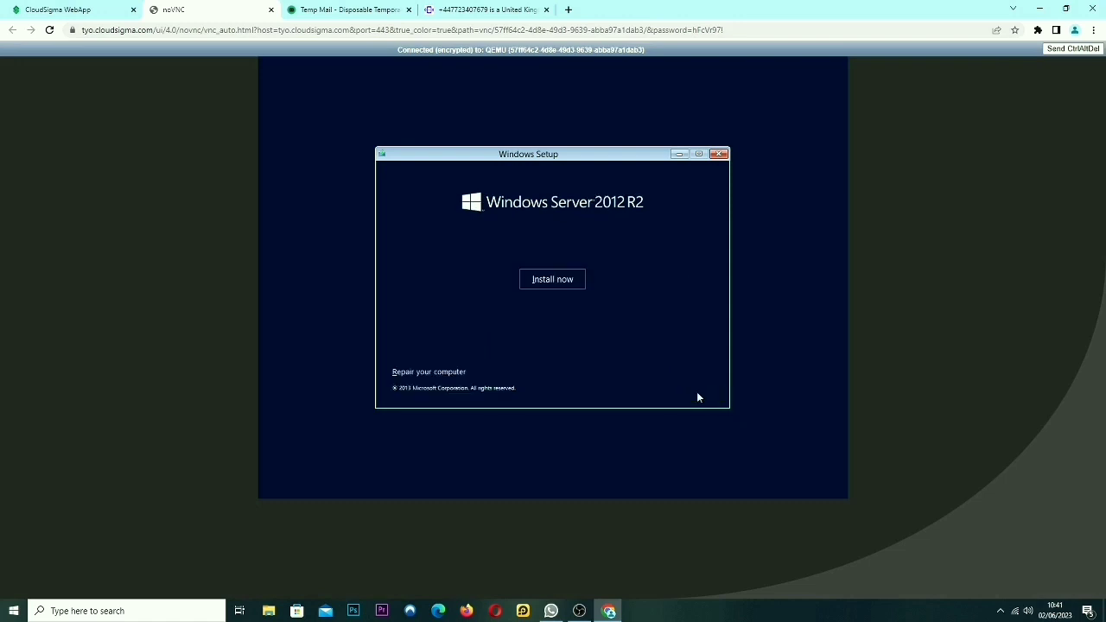
{"action": "left_click", "coordinate": [550, 279]}
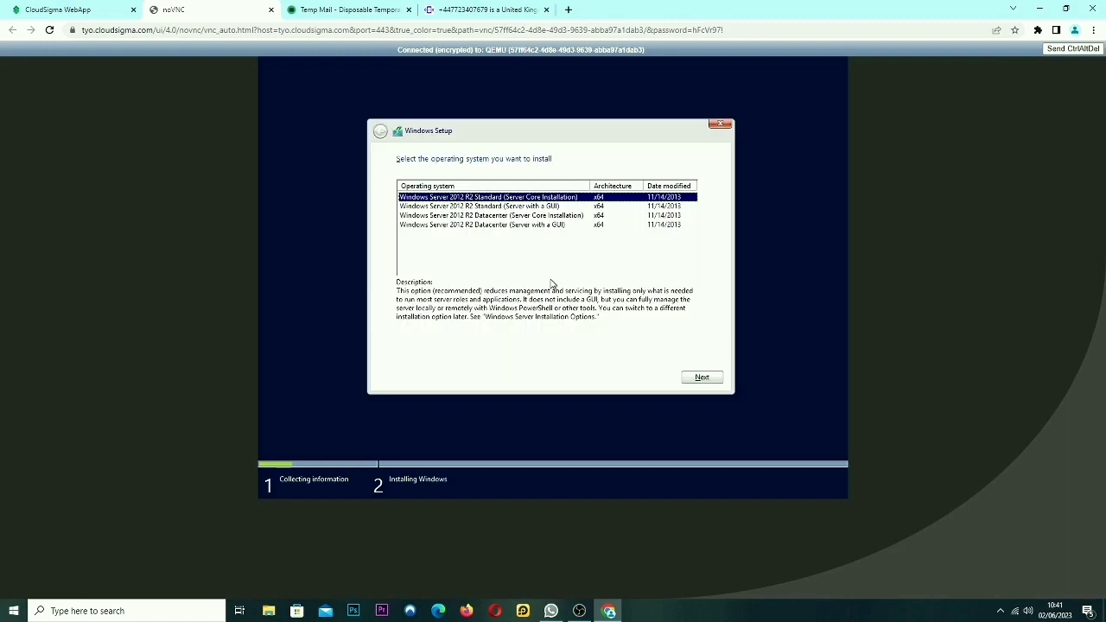
{"action": "left_click", "coordinate": [469, 226]}
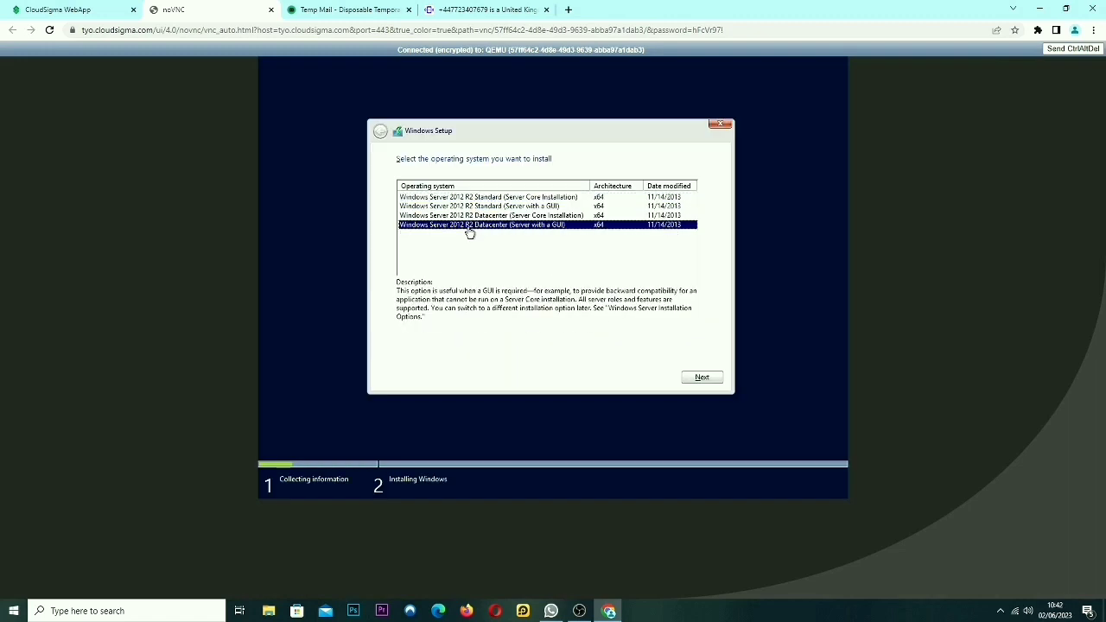
{"action": "left_click", "coordinate": [704, 378]}
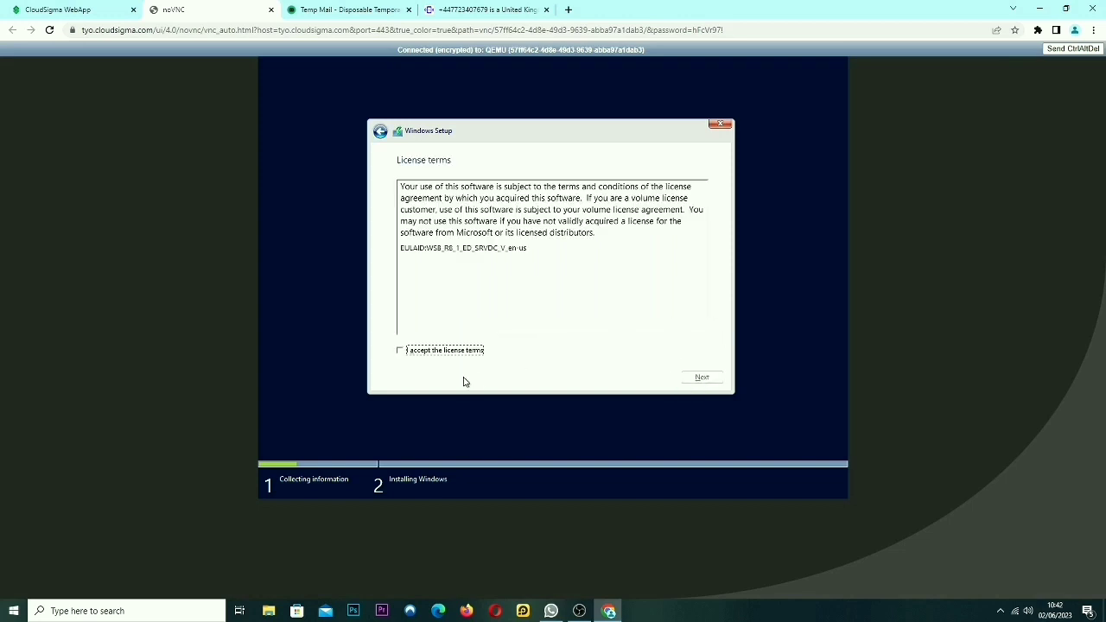
Step: Accept the license terms and start a custom Windows-only installation on Drive 0 Unallocated Space
{"action": "left_click", "coordinate": [422, 354]}
{"action": "left_click", "coordinate": [700, 381]}
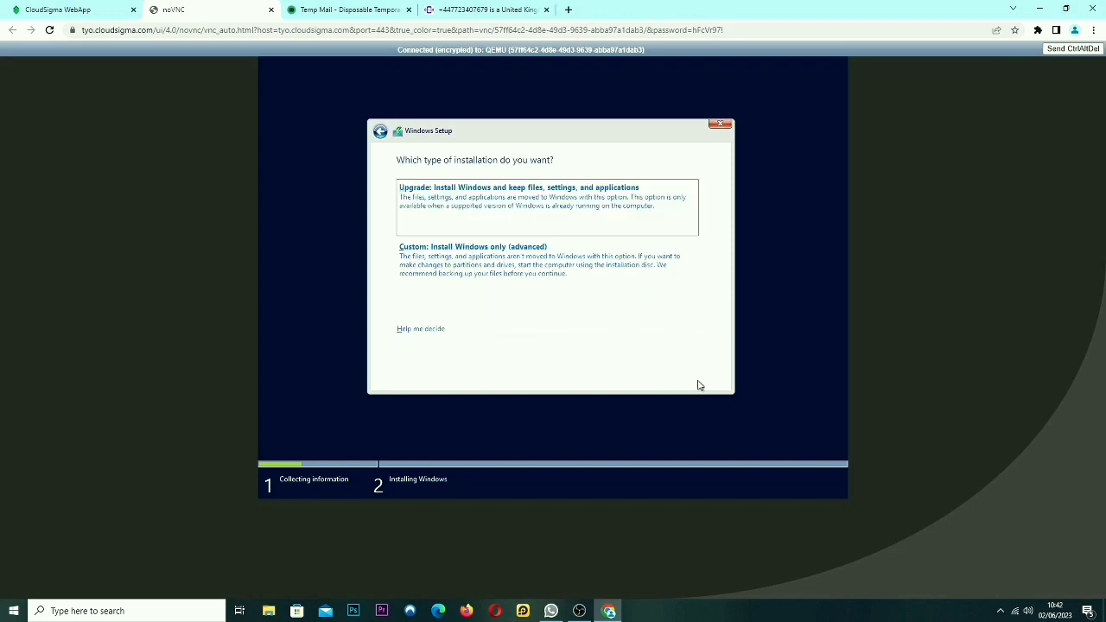
{"action": "left_click", "coordinate": [560, 284]}
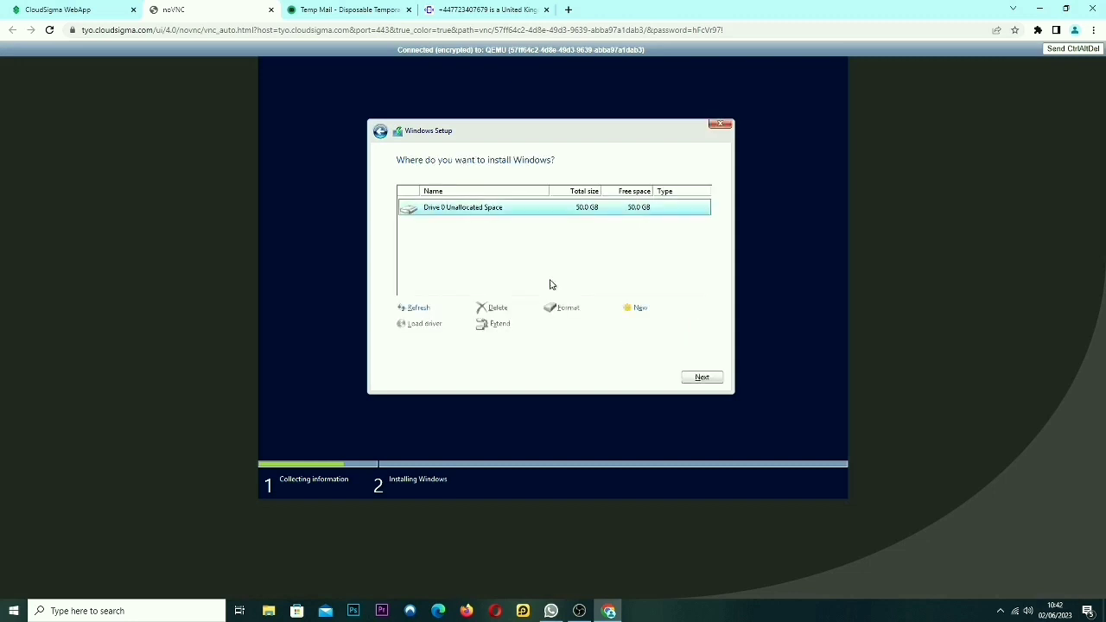
{"action": "left_click", "coordinate": [701, 378]}
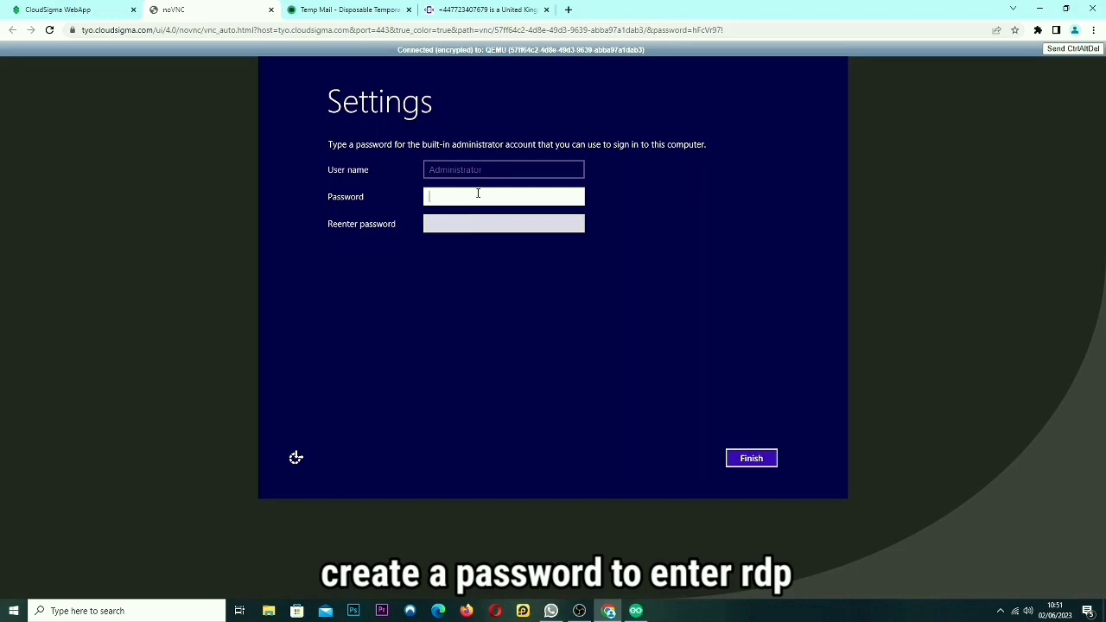
Step: Enter and re-enter a password for the built-in Administrator account and finish the Windows setup
{"action": "type", "text": "•••••"}
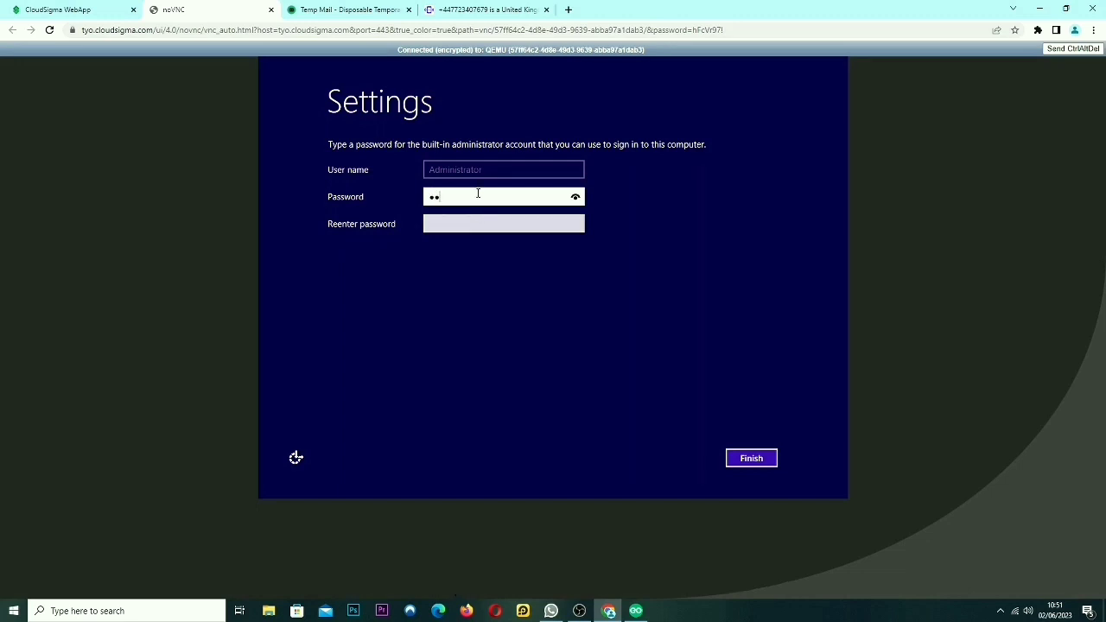
{"action": "type", "text": "••••••"}
{"action": "left_click", "coordinate": [474, 224]}
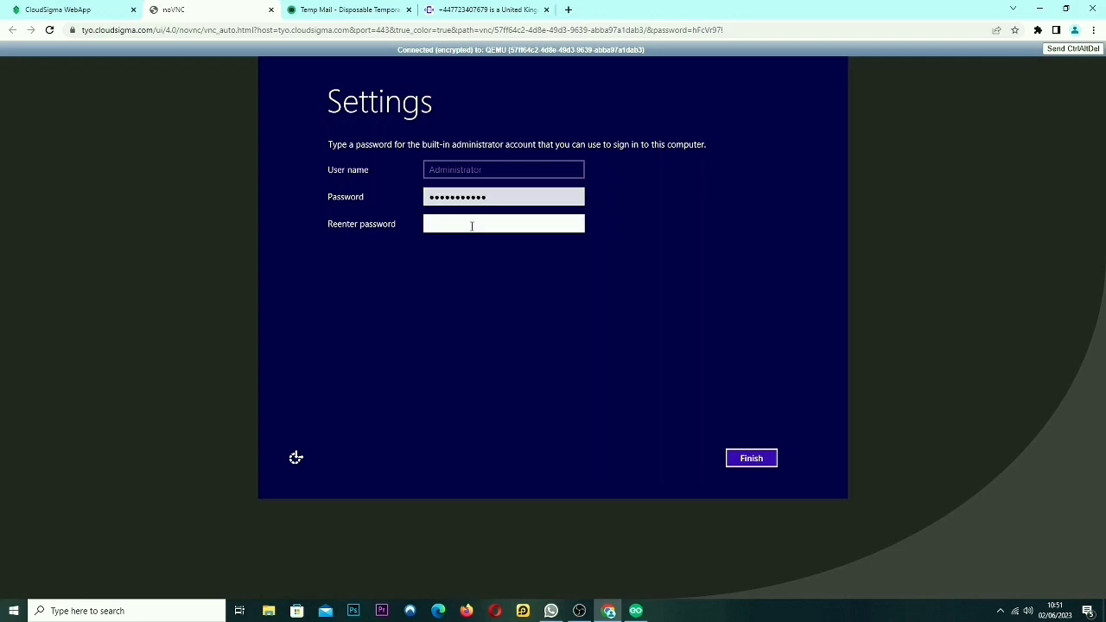
{"action": "type", "text": "•••••••••••"}
{"action": "left_click", "coordinate": [750, 459]}
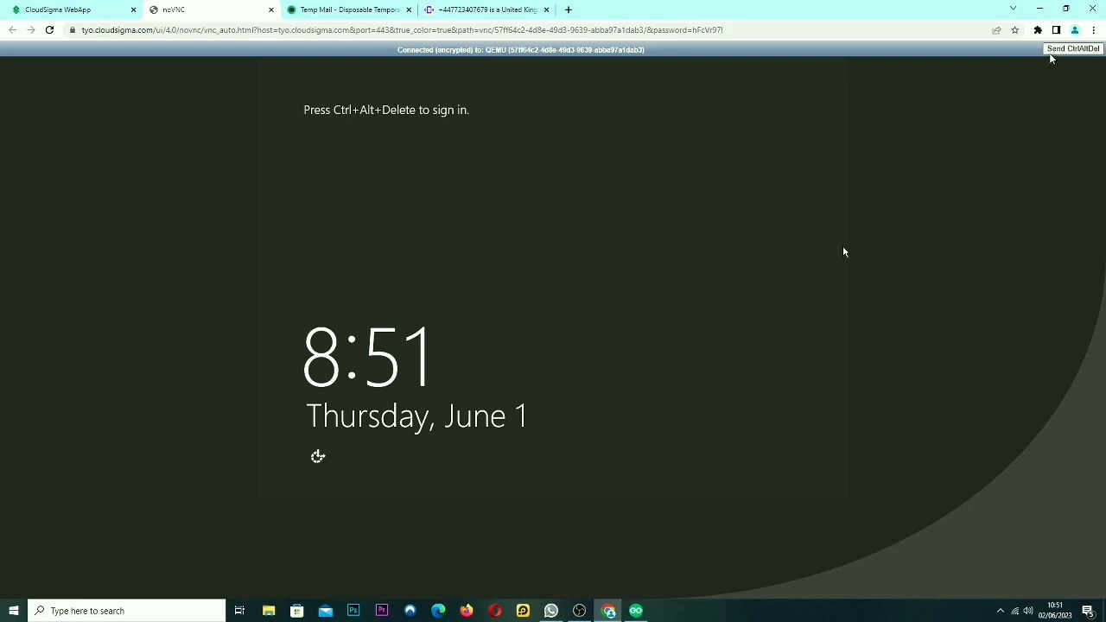
Step: Unlock the server's sign-in screen and sign in as Administrator with the account password
{"action": "left_click", "coordinate": [1060, 49]}
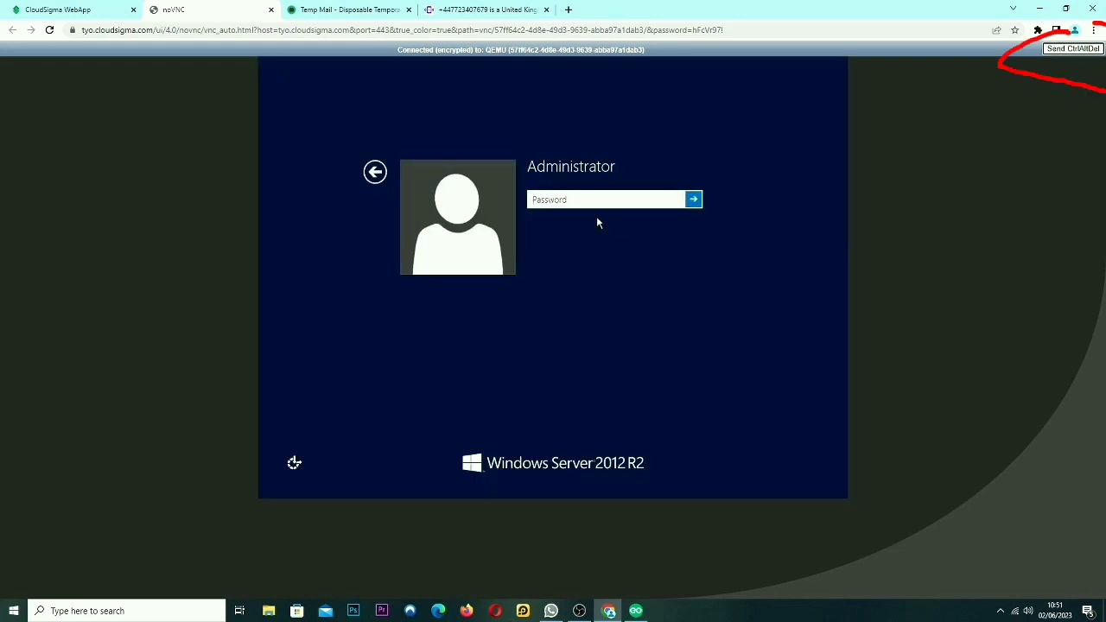
{"action": "type", "text": "******"}
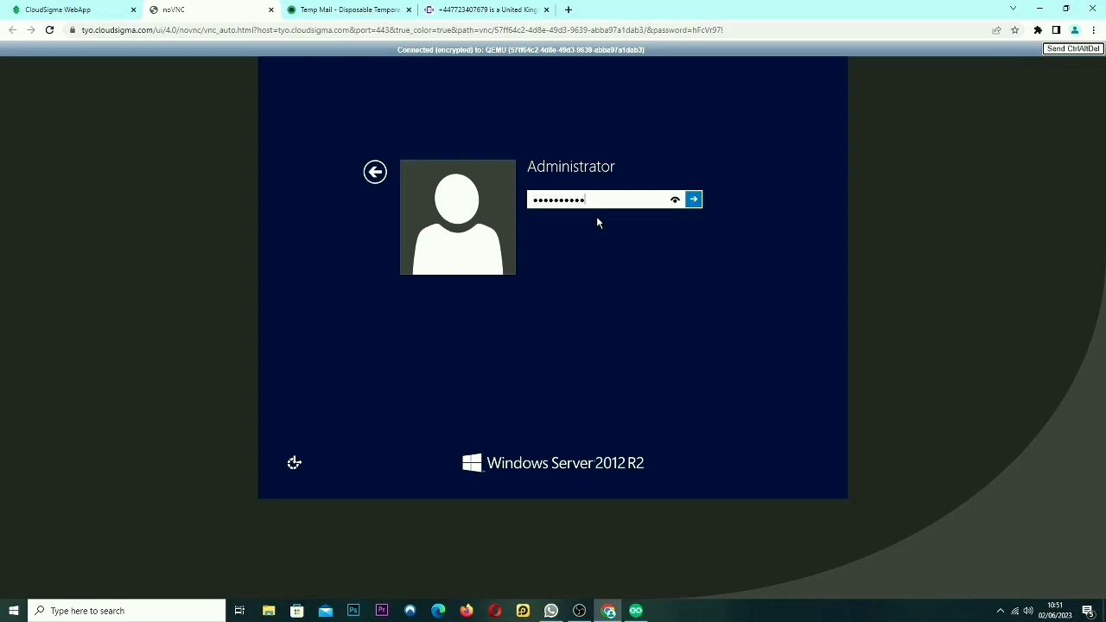
{"action": "left_click", "coordinate": [693, 199]}
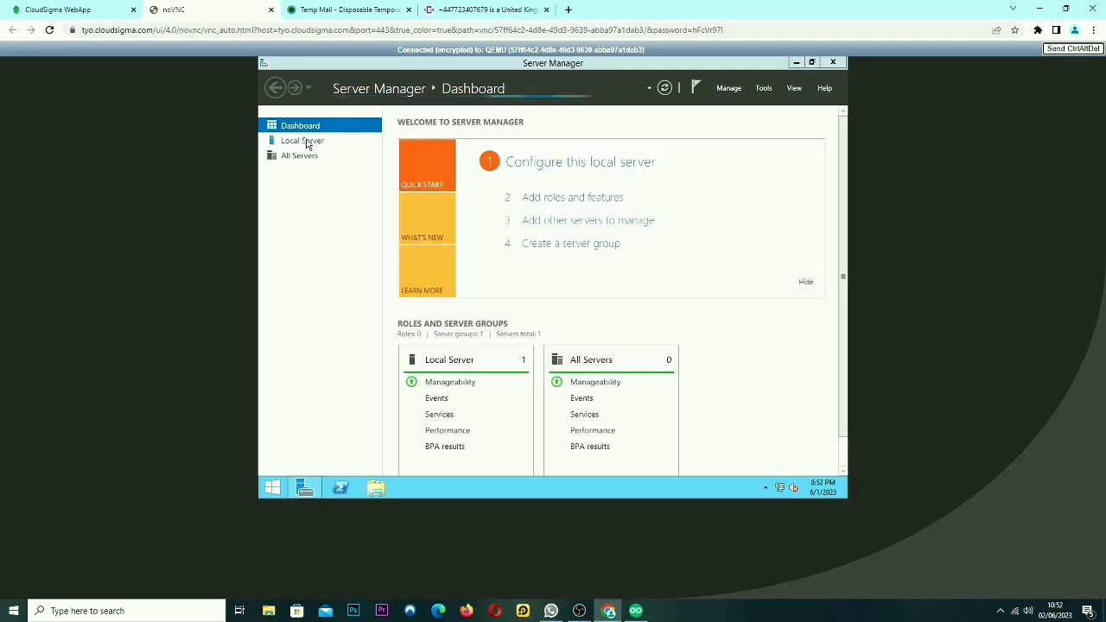
Step: Allow remote connections to this computer from the Local Server's Remote Desktop setting, accept the firewall exception and apply the change
{"action": "left_click", "coordinate": [307, 144]}
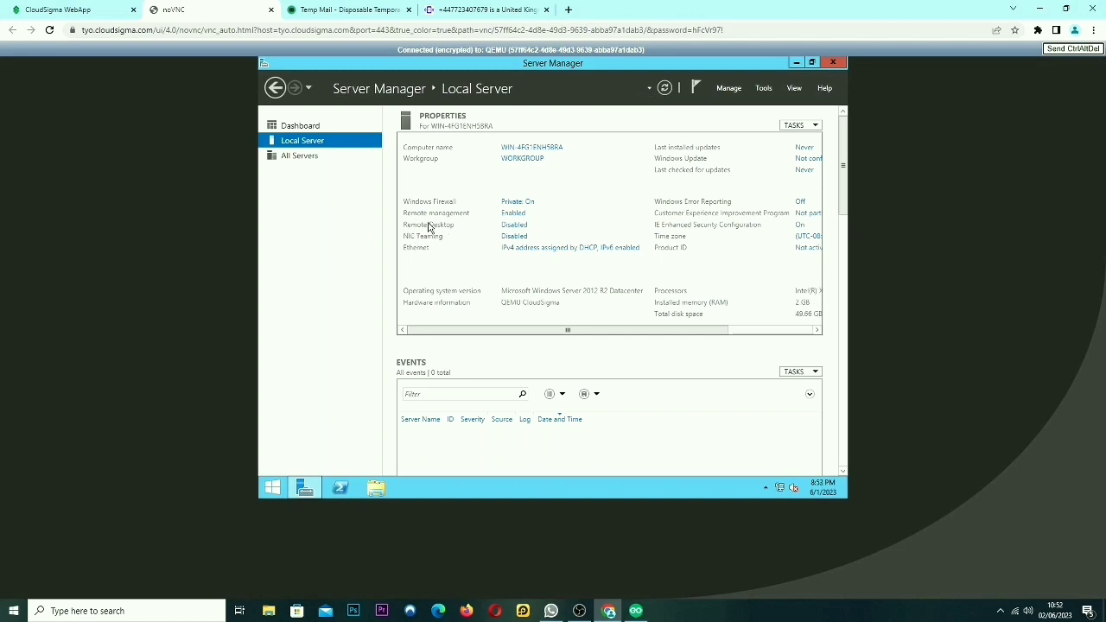
{"action": "left_click", "coordinate": [518, 225]}
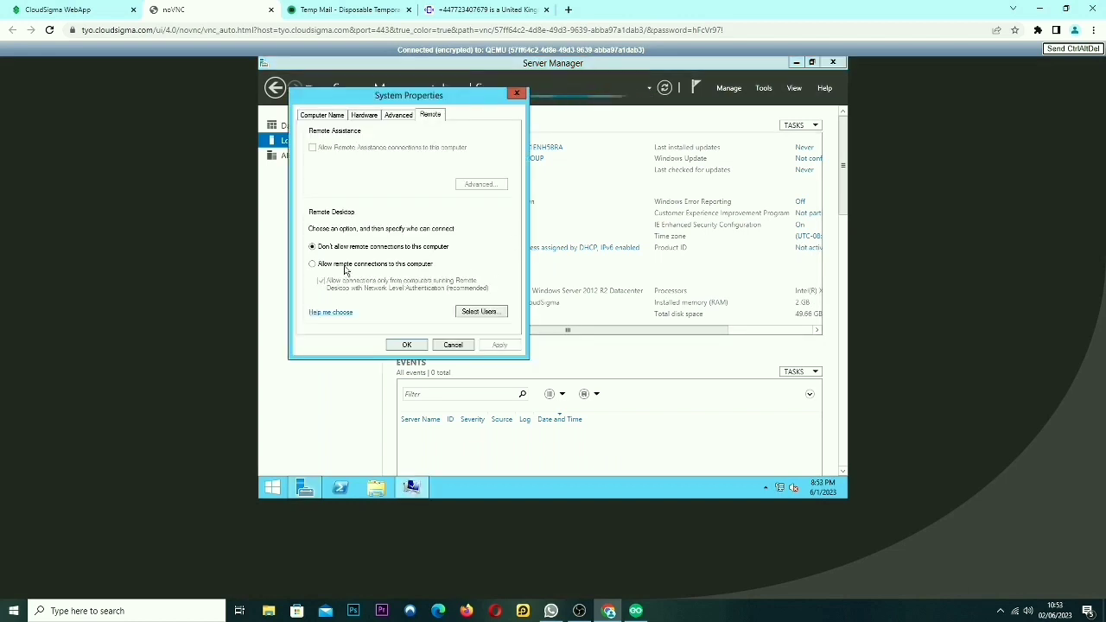
{"action": "left_click", "coordinate": [312, 264]}
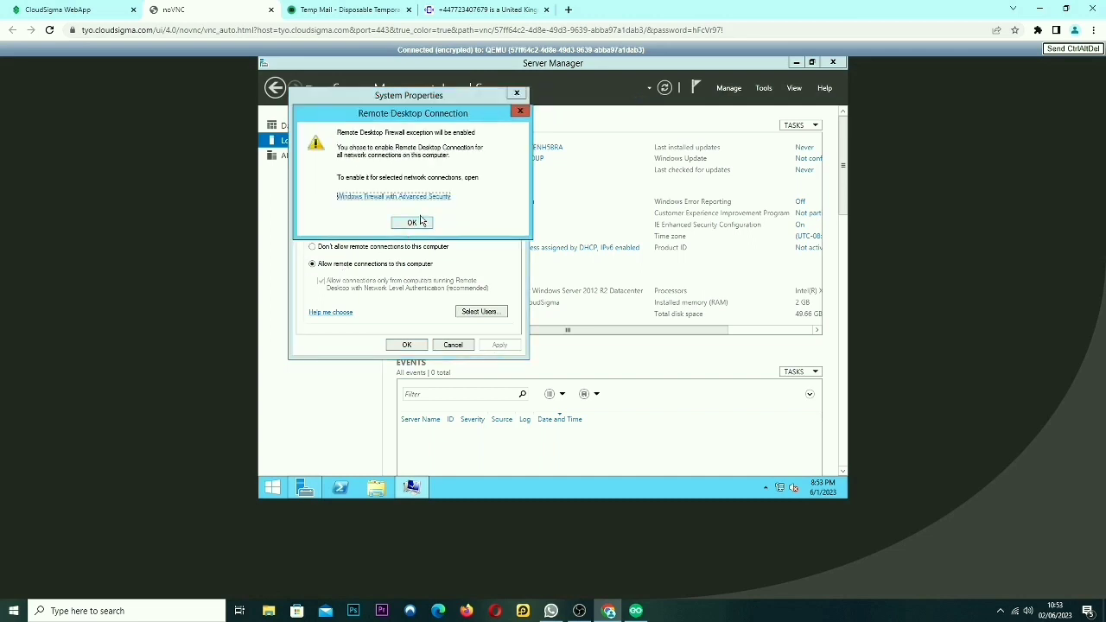
{"action": "left_click", "coordinate": [413, 224]}
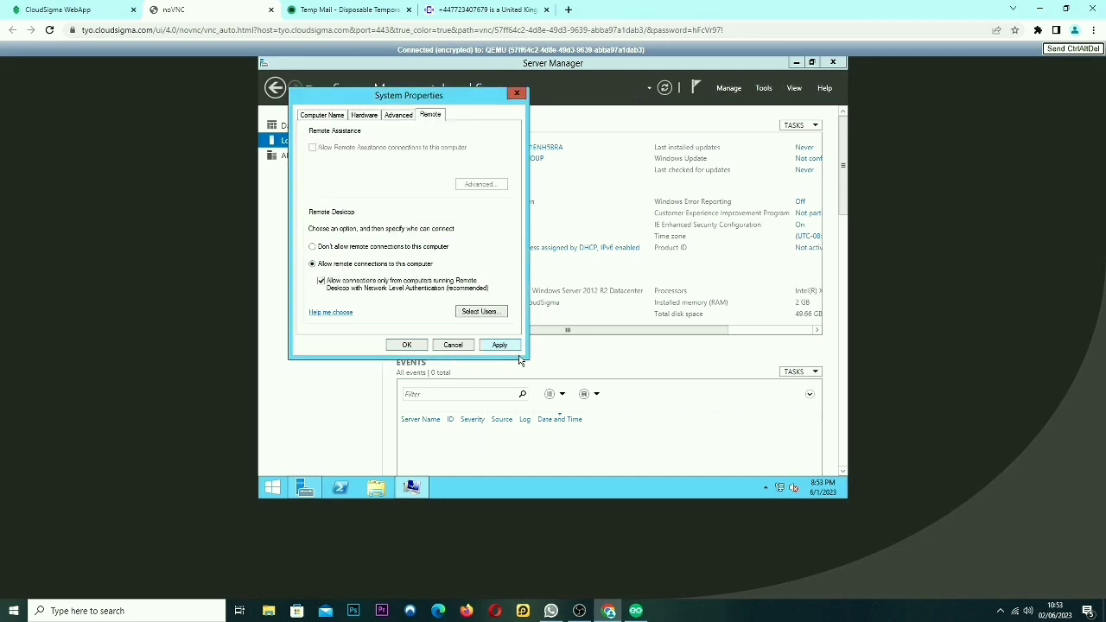
{"action": "left_click", "coordinate": [498, 346]}
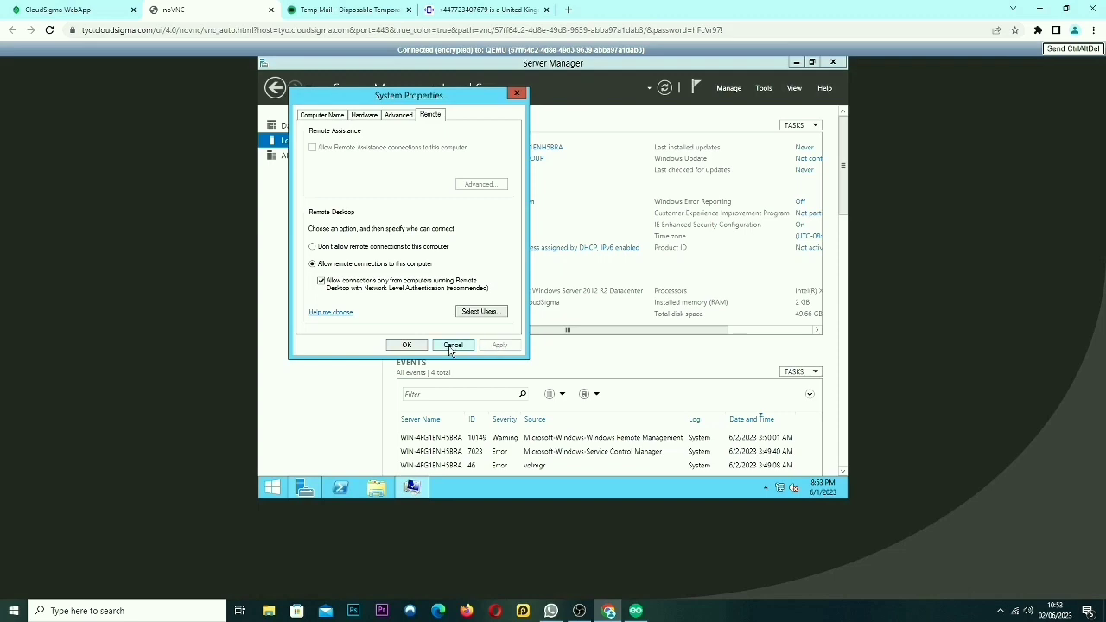
{"action": "left_click", "coordinate": [406, 345]}
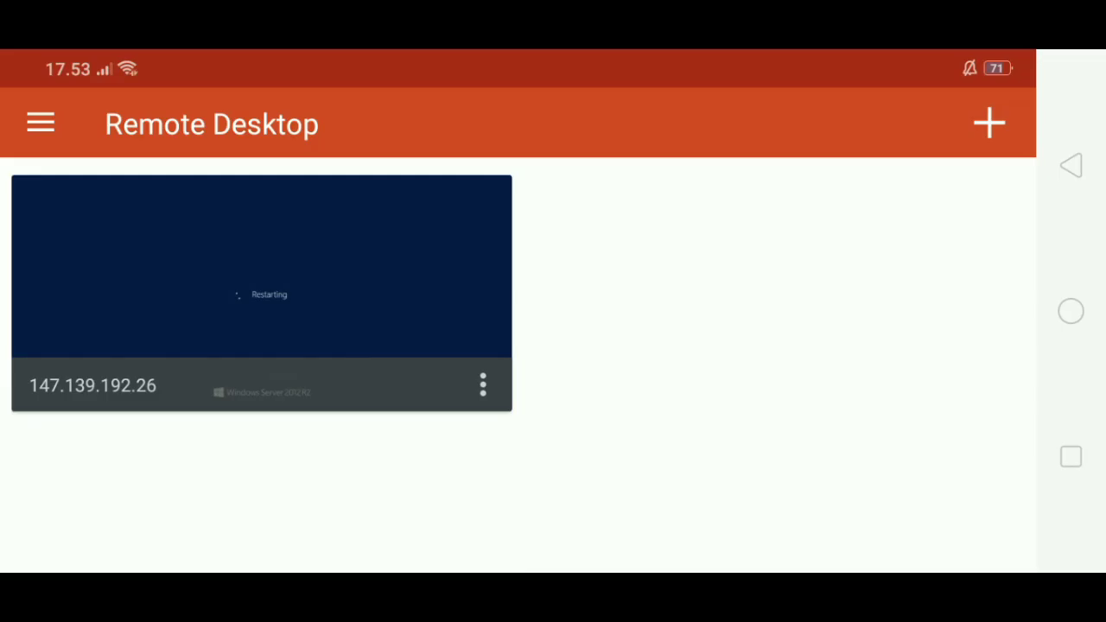
{"action": "left_click", "coordinate": [989, 123]}
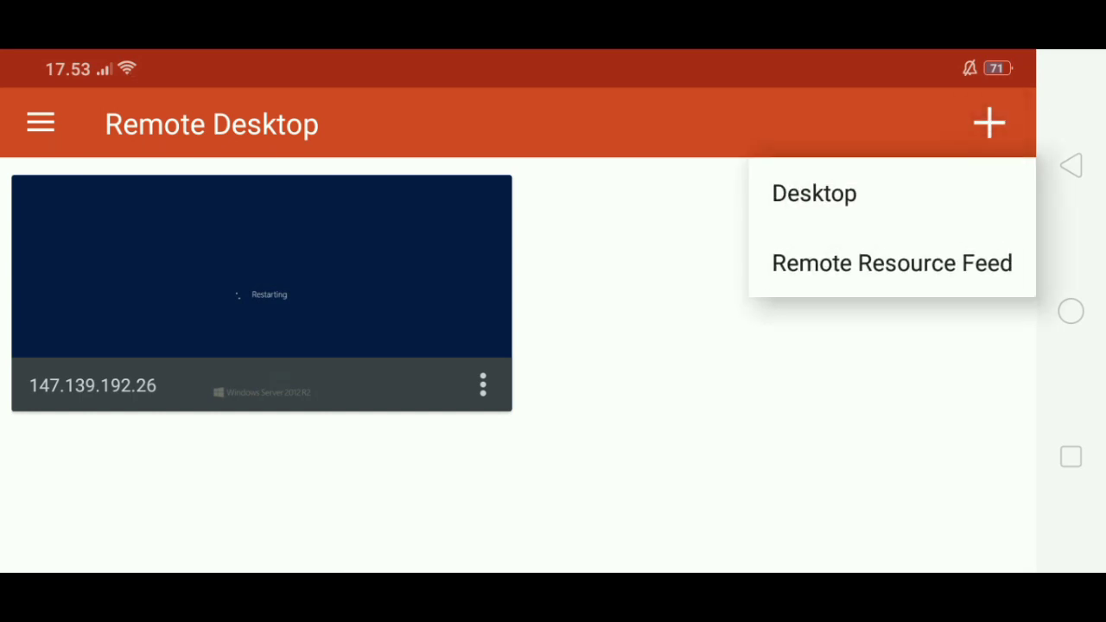
{"action": "left_click", "coordinate": [814, 193]}
{"action": "left_click", "coordinate": [518, 242]}
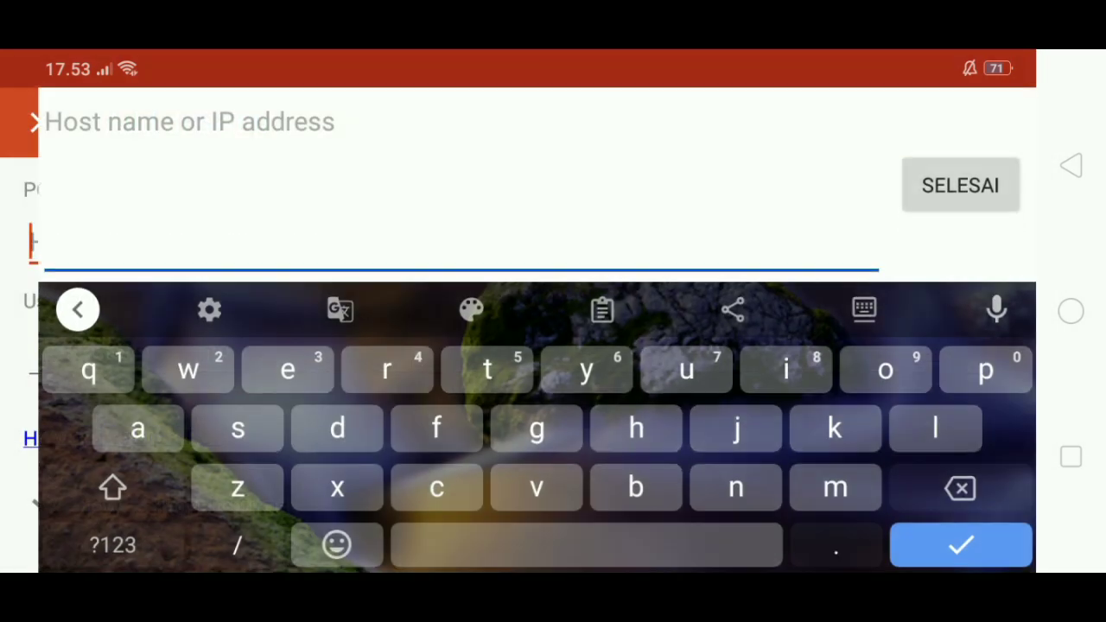
{"action": "left_click", "coordinate": [113, 545]}
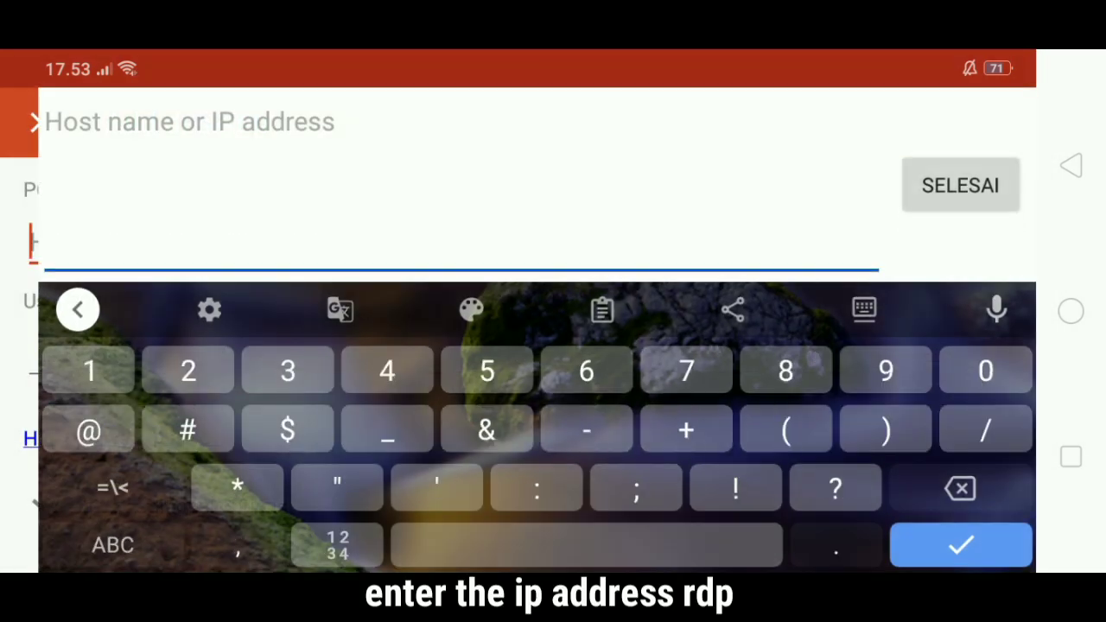
{"action": "type", "text": "93."}
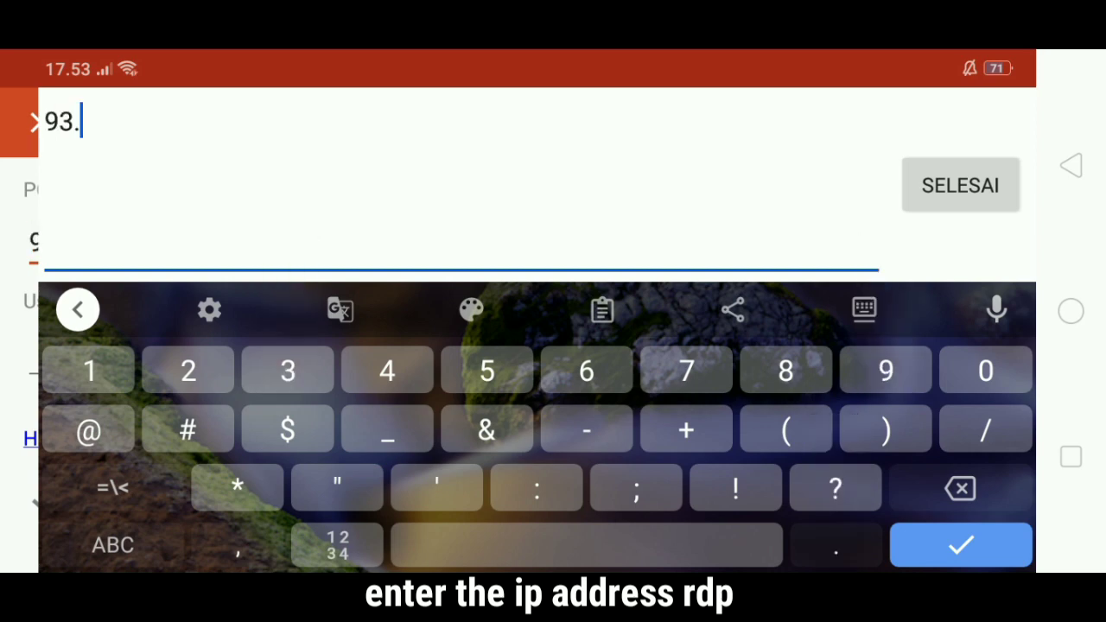
{"action": "type", "text": "123."}
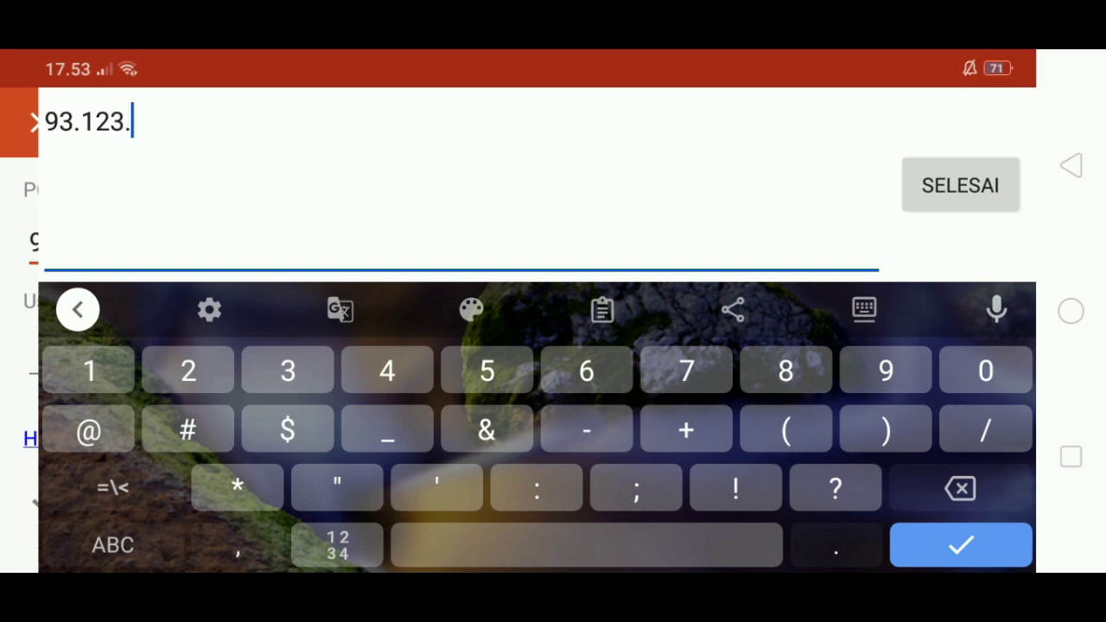
{"action": "type", "text": "82.1"}
{"action": "key", "text": "BackSpace"}
{"action": "type", "text": "22"}
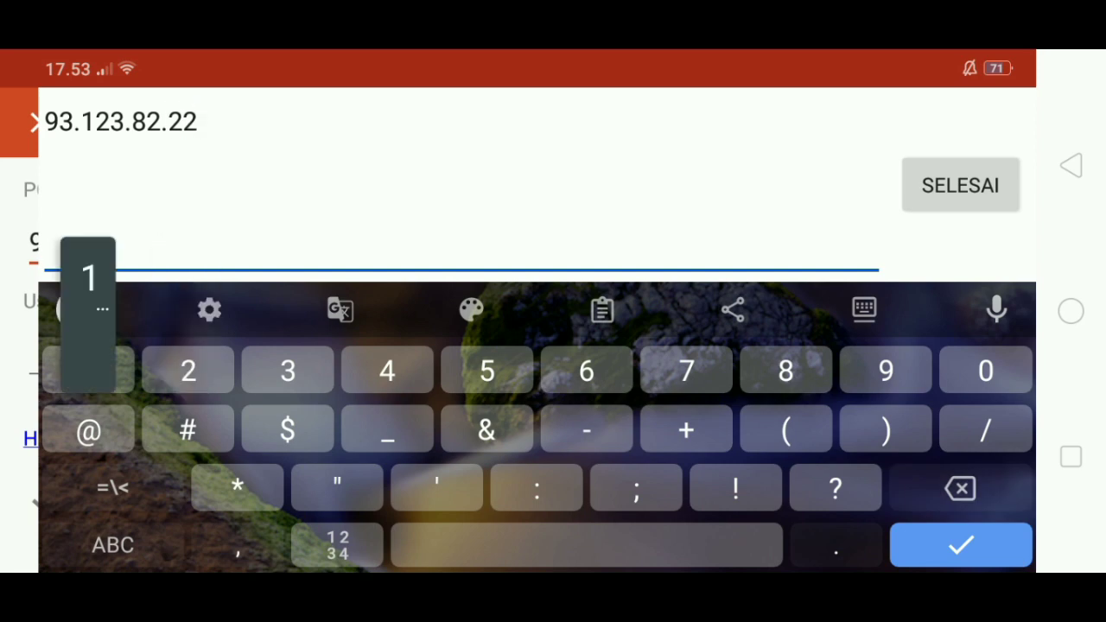
{"action": "type", "text": "1"}
{"action": "key", "text": "Return"}
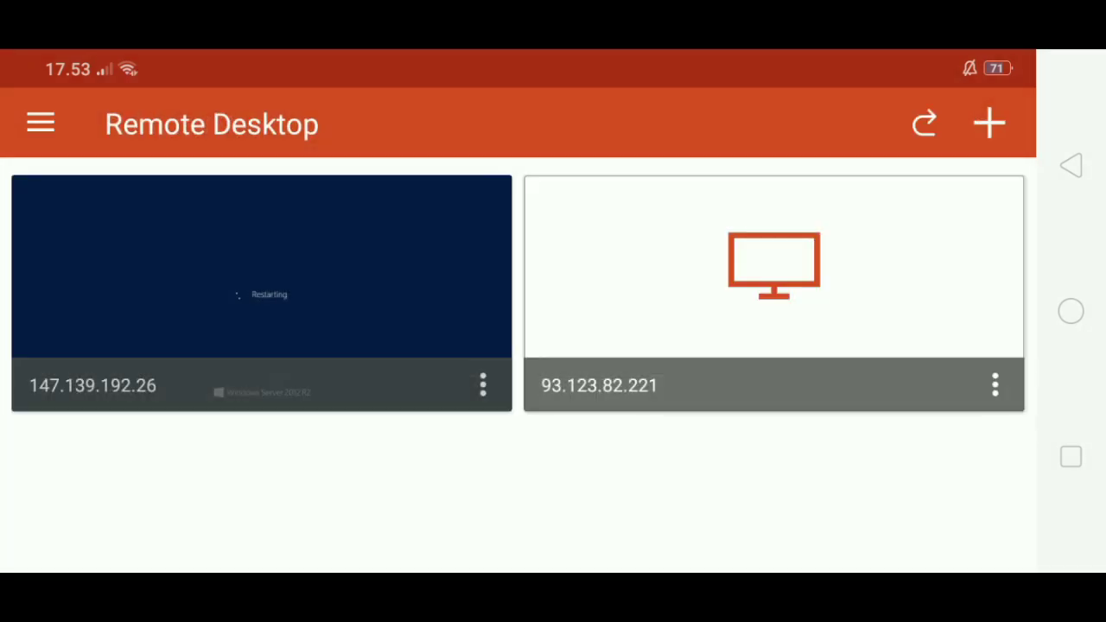
Step: Connect to the 93.123.82.221 desktop despite the unverified certificate and enter administrator as the logon user name
{"action": "left_click", "coordinate": [774, 268]}
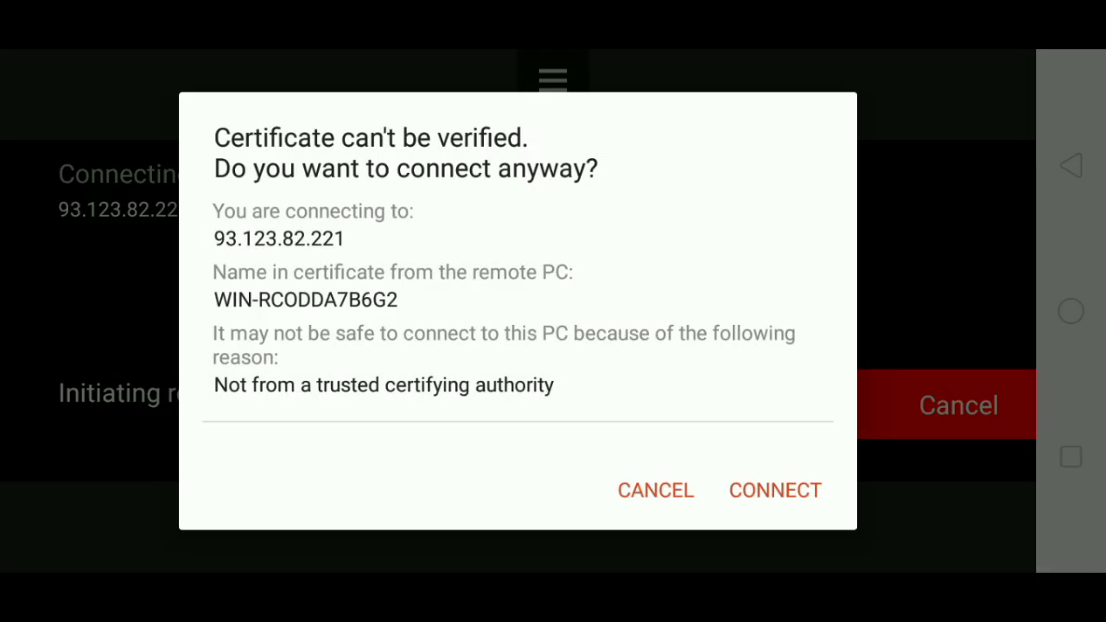
{"action": "left_click", "coordinate": [775, 490]}
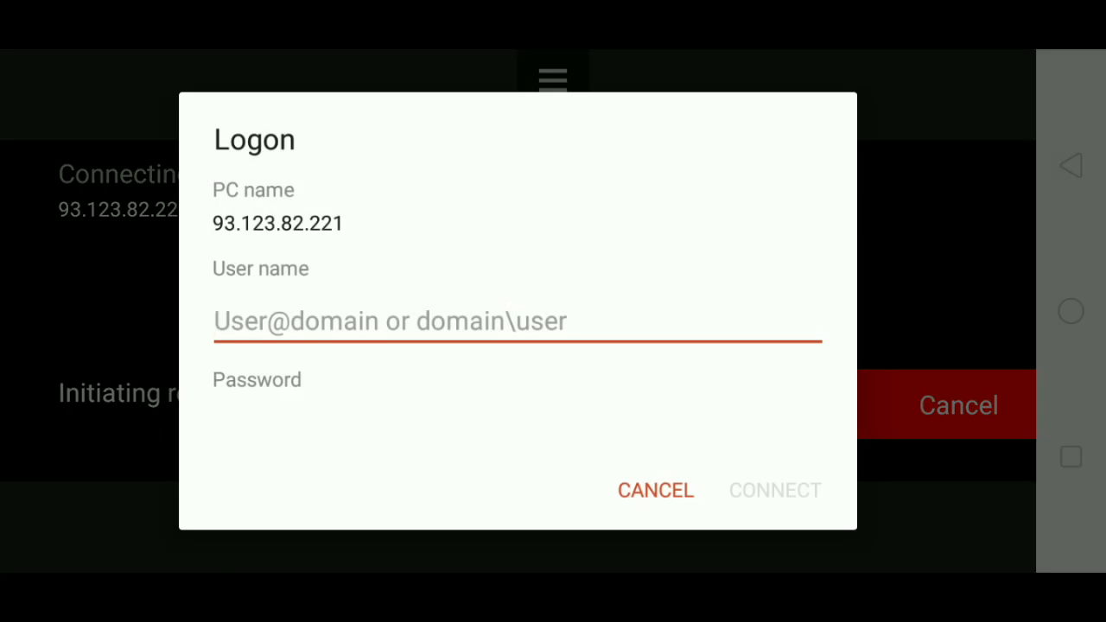
{"action": "type", "text": "a"}
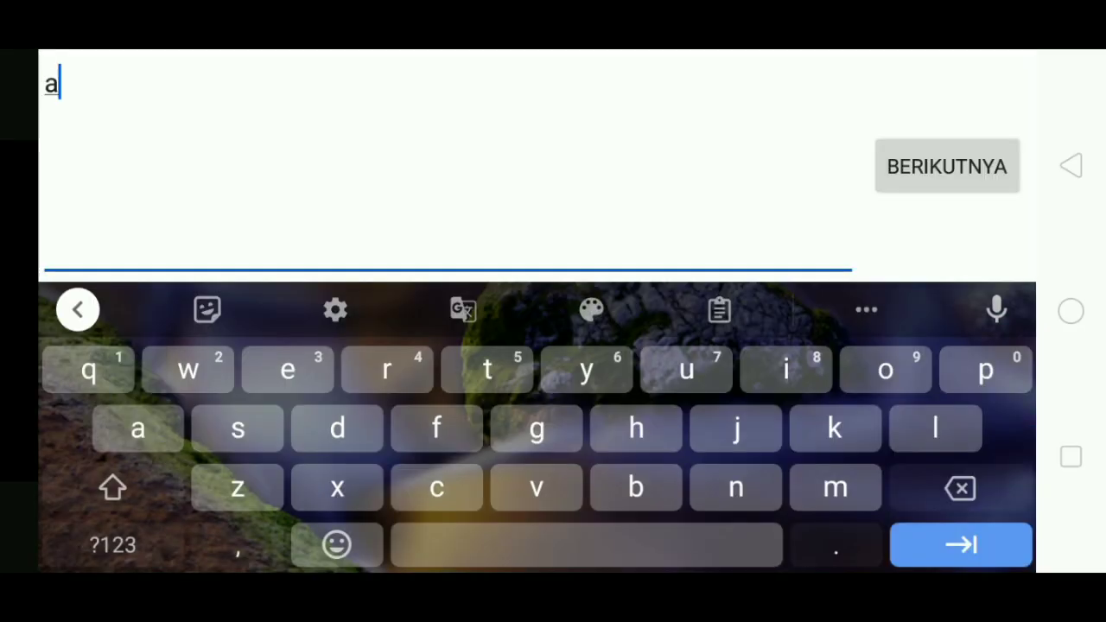
{"action": "type", "text": "dm"}
{"action": "left_click", "coordinate": [534, 311]}
{"action": "key", "text": "BackSpace"}
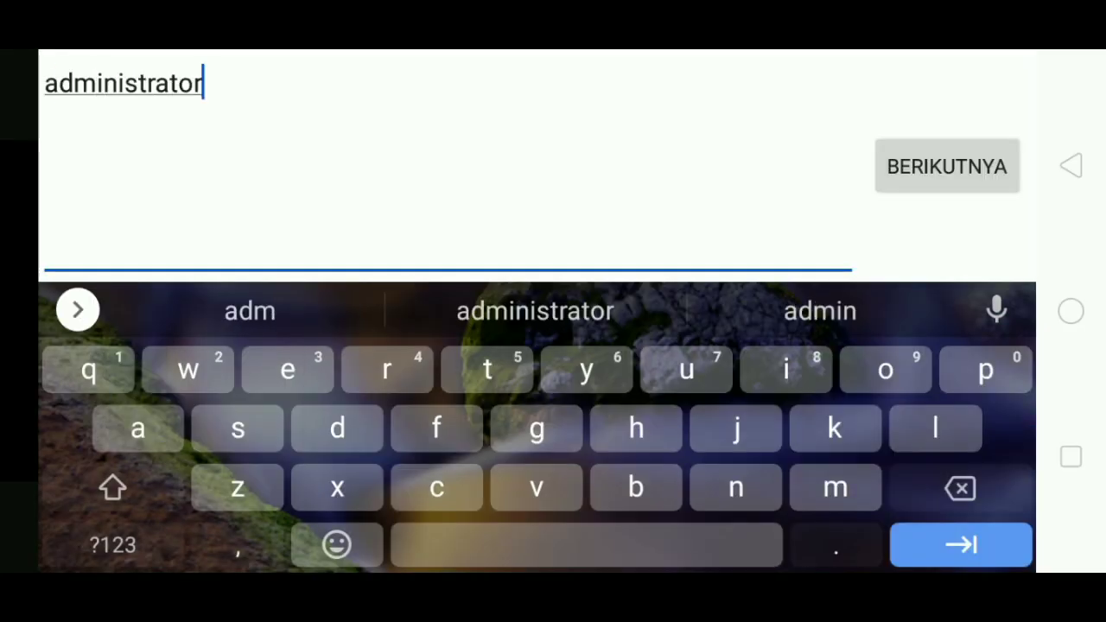
{"action": "left_click", "coordinate": [947, 166]}
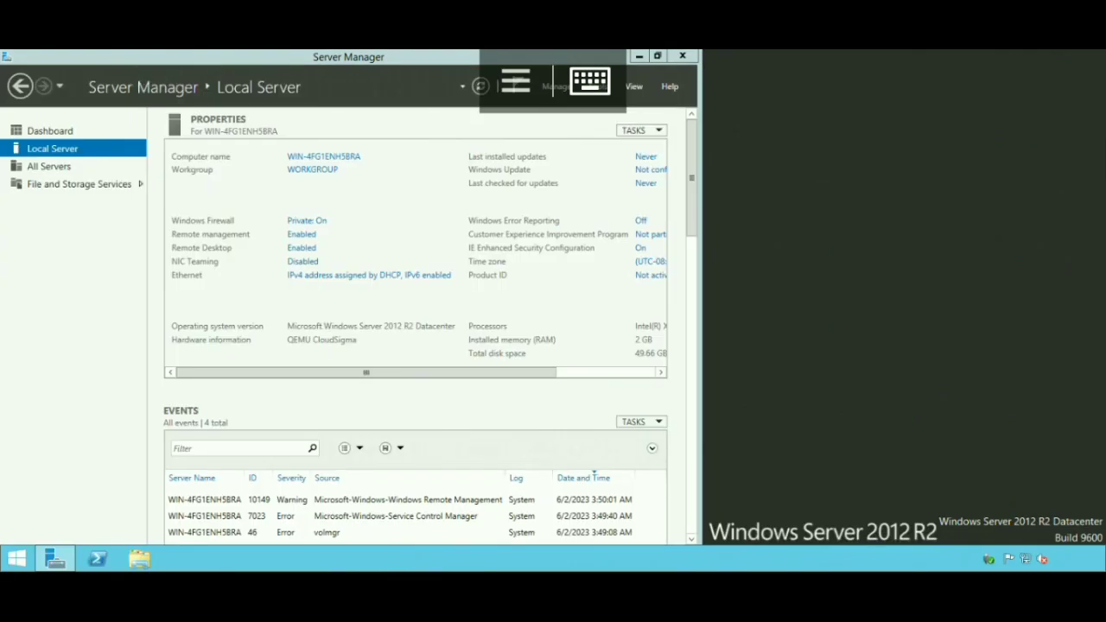
Step: Maximize Server Manager and turn off IE Enhanced Security Configuration for both Administrators and Users
{"action": "left_click", "coordinate": [659, 56]}
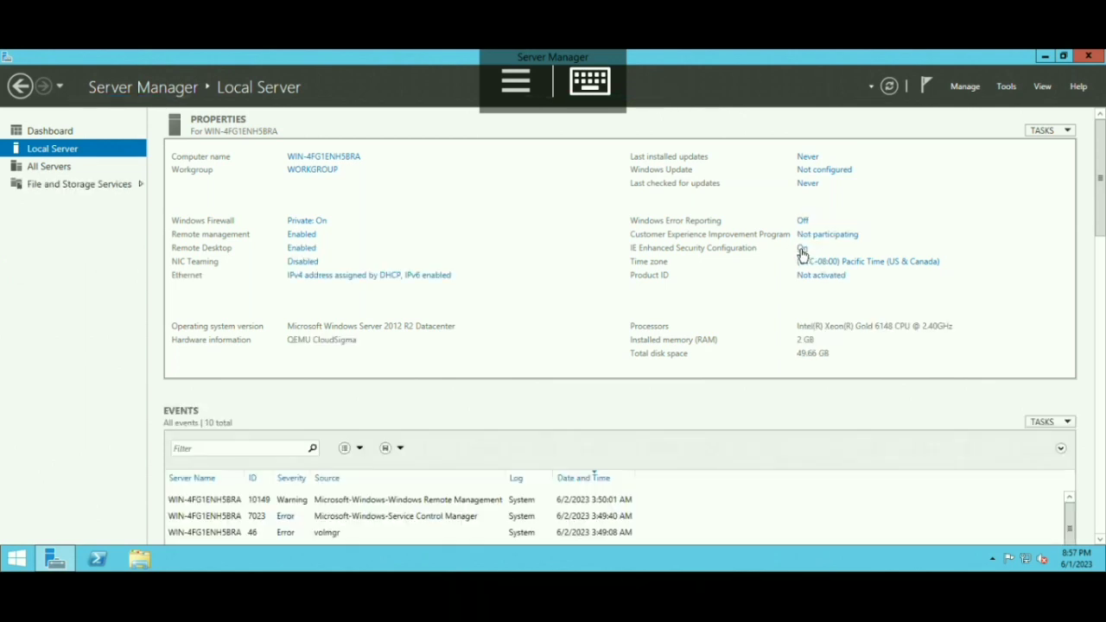
{"action": "left_click", "coordinate": [801, 250]}
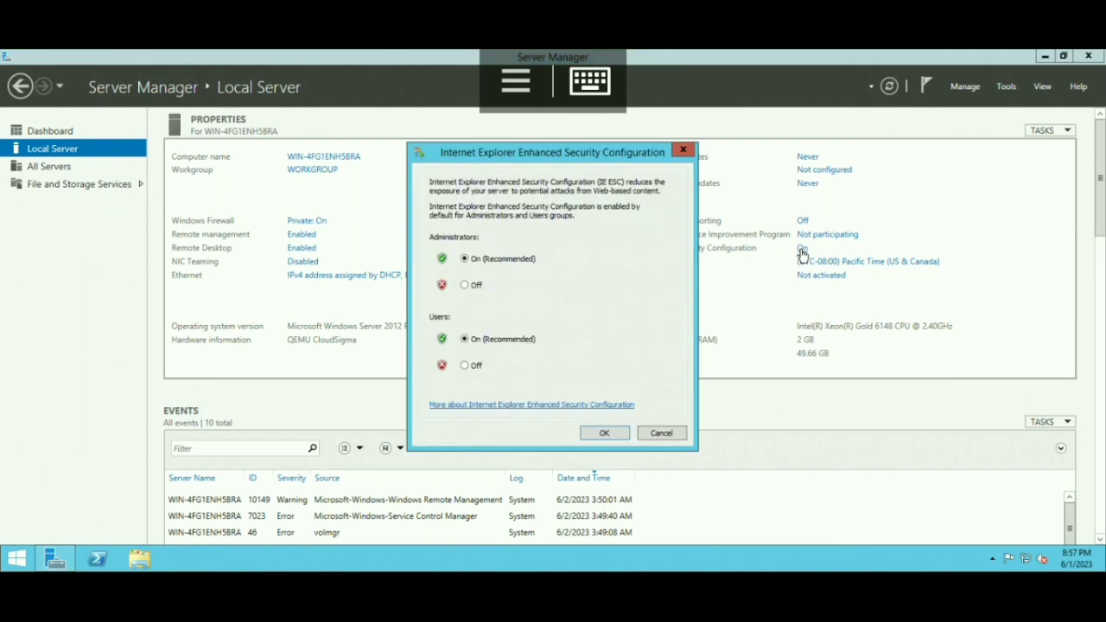
{"action": "left_click", "coordinate": [474, 290]}
{"action": "left_click", "coordinate": [478, 369]}
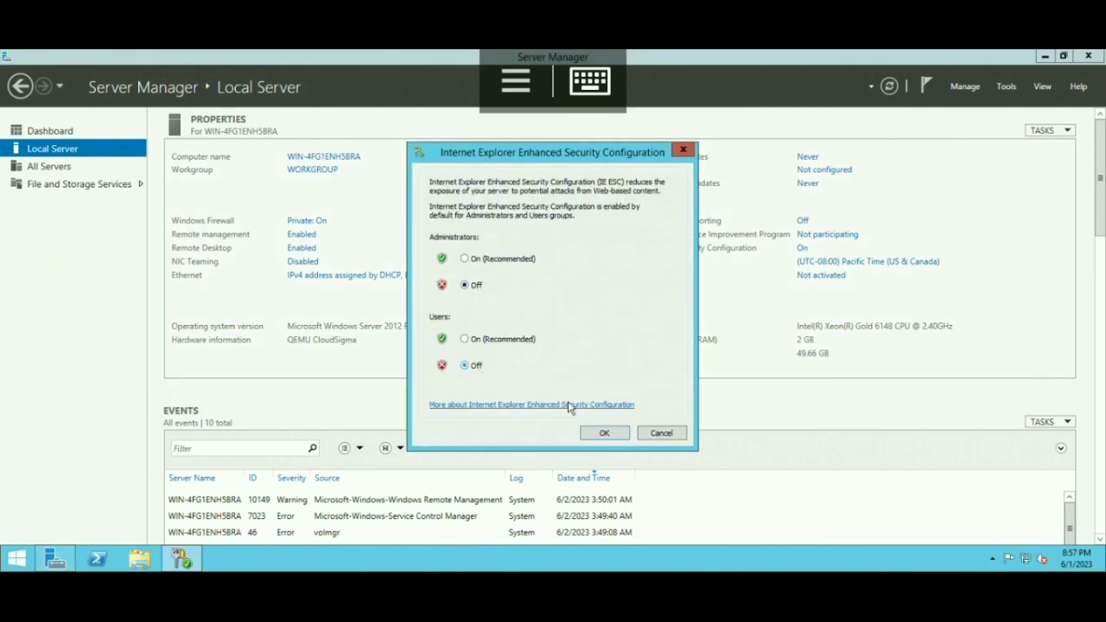
{"action": "left_click", "coordinate": [607, 432]}
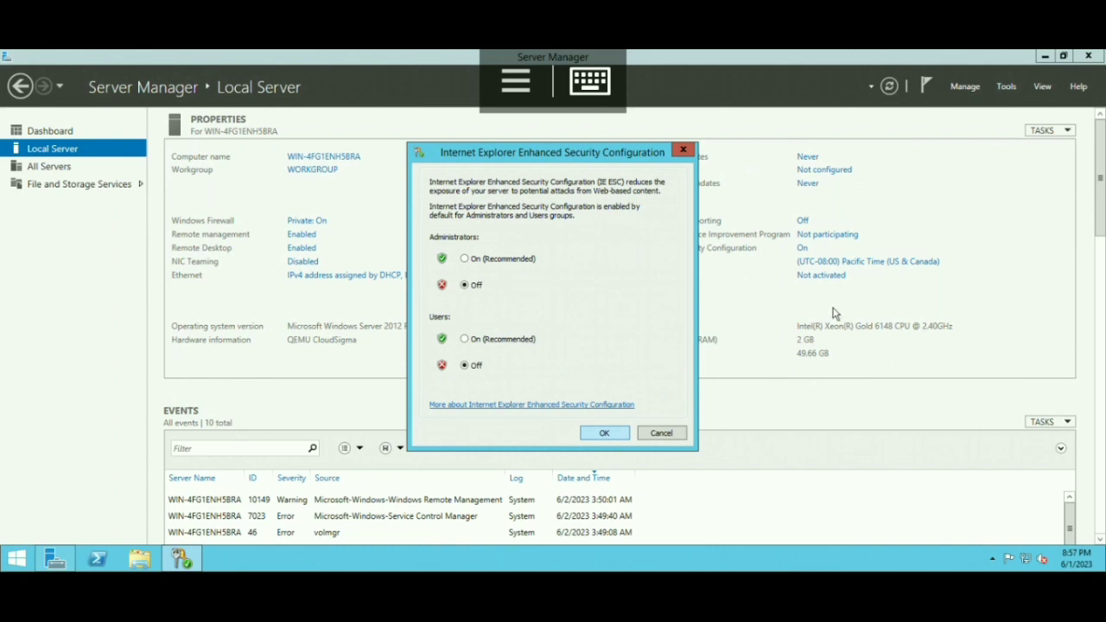